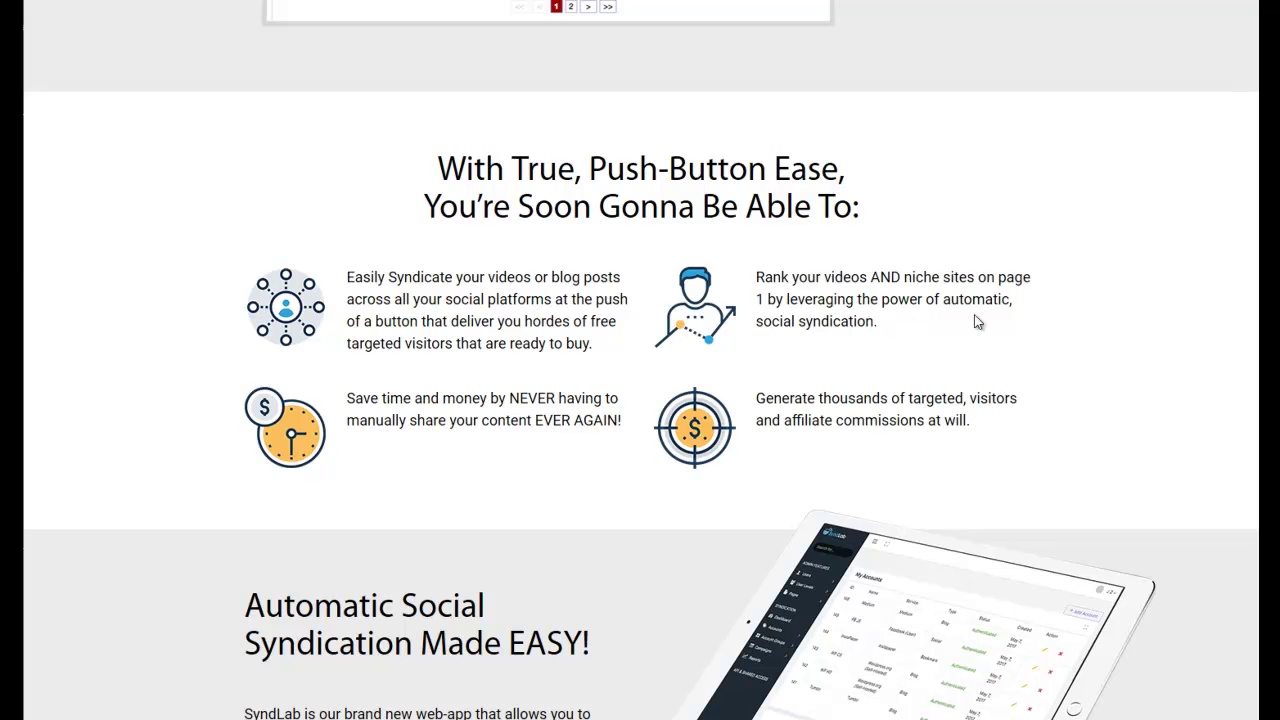
# - Read the sales page from the benefits section through the four-step overview of the syndication process
pyautogui.scroll(-1, 1183, 340)
pyautogui.scroll(-2, 1183, 340)
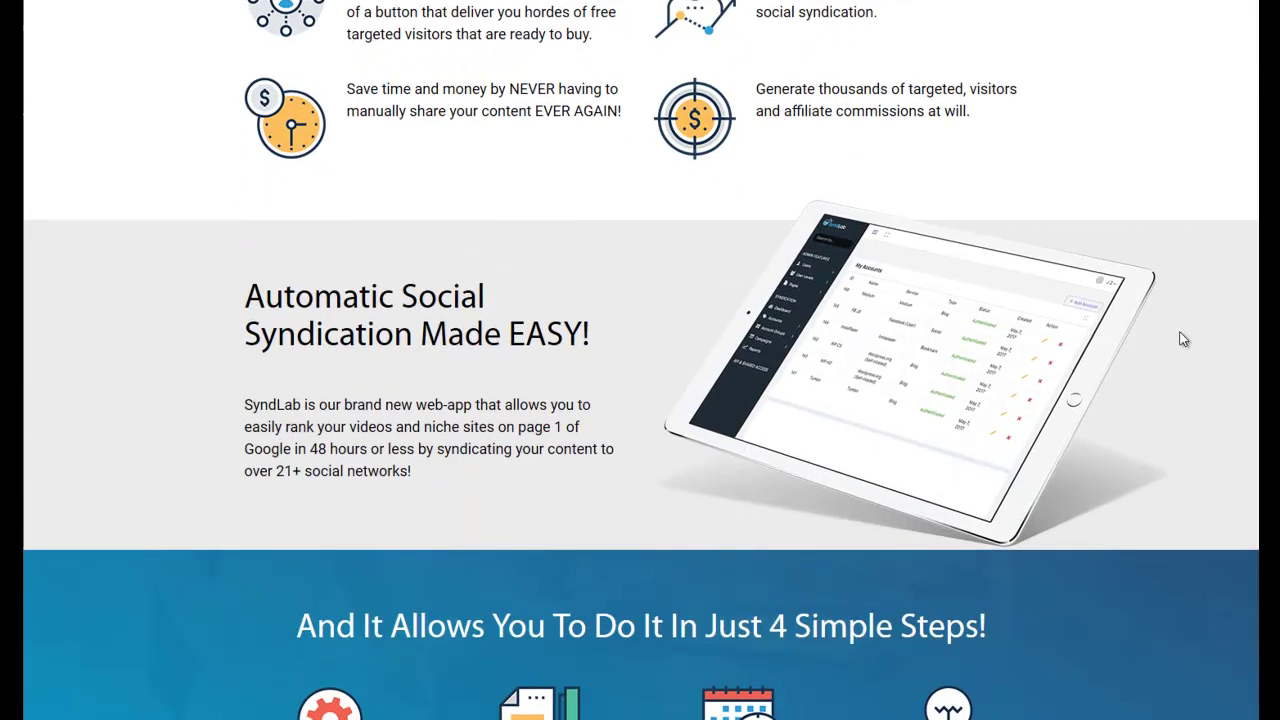
pyautogui.scroll(-4, 1183, 340)
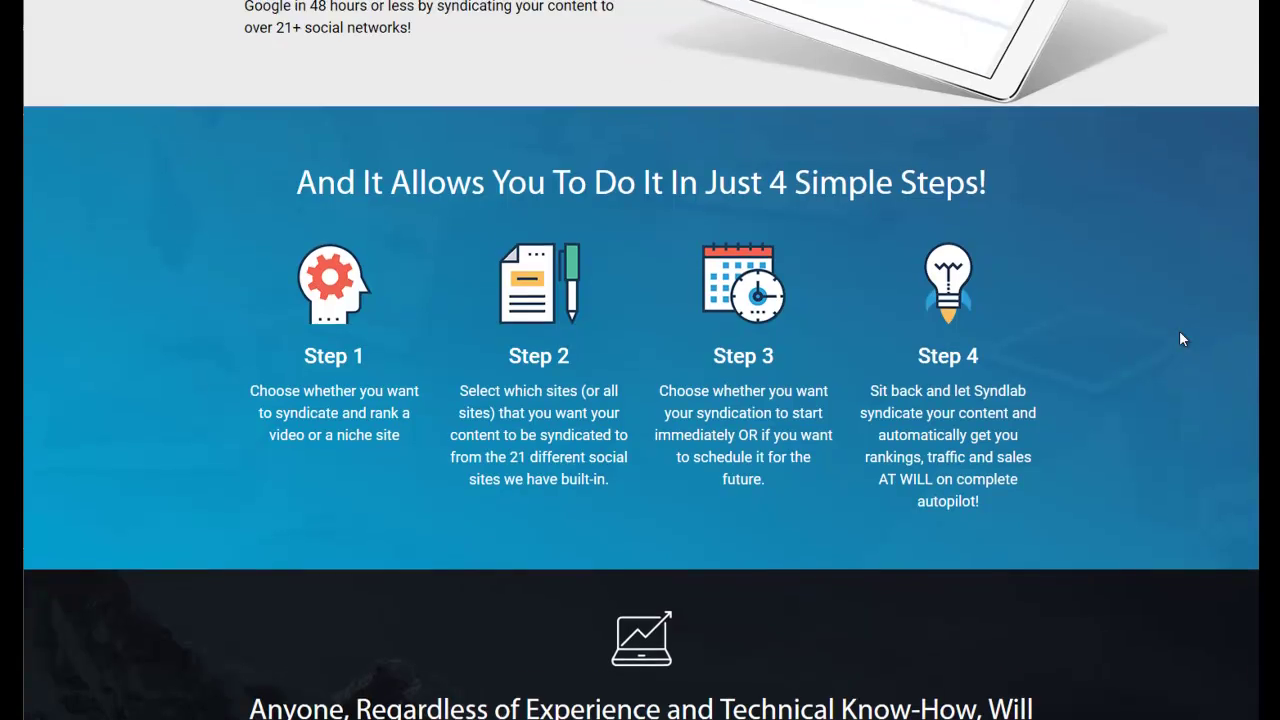
pyautogui.scroll(-1, 1182, 339)
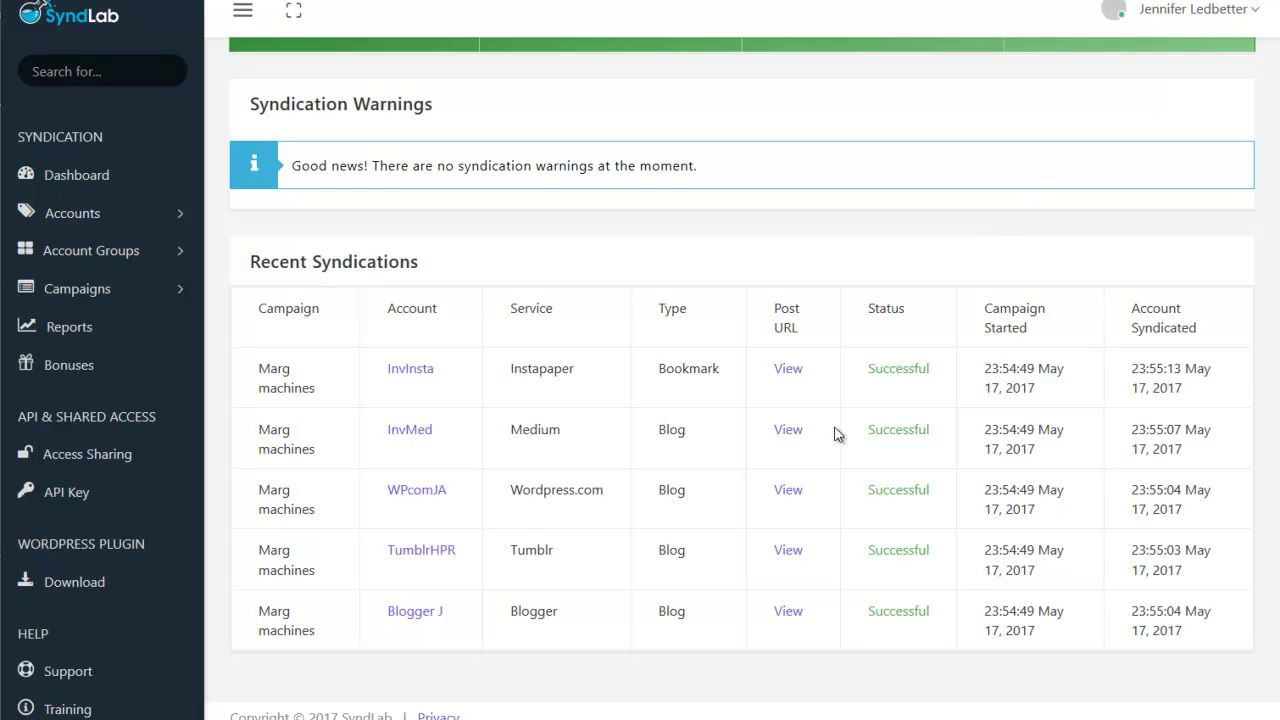
# - Open the Training page and look over the videos on adding accounts, creating groups and creating campaigns
pyautogui.click(866, 236)
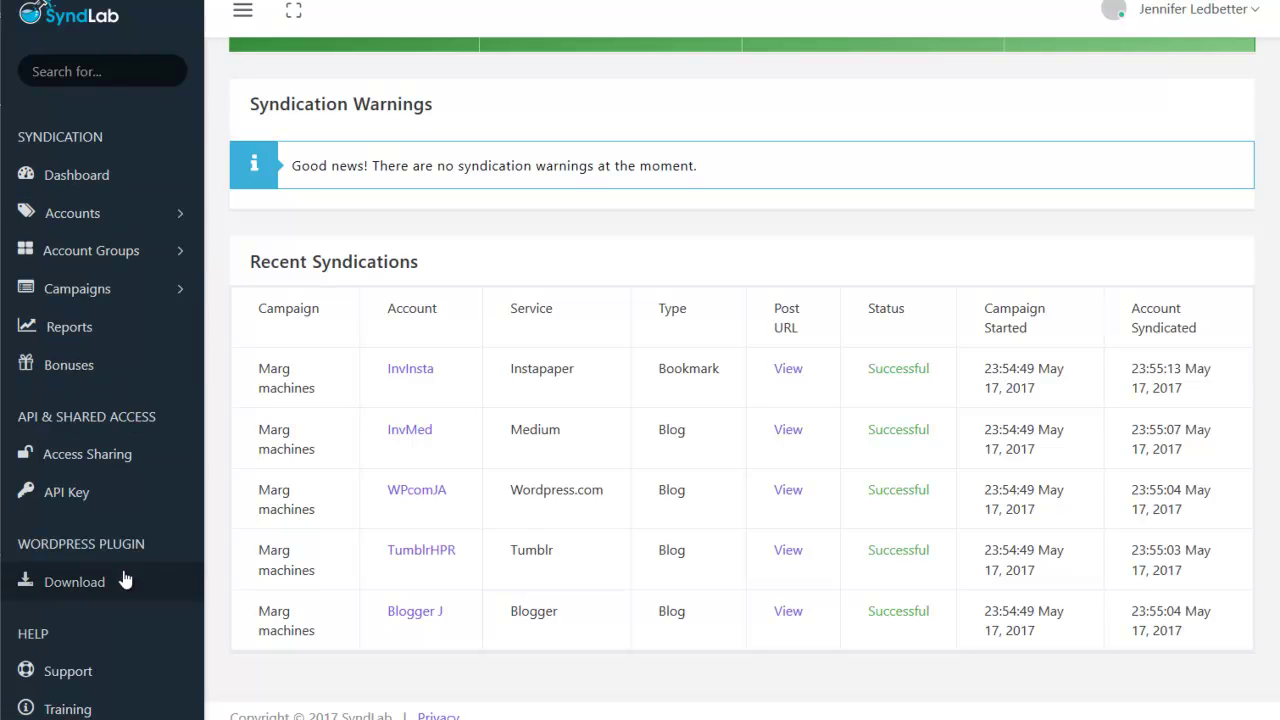
pyautogui.click(57, 710)
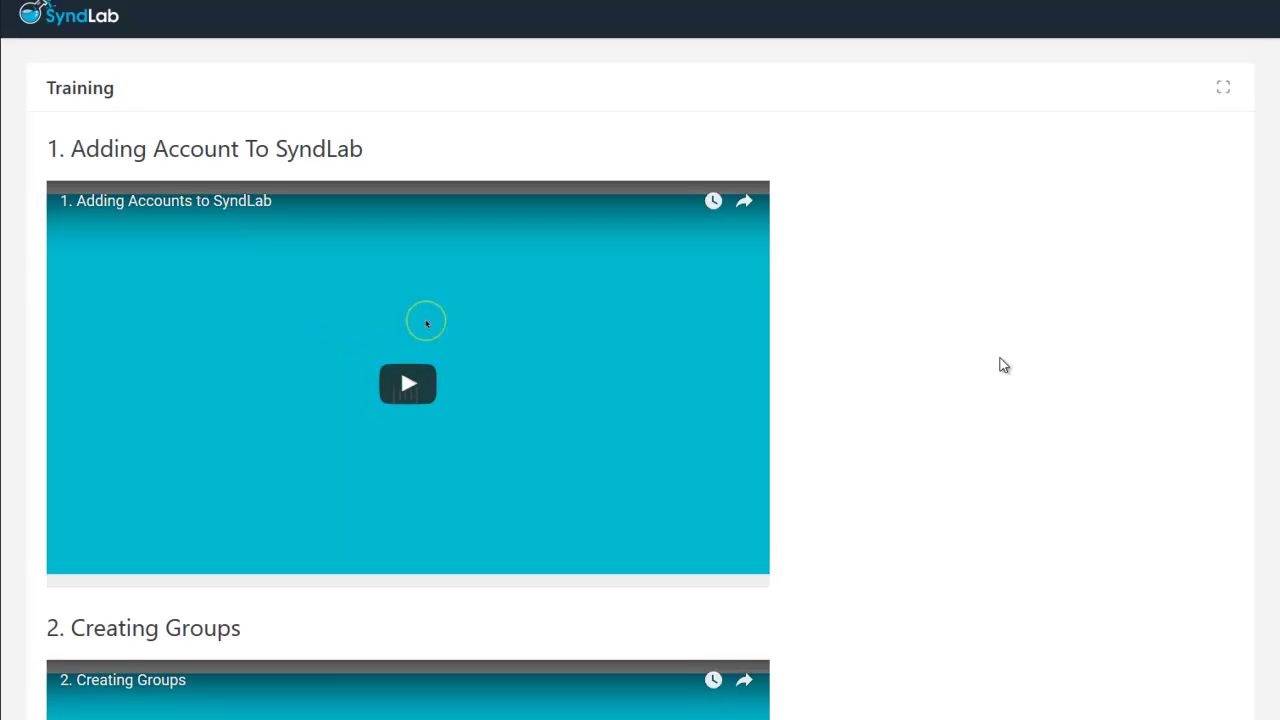
pyautogui.scroll(-5, 1003, 365)
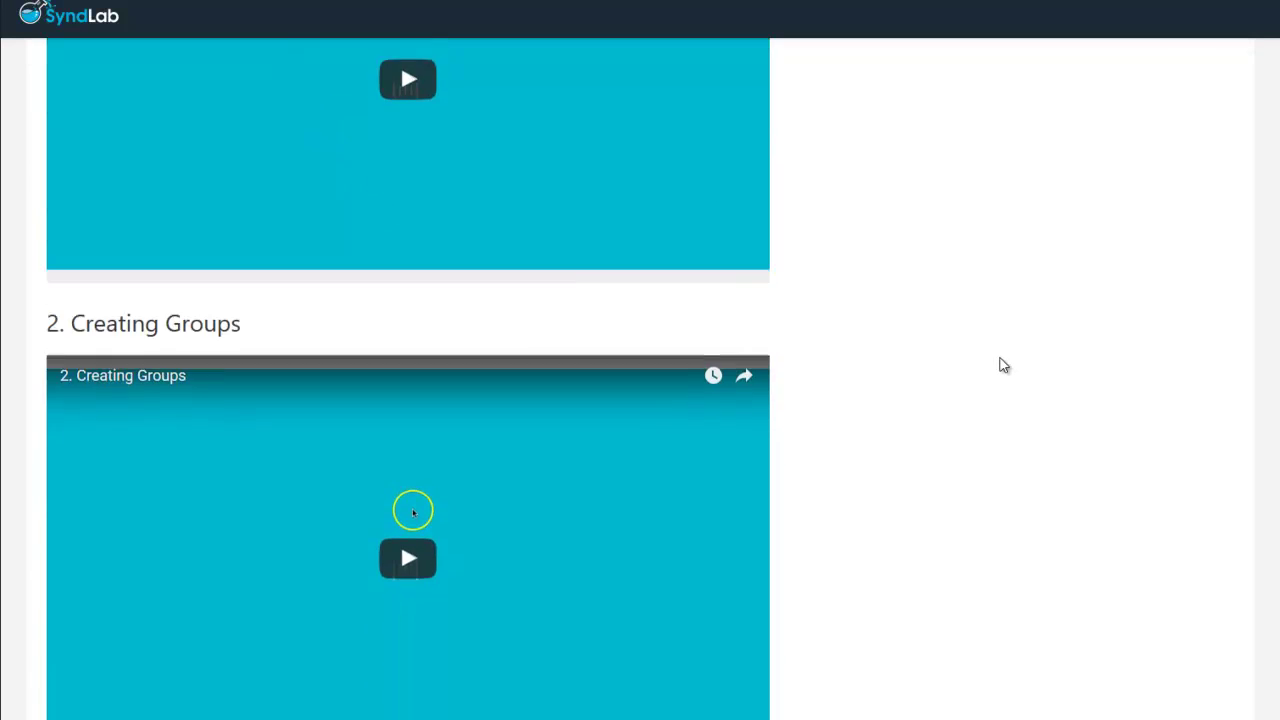
pyautogui.scroll(-3, 1003, 365)
pyautogui.scroll(8, 1003, 365)
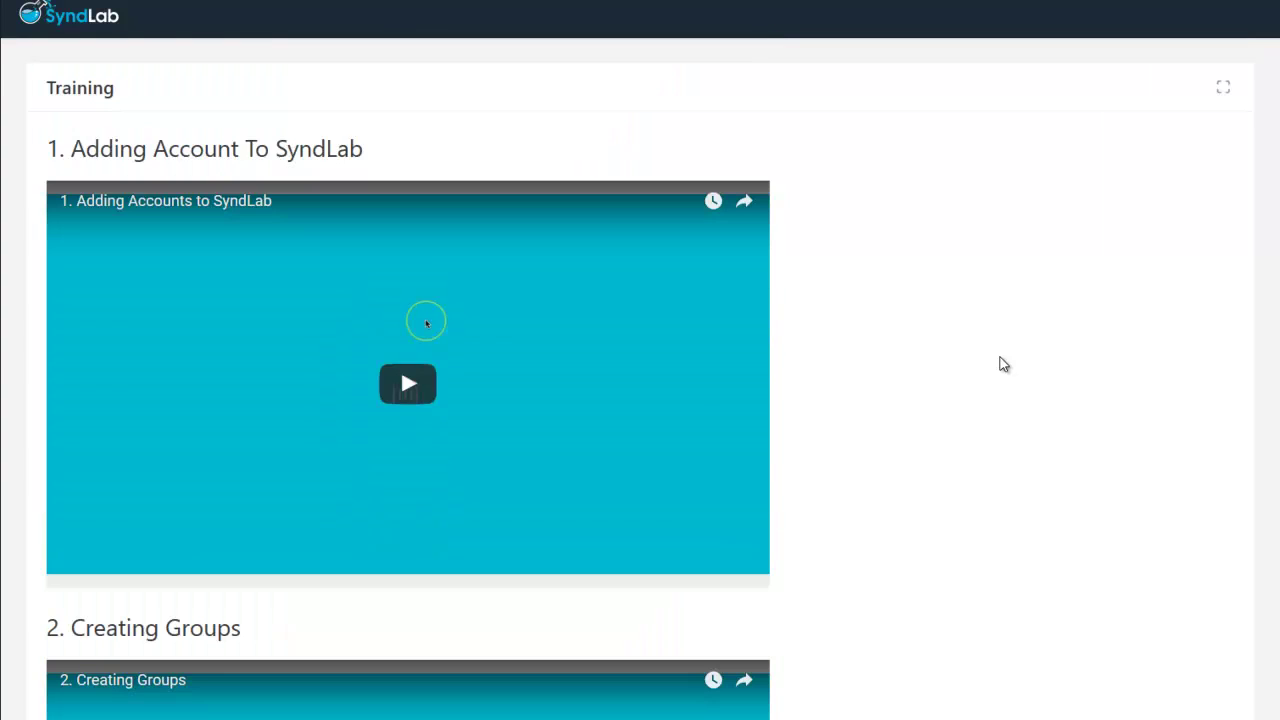
pyautogui.scroll(-2, 872, 377)
pyautogui.scroll(-1, 872, 377)
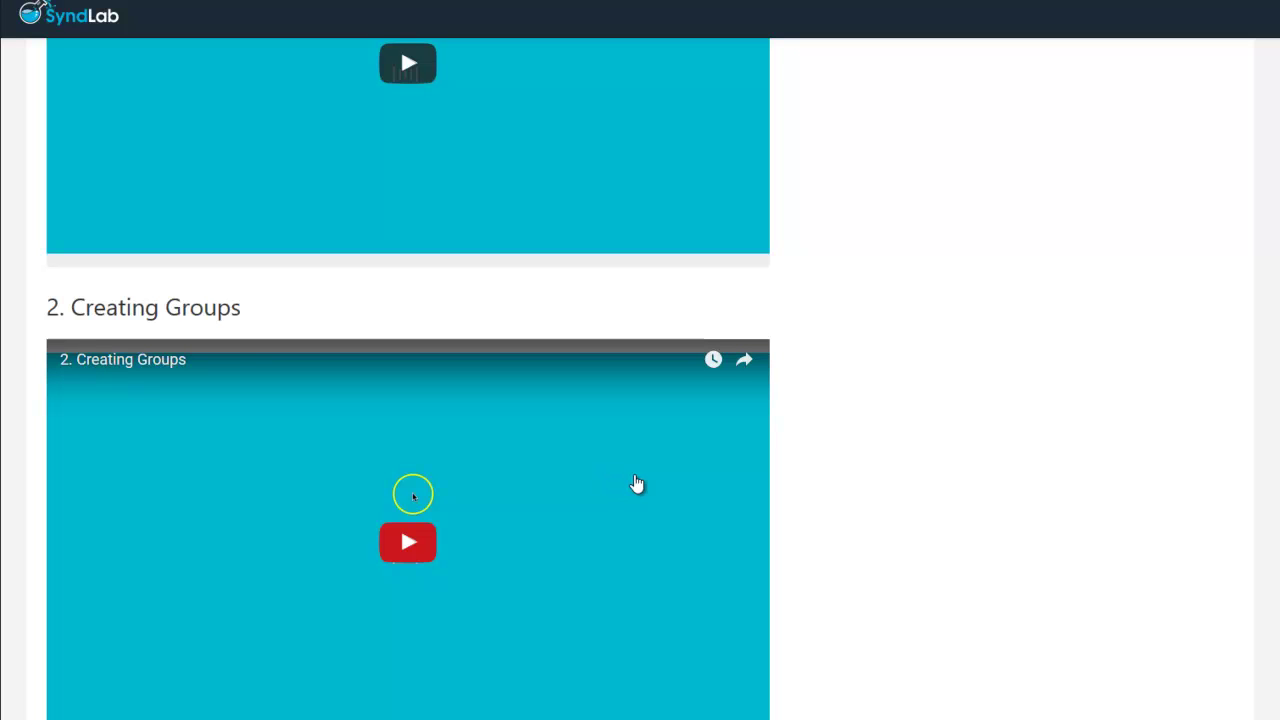
pyautogui.scroll(3, 691, 451)
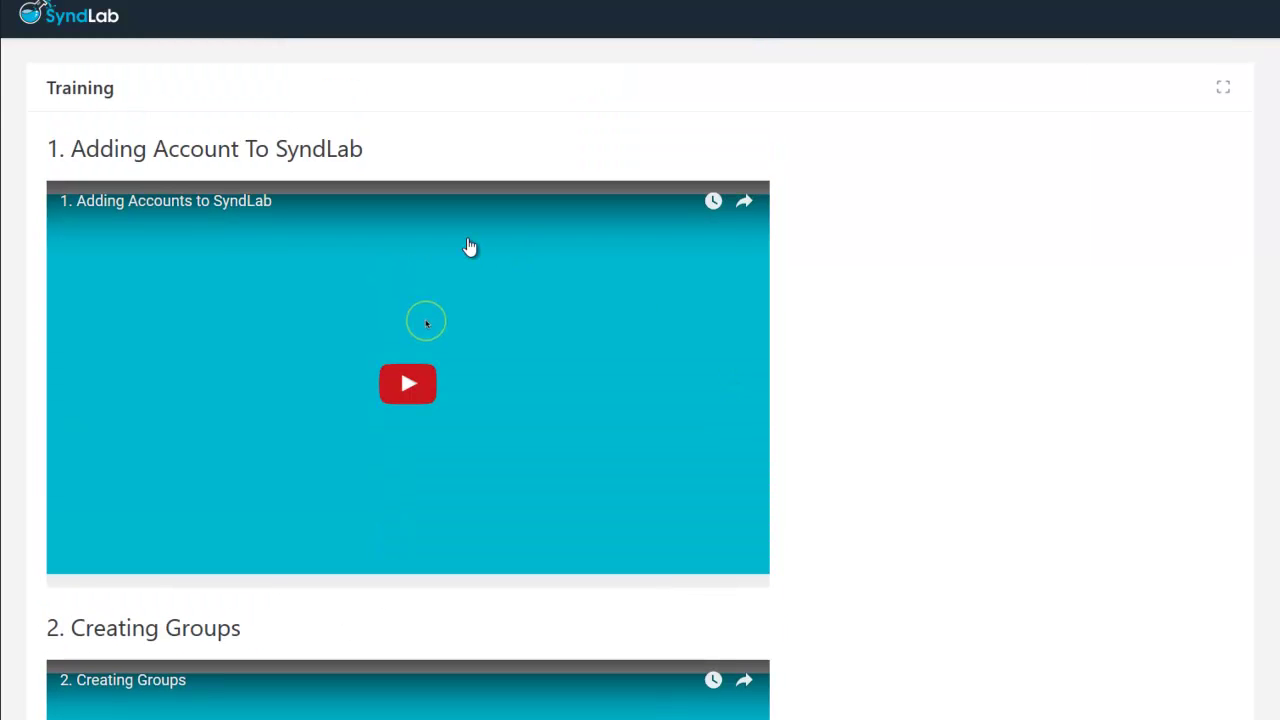
pyautogui.scroll(-4, 470, 247)
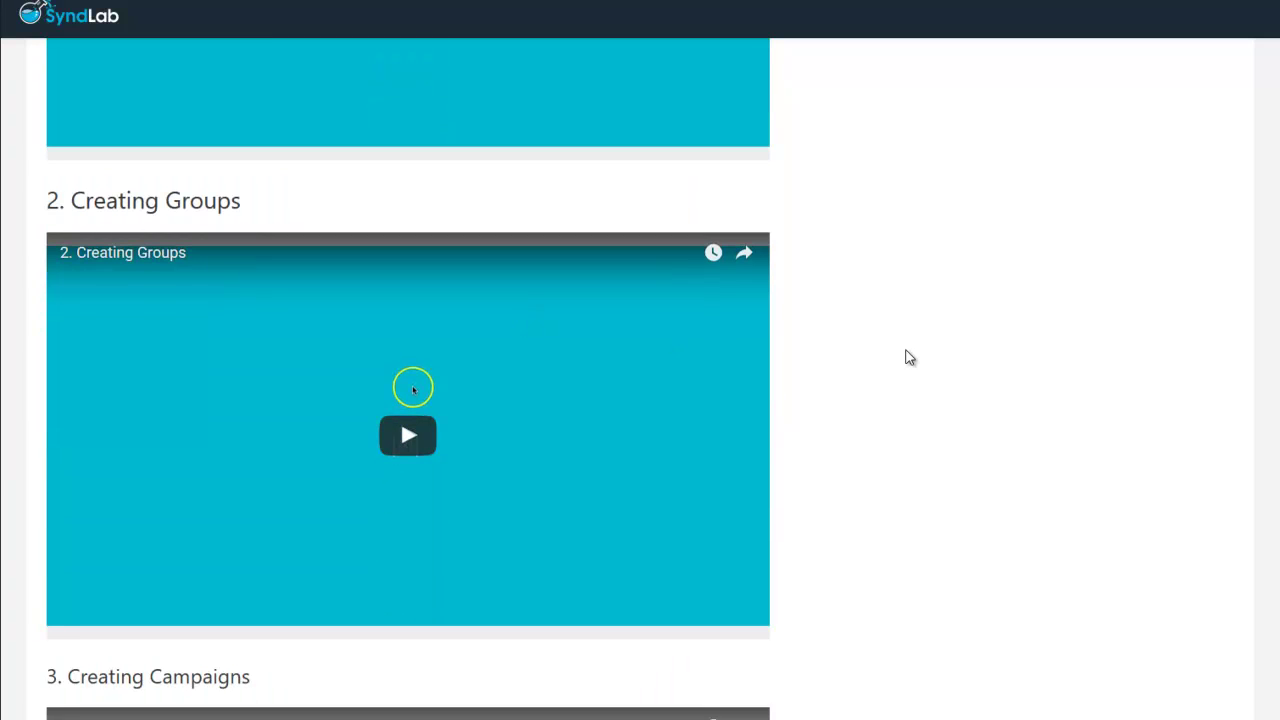
pyautogui.scroll(-4, 906, 357)
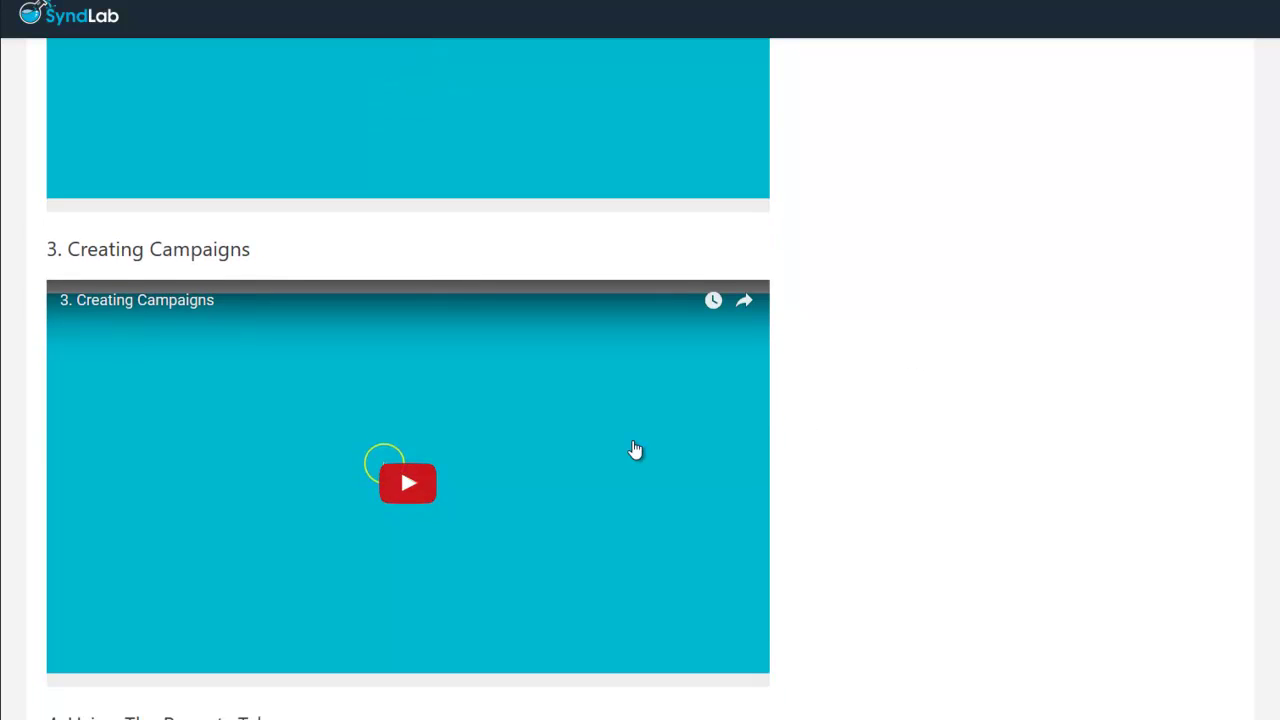
pyautogui.scroll(8, 966, 469)
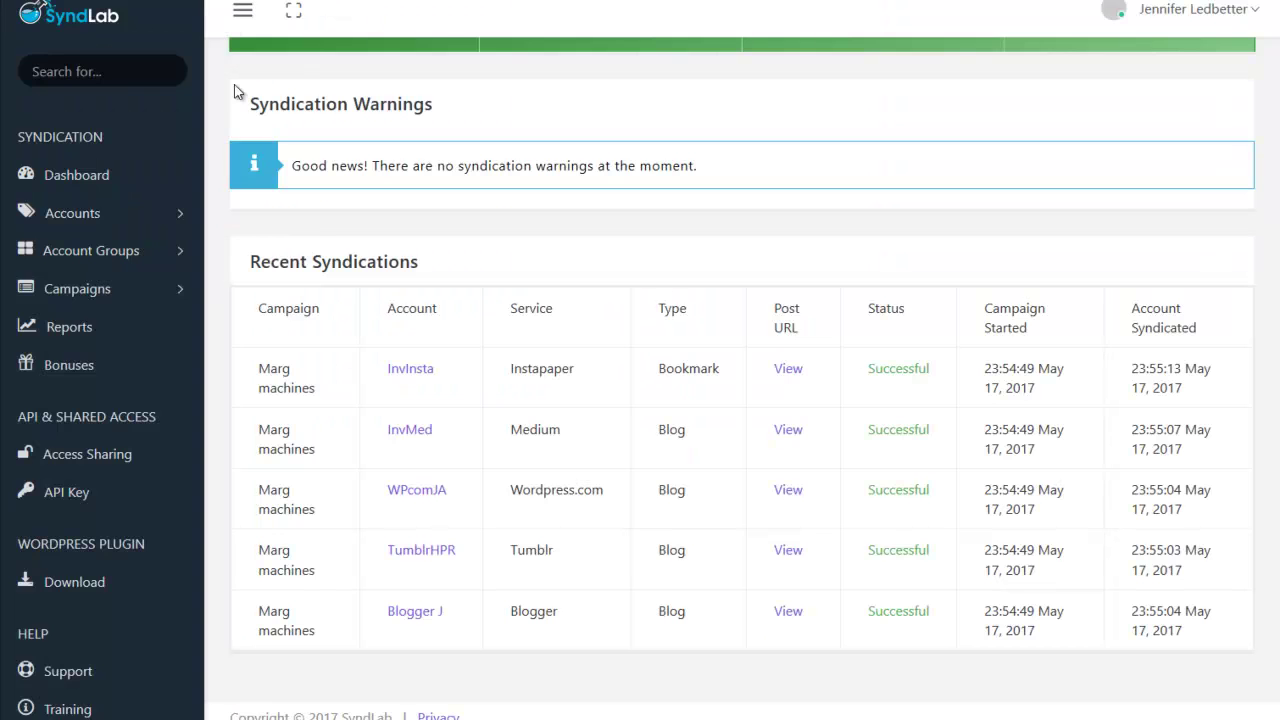
# - Look through the remaining training videos, covering reports, tiered syndication, API key generation and VA access
pyautogui.scroll(3, 548, 220)
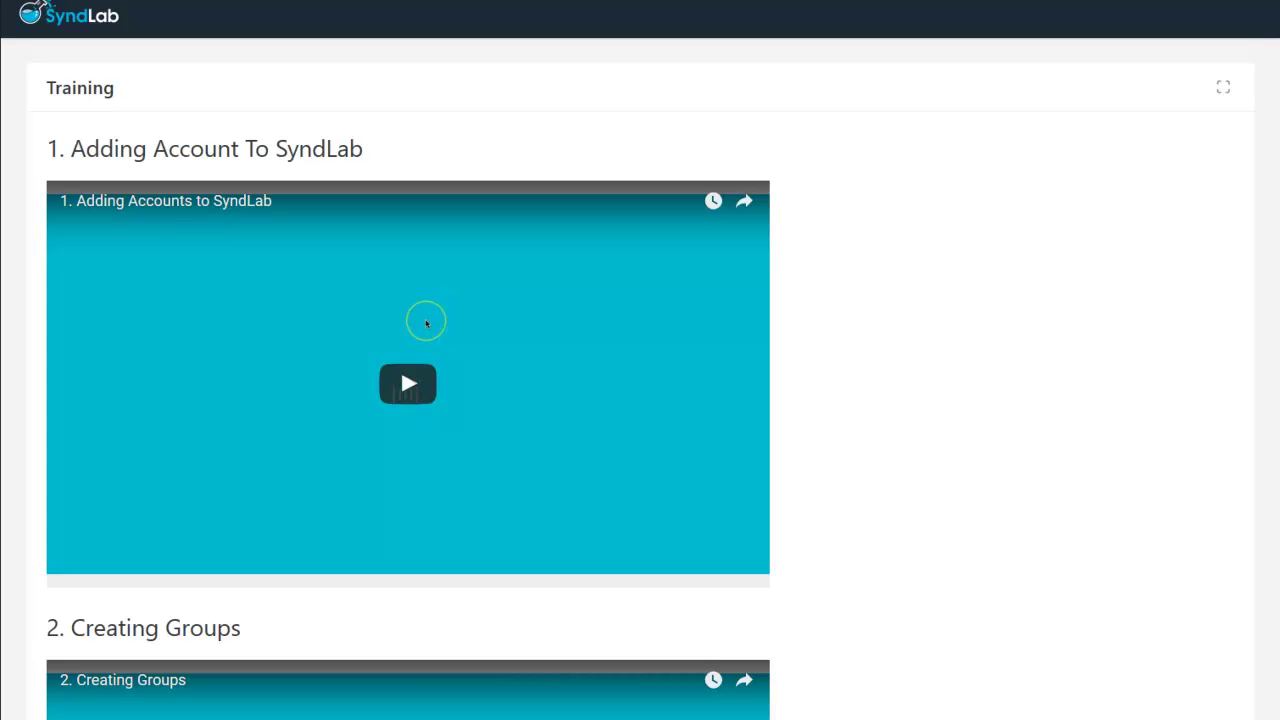
pyautogui.scroll(-10, 472, 270)
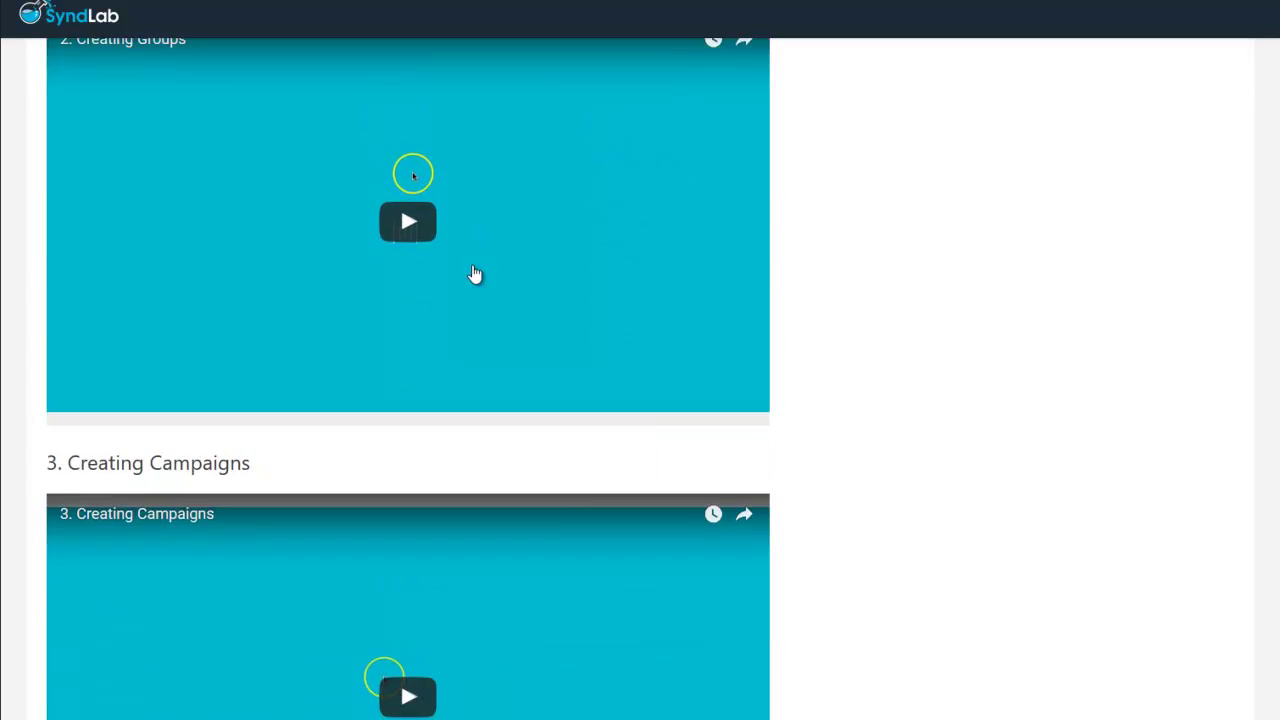
pyautogui.scroll(-3, 475, 274)
pyautogui.scroll(4, 475, 272)
pyautogui.scroll(-8, 475, 272)
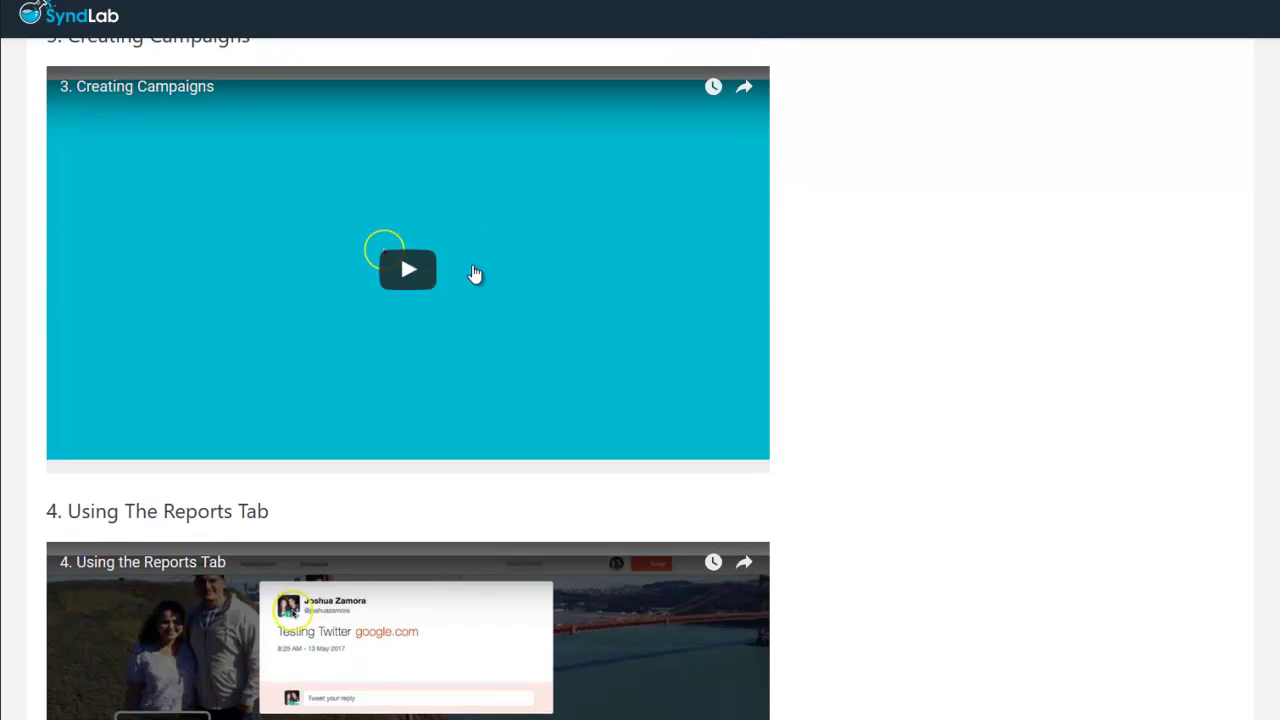
pyautogui.scroll(-2, 475, 274)
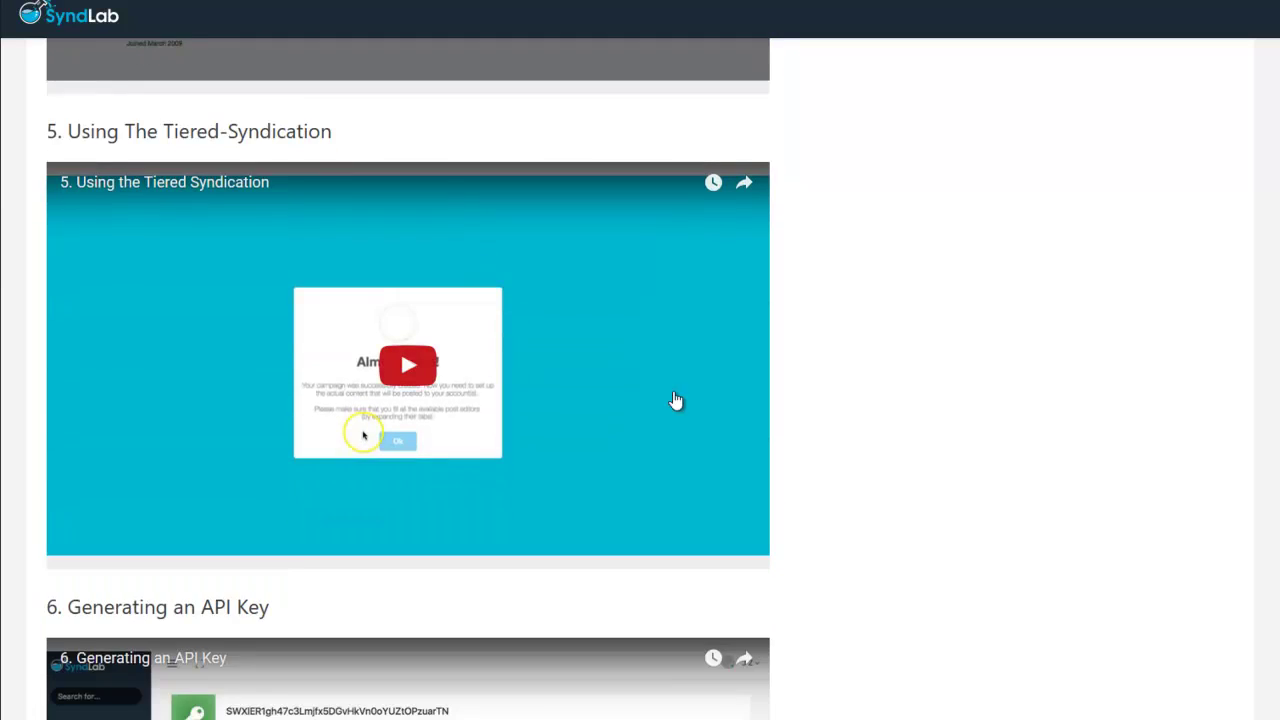
pyautogui.scroll(-2, 420, 415)
pyautogui.scroll(-3, 420, 415)
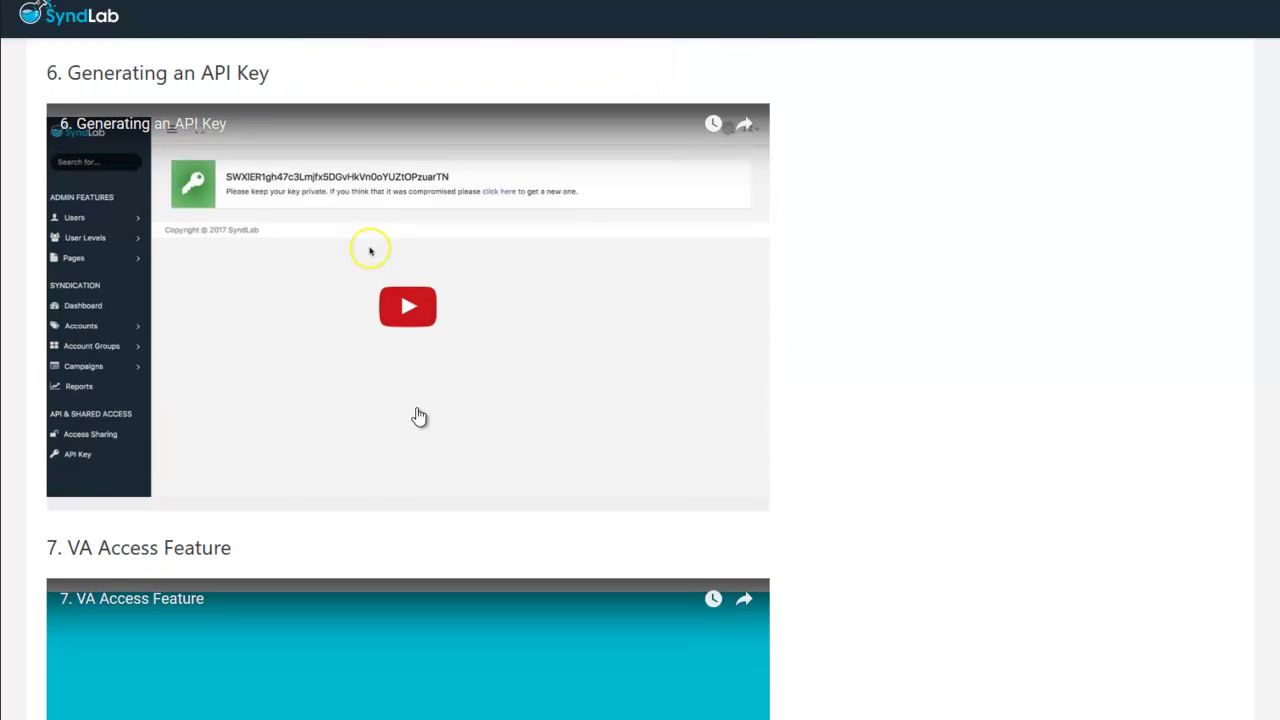
pyautogui.scroll(-1, 580, 356)
pyautogui.scroll(20, 580, 356)
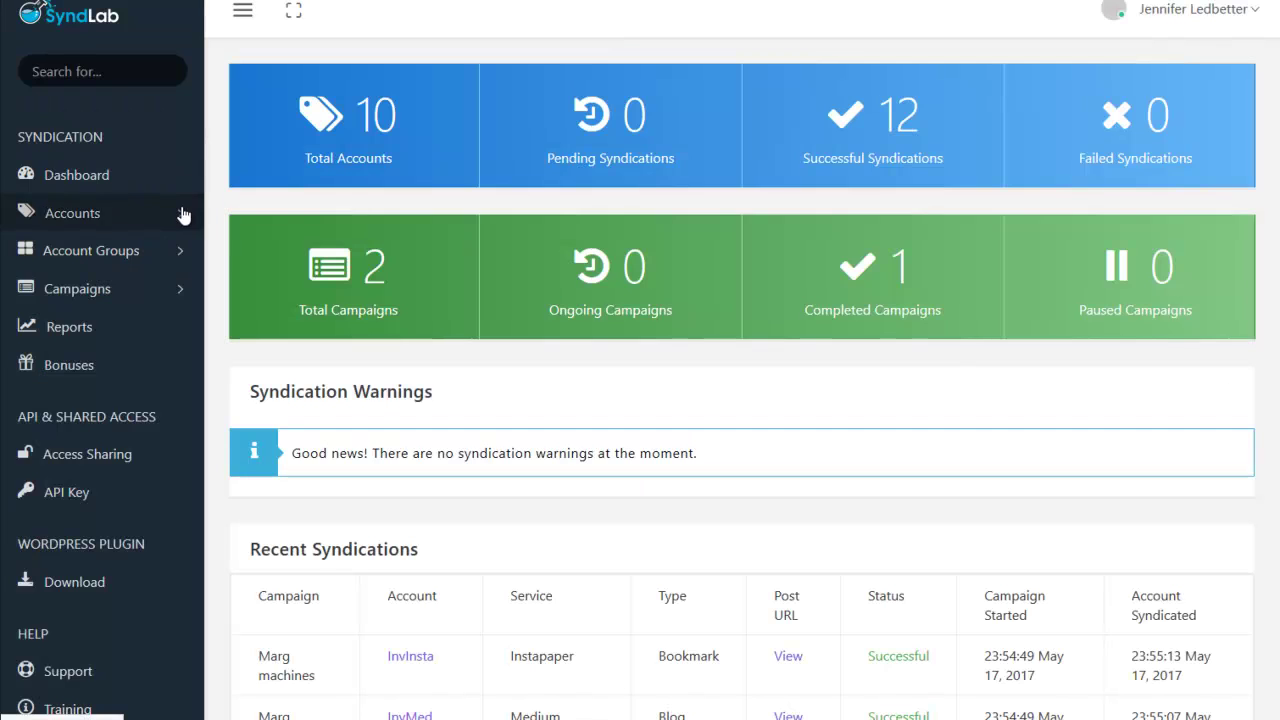
# - Open the form for adding a syndication account and inspect its Name and optional Assign Group fields
pyautogui.click(183, 214)
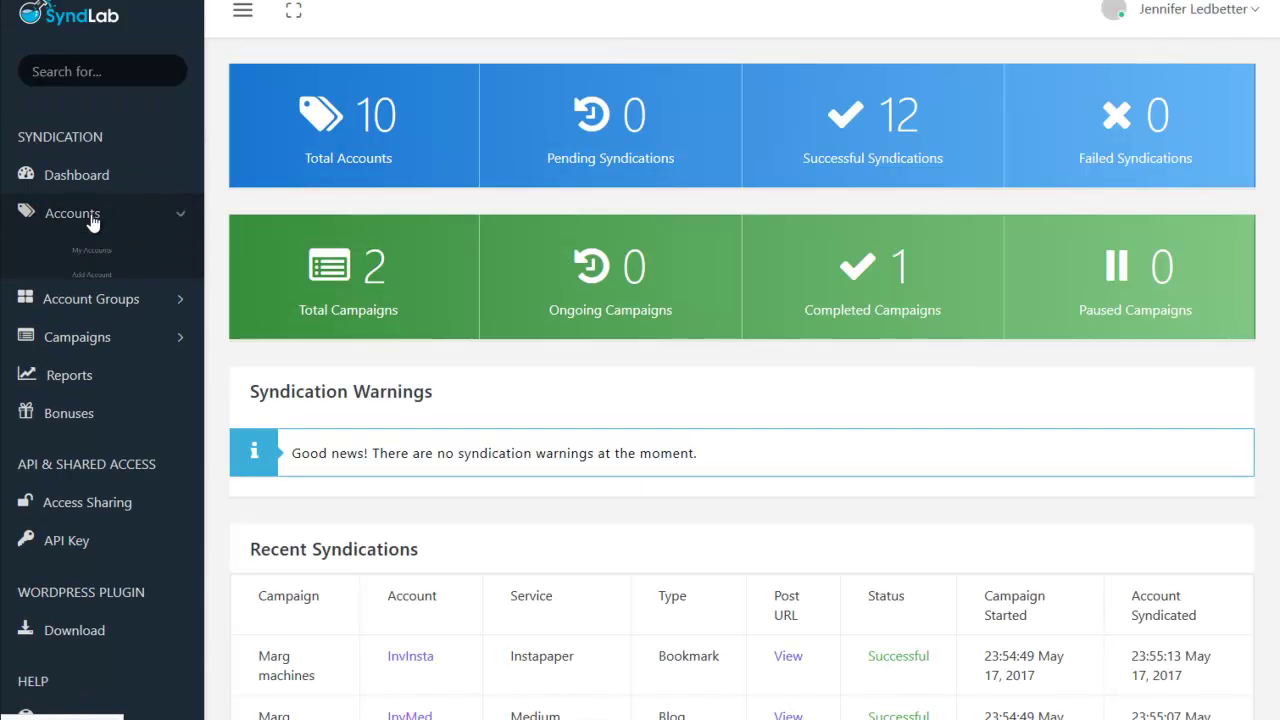
pyautogui.click(84, 290)
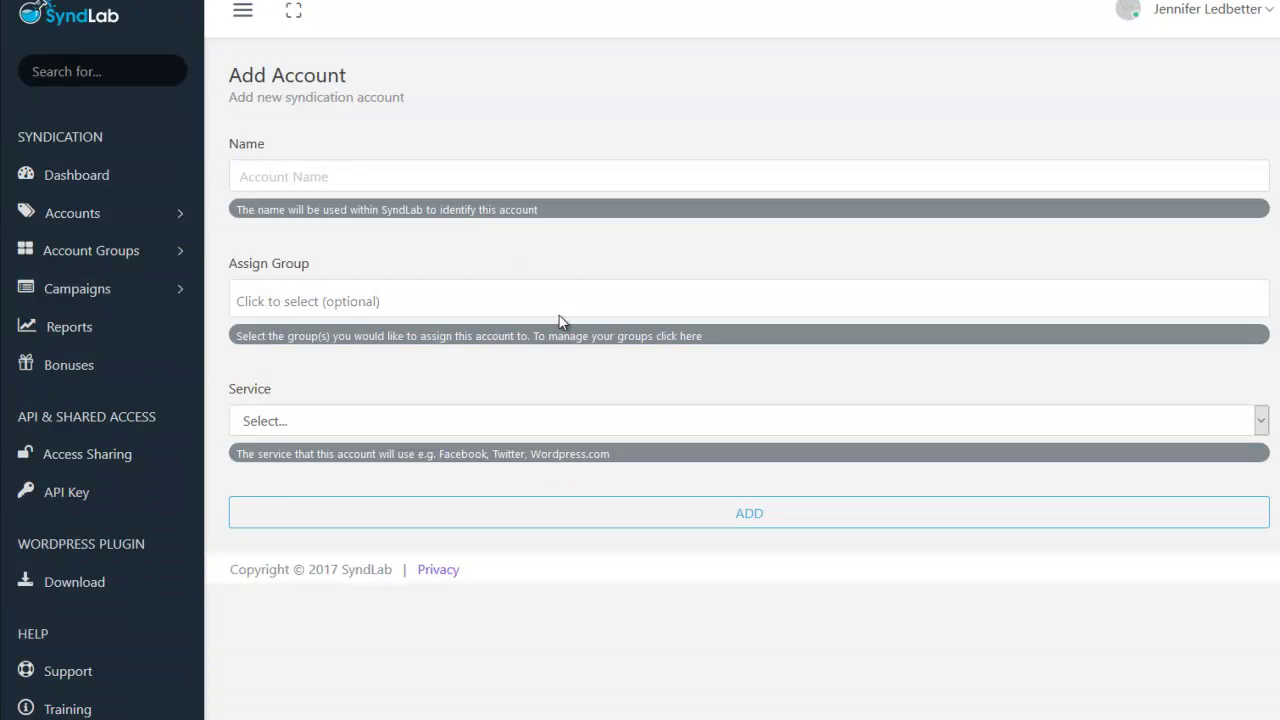
pyautogui.click(336, 175)
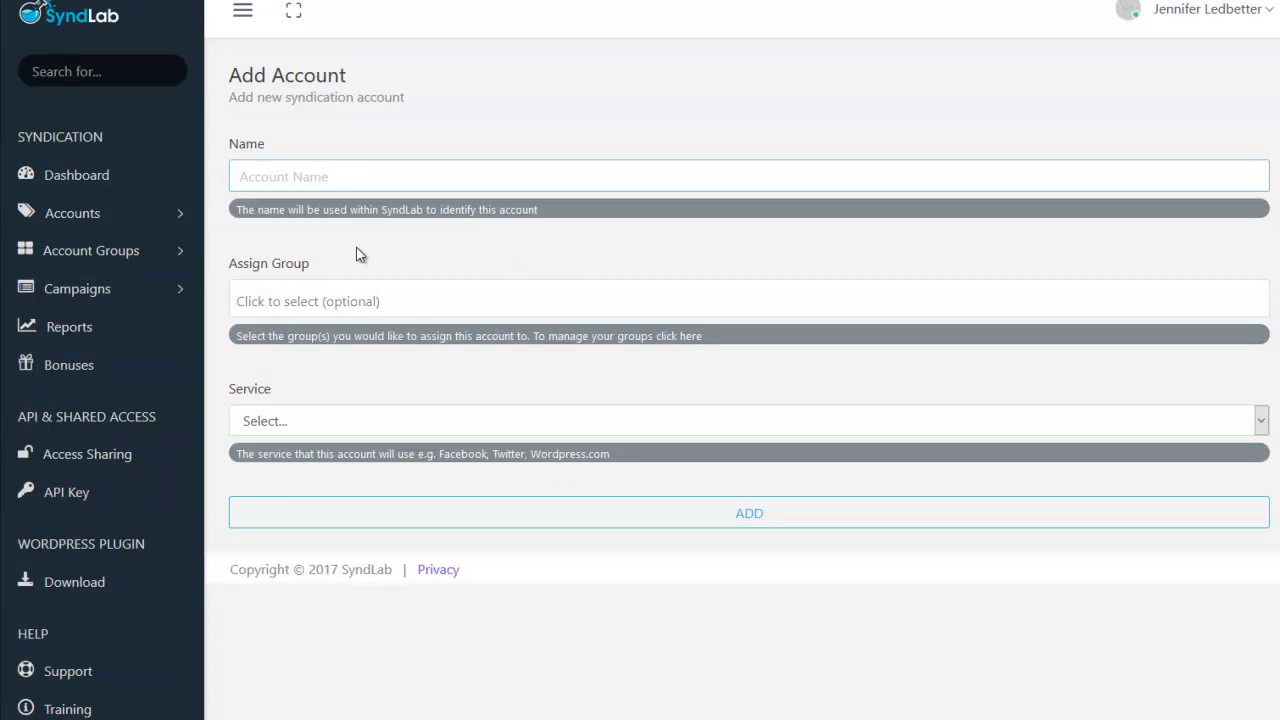
pyautogui.click(350, 302)
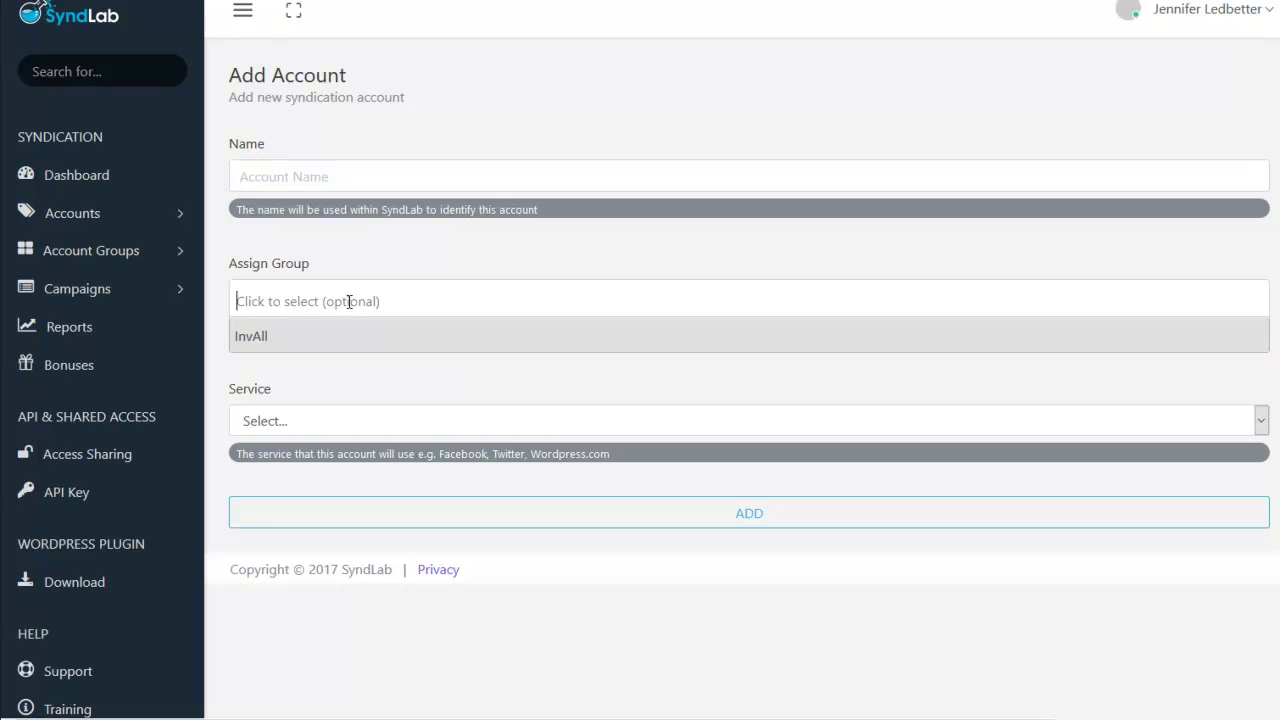
pyautogui.click(448, 262)
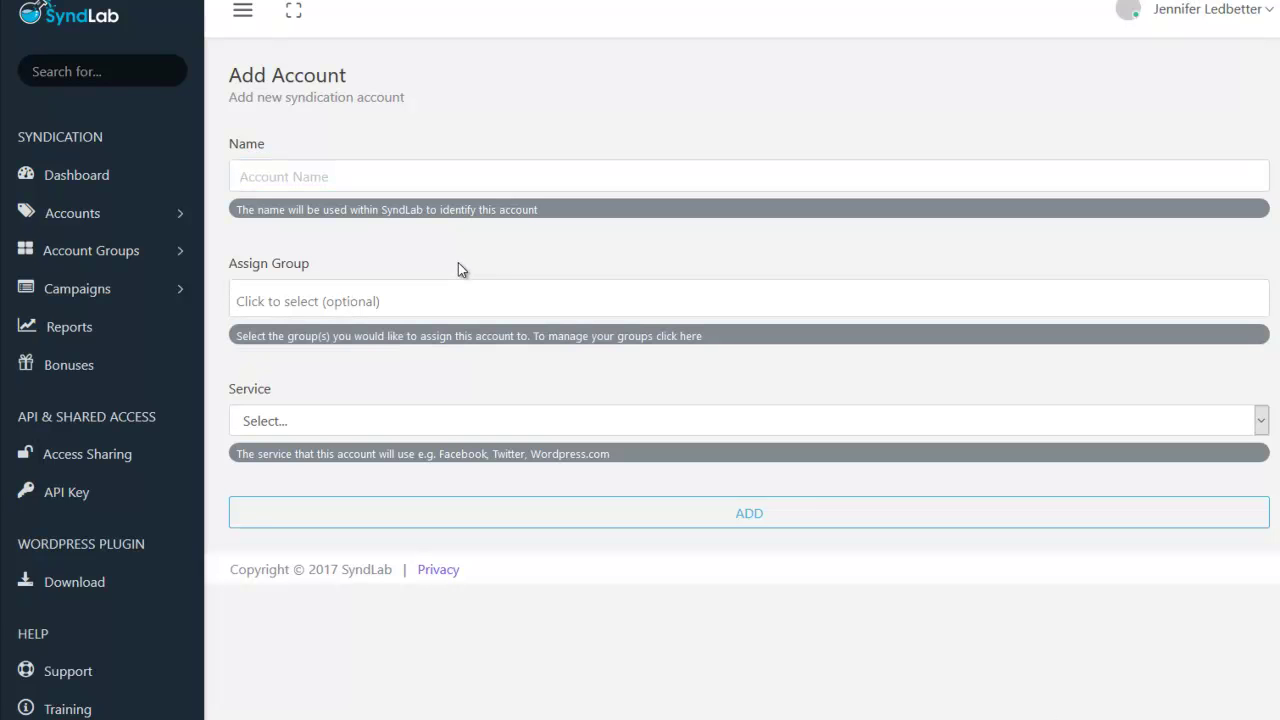
# - Look through the available services, including the private sites, and set the new account's service to Twitter
pyautogui.click(368, 420)
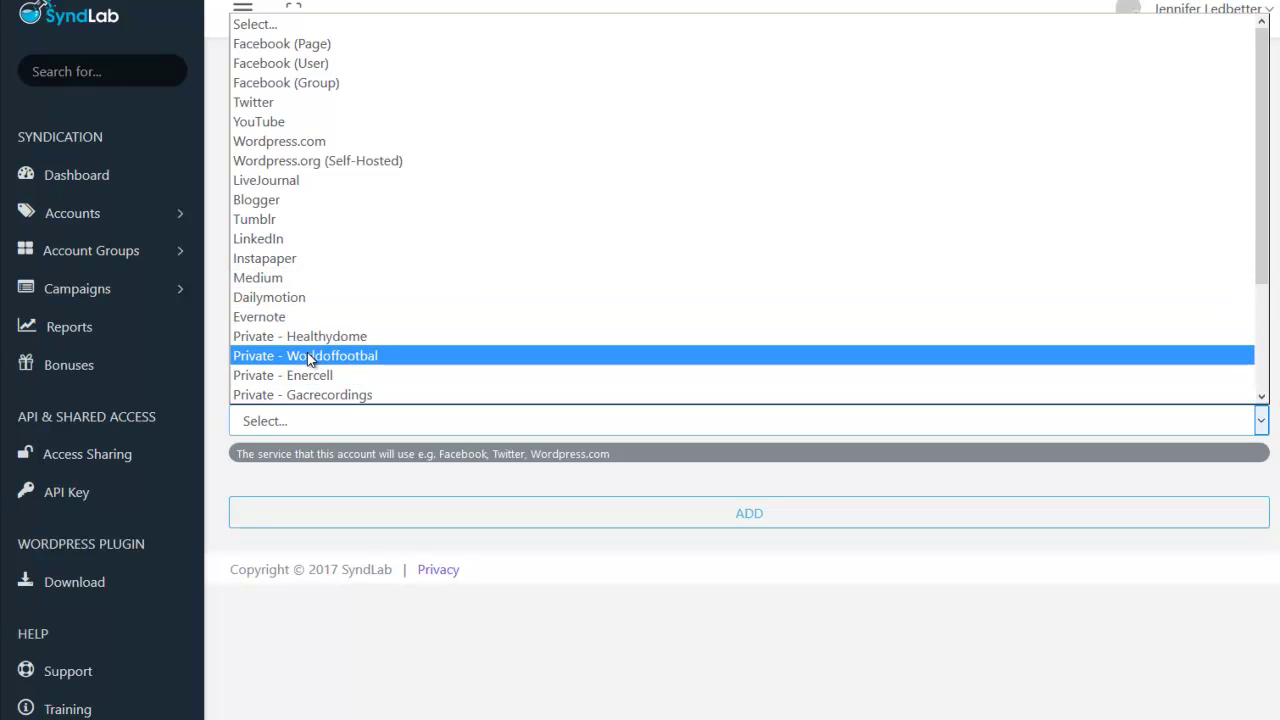
pyautogui.scroll(-2, 380, 362)
pyautogui.scroll(-1, 390, 362)
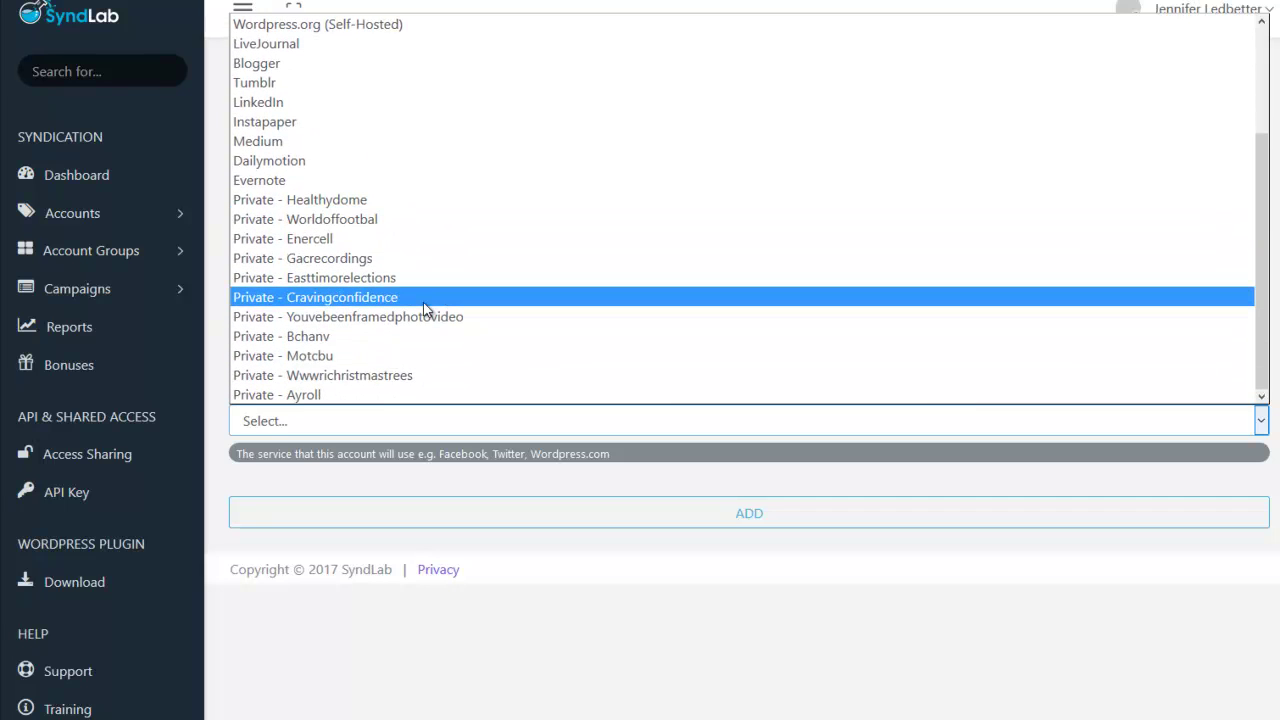
pyautogui.scroll(3, 424, 308)
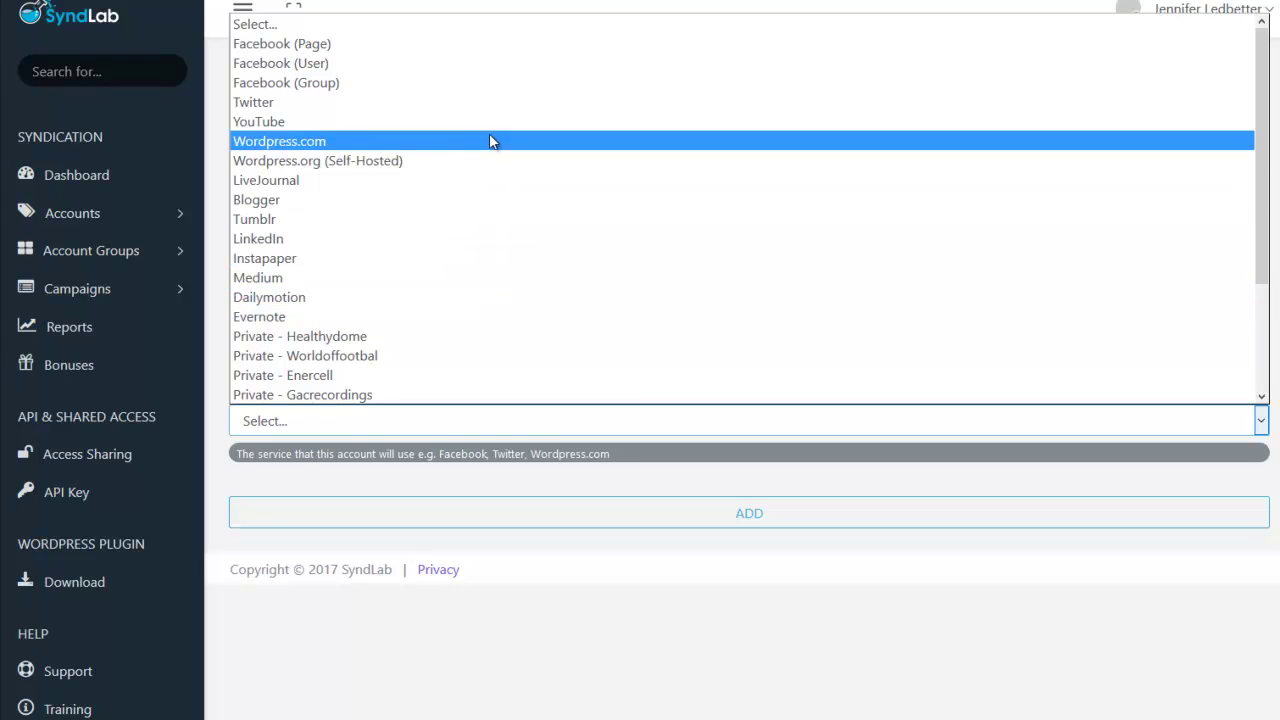
pyautogui.click(316, 103)
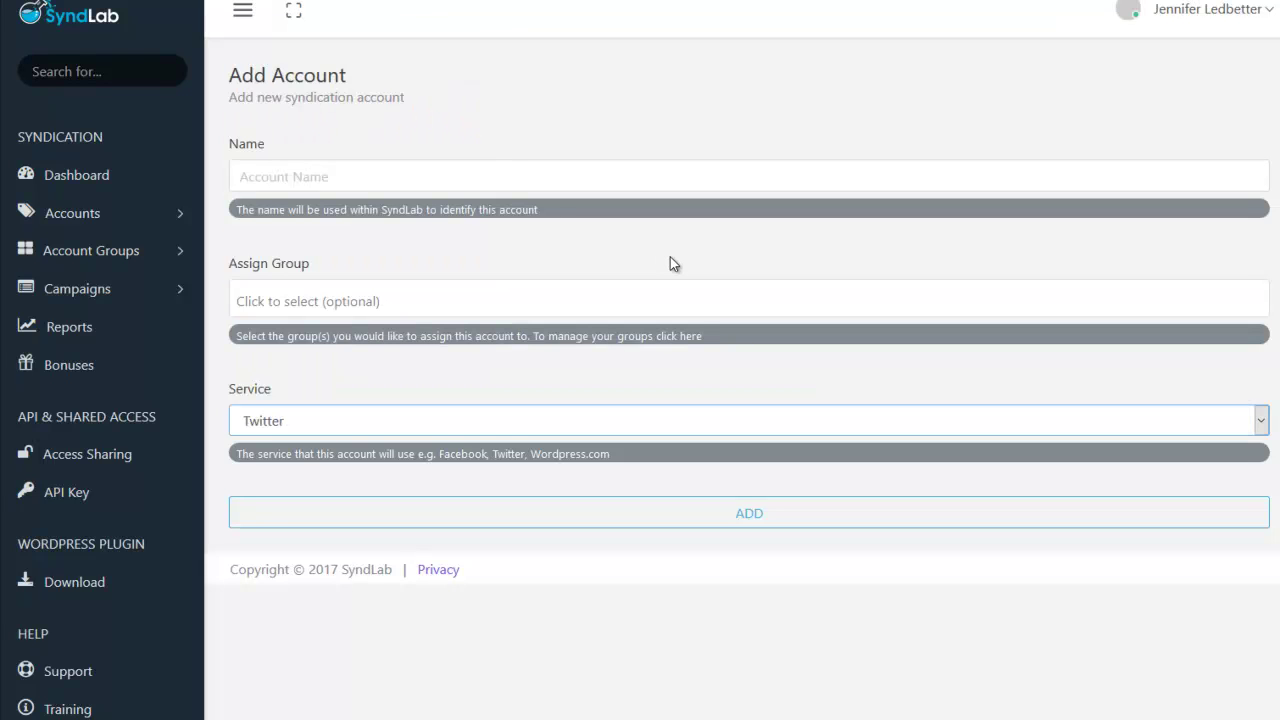
# - Name the account with the owner's first name followed by "Twitter", add it and dismiss the permissions notice
pyautogui.click(360, 177)
pyautogui.write('J')
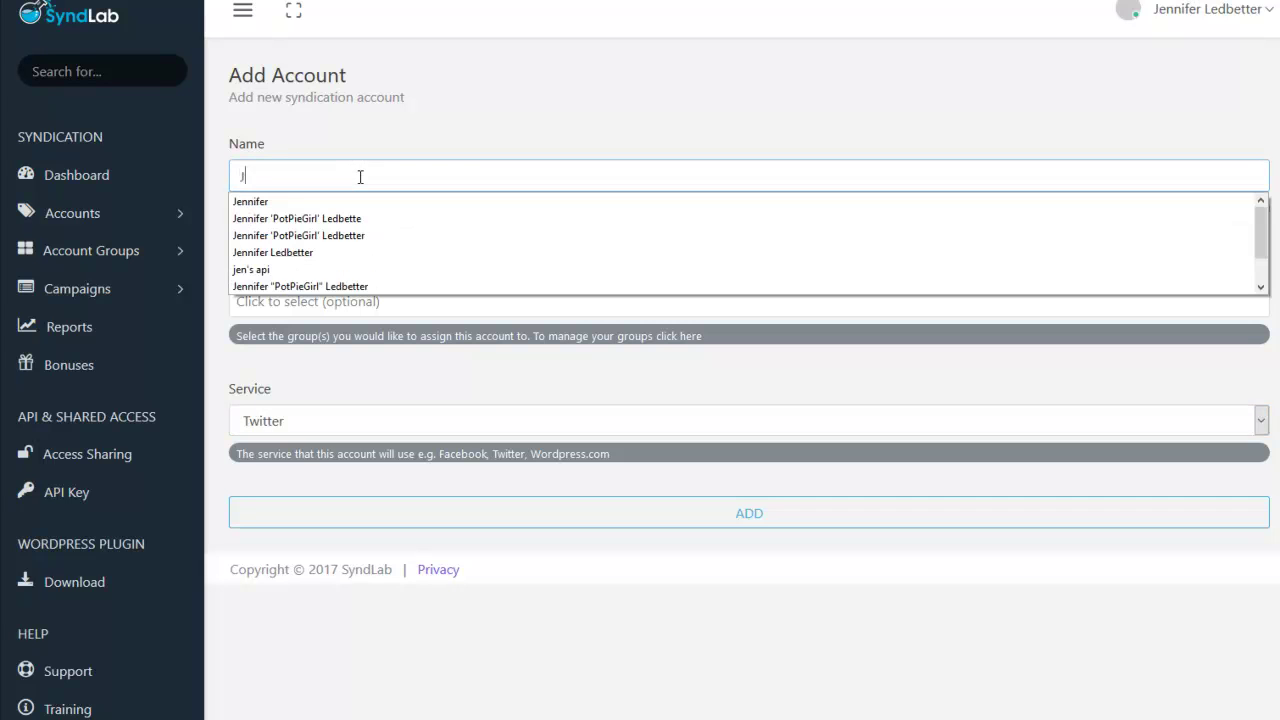
pyautogui.write("en's Twitt")
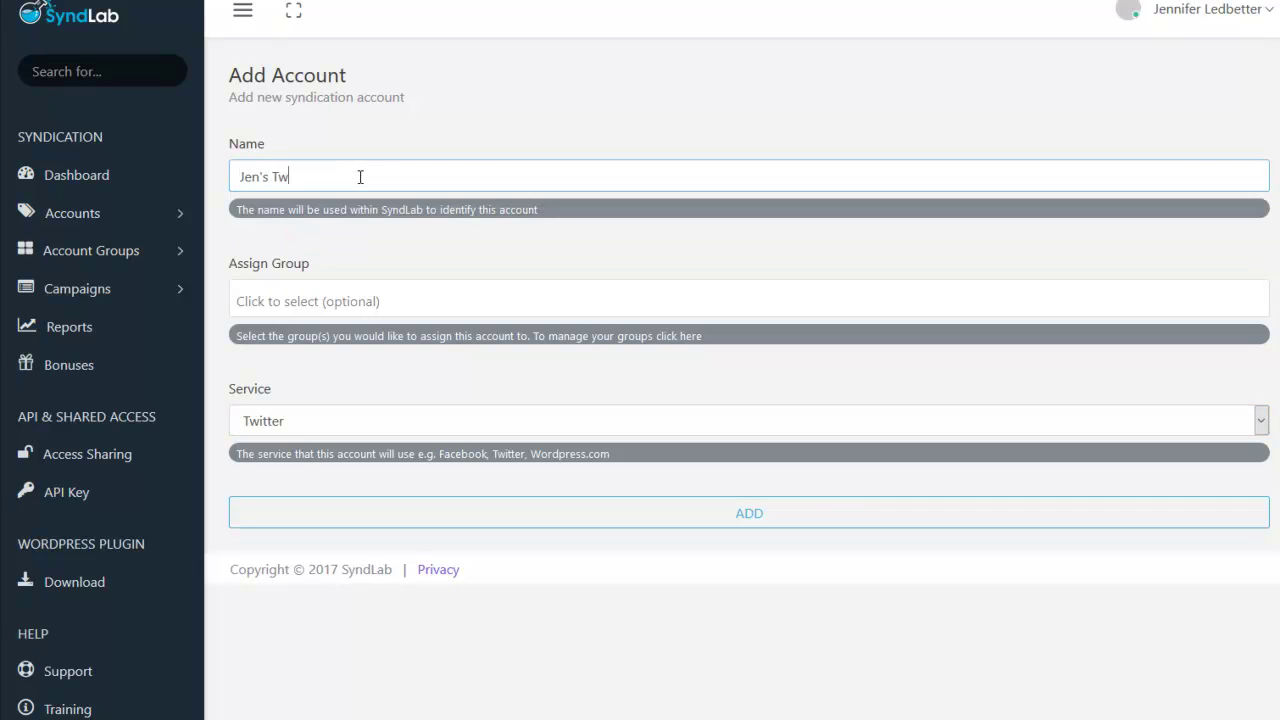
pyautogui.write('er')
pyautogui.click(750, 511)
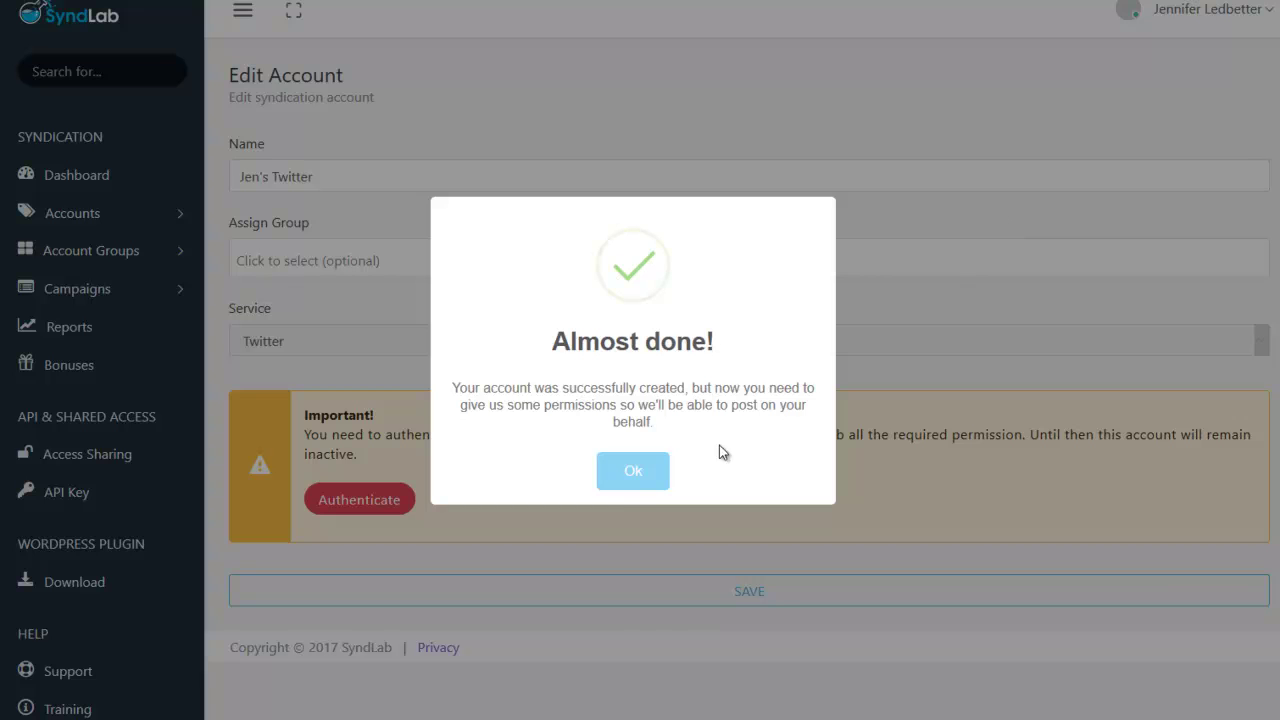
pyautogui.click(640, 479)
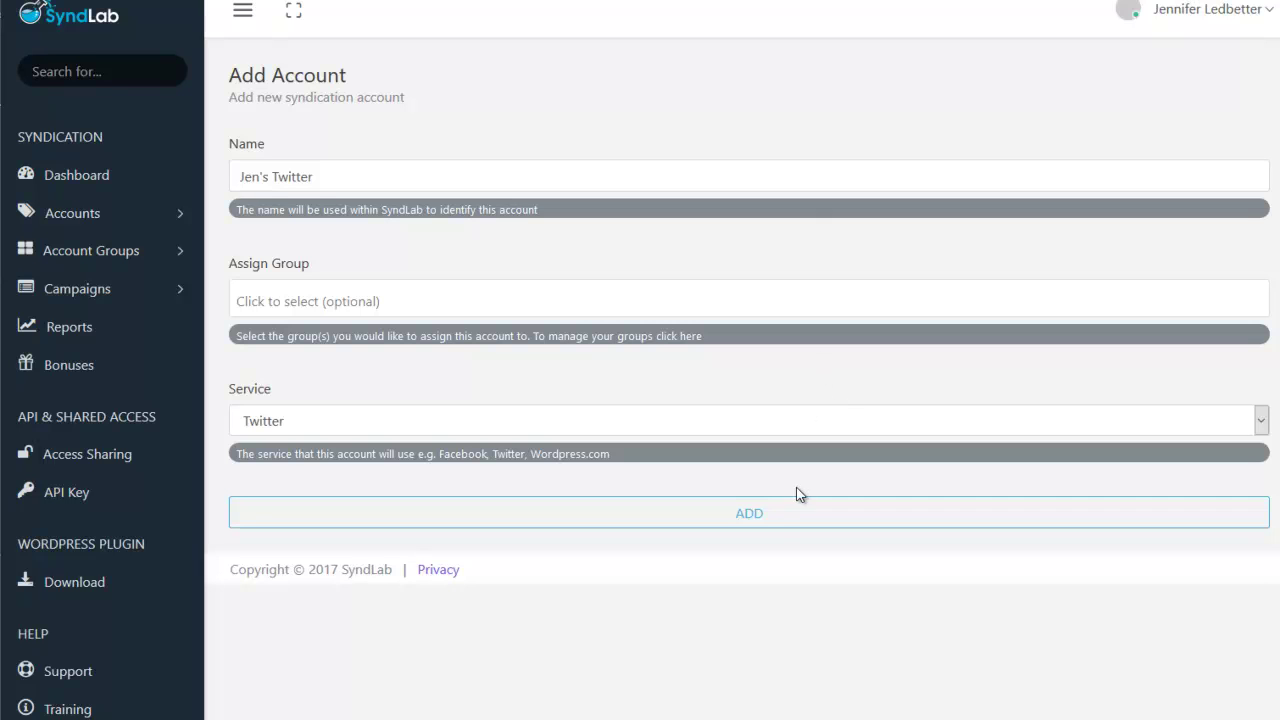
# - Recheck the service options, and open the My Accounts list to review the authentication status of each account
pyautogui.click(704, 421)
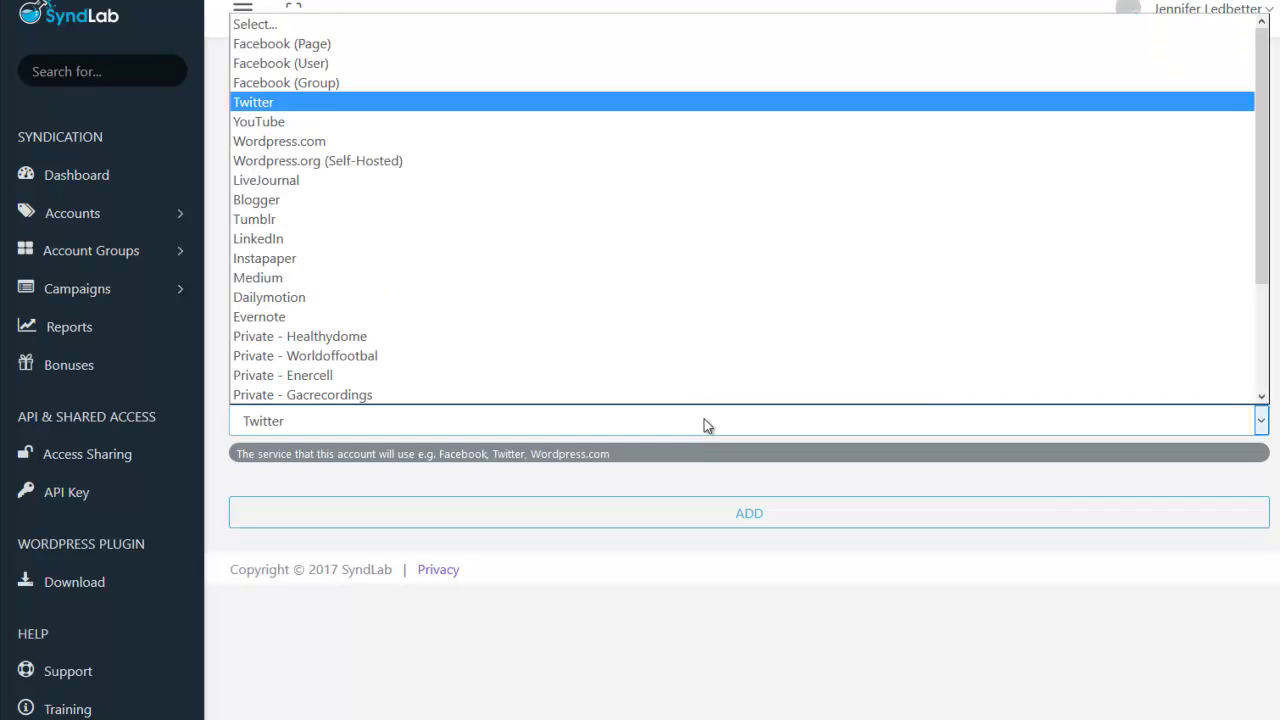
pyautogui.click(692, 631)
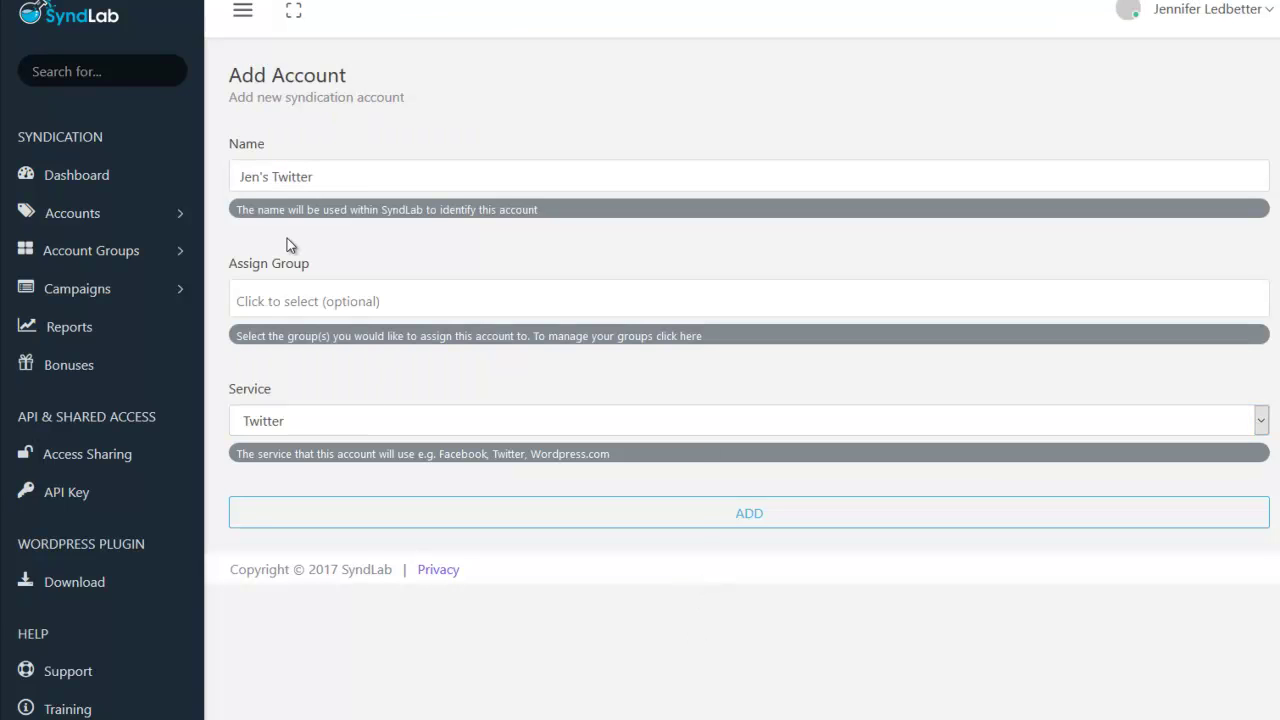
pyautogui.click(88, 220)
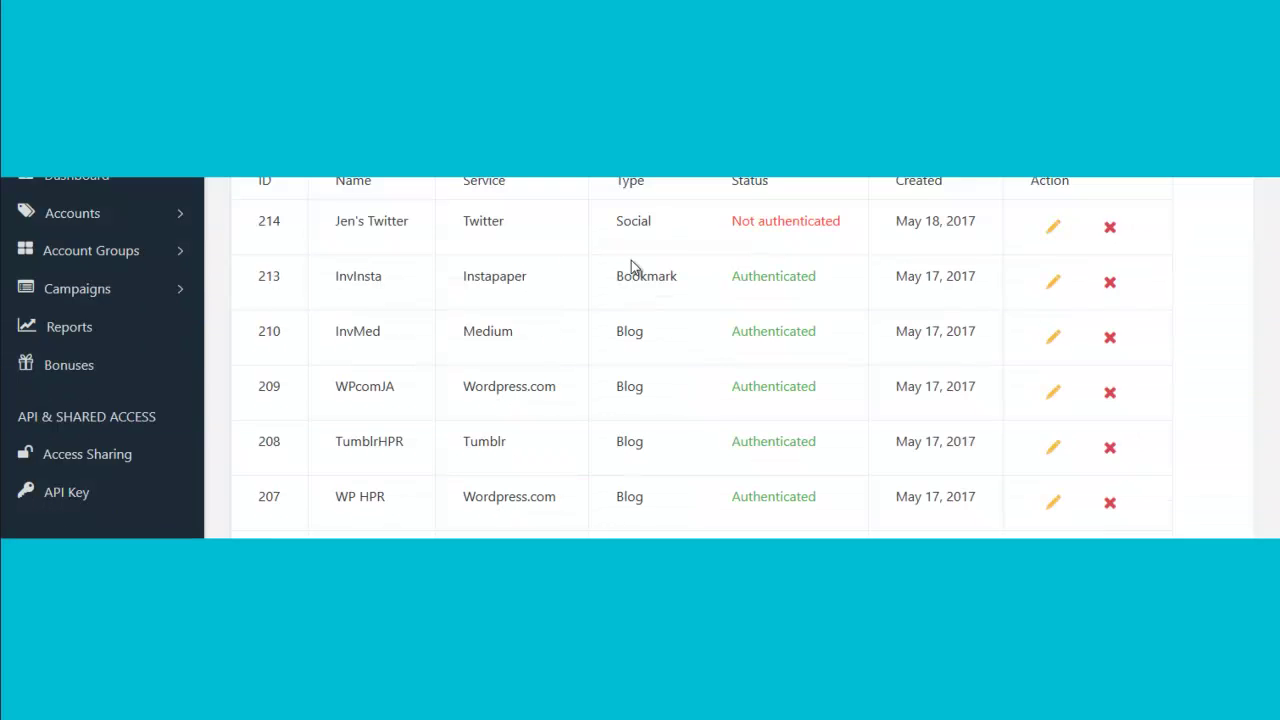
pyautogui.scroll(-3, 791, 326)
pyautogui.scroll(3, 791, 331)
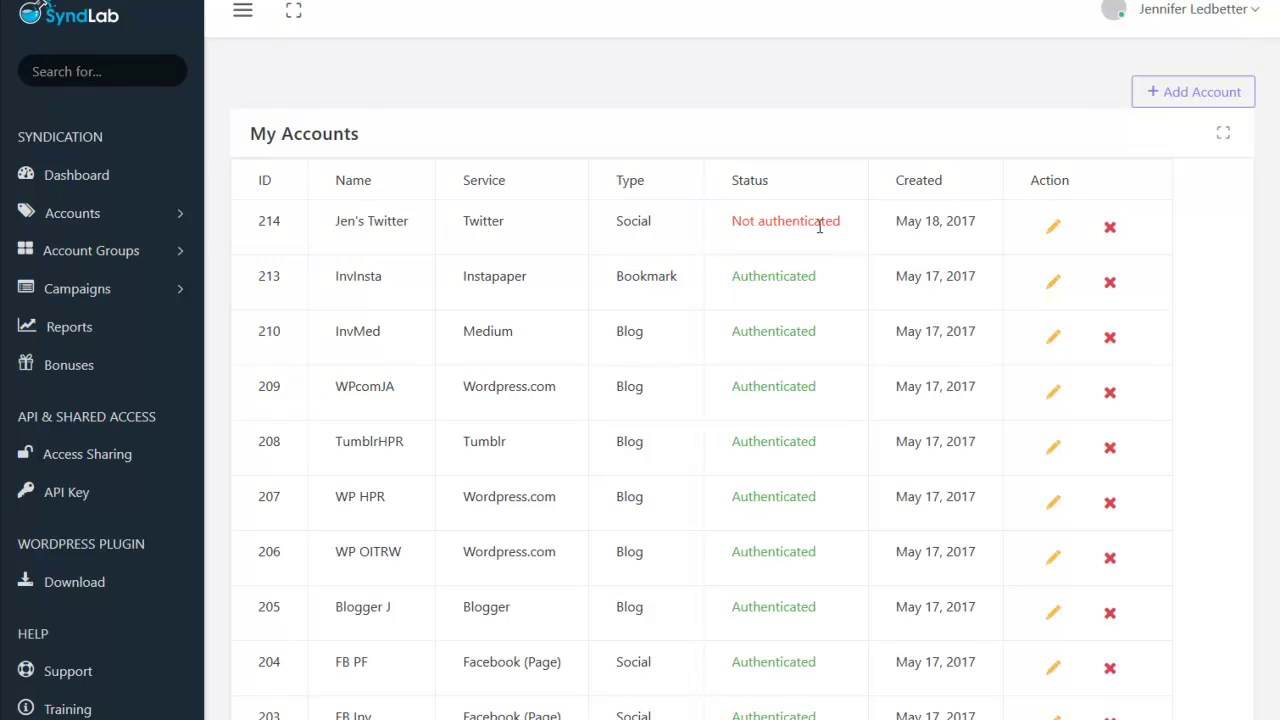
# - Delete the unauthenticated Twitter account from My Accounts and look over the remaining accounts
pyautogui.click(1111, 230)
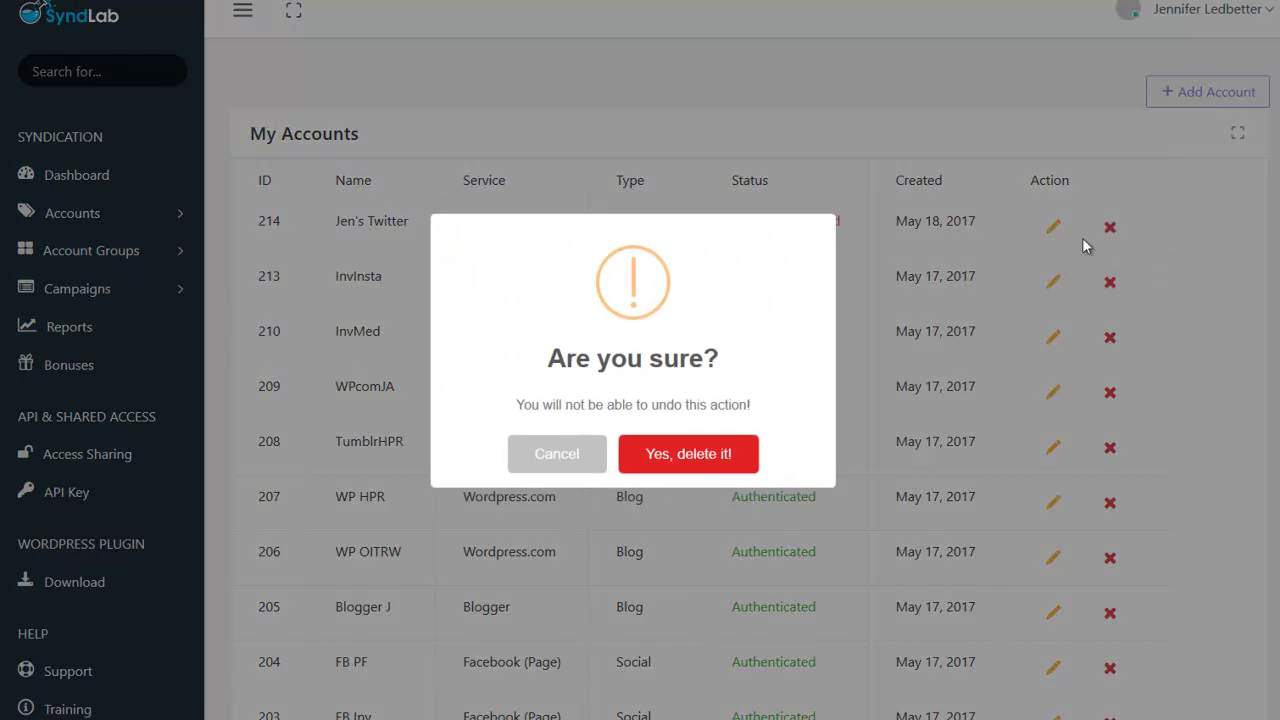
pyautogui.click(704, 460)
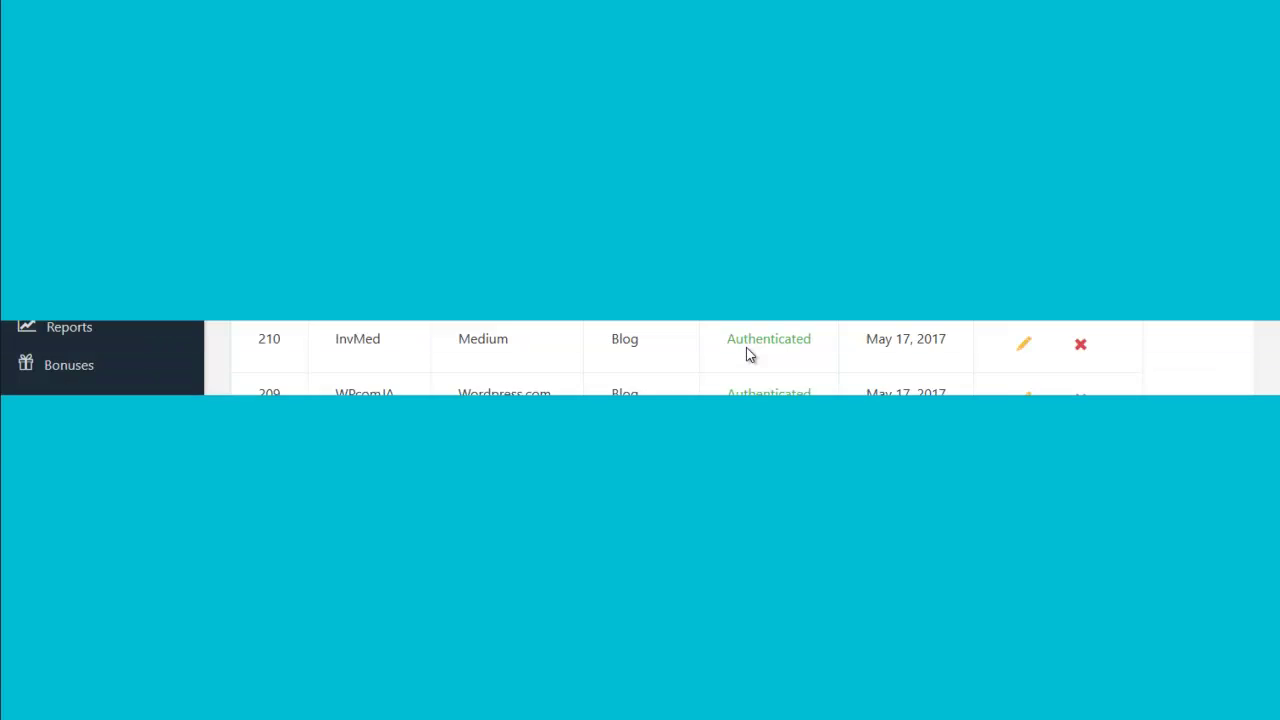
pyautogui.scroll(-1, 747, 350)
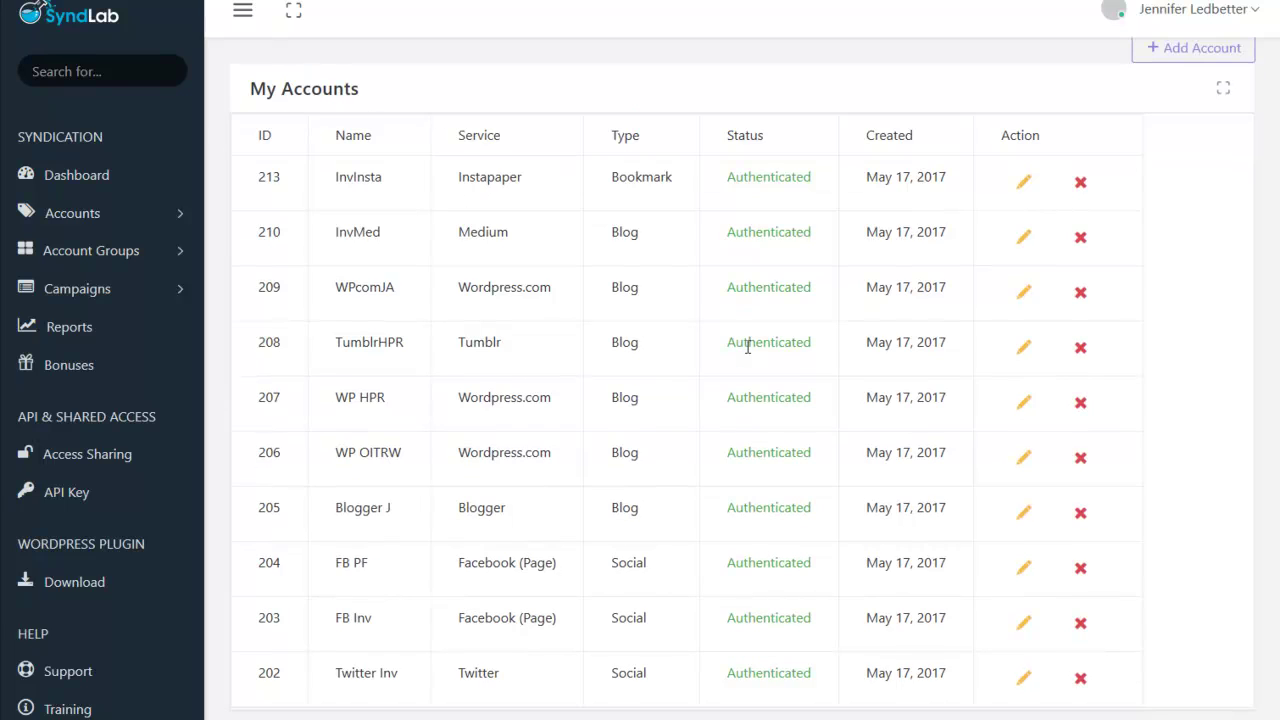
pyautogui.scroll(-1, 747, 347)
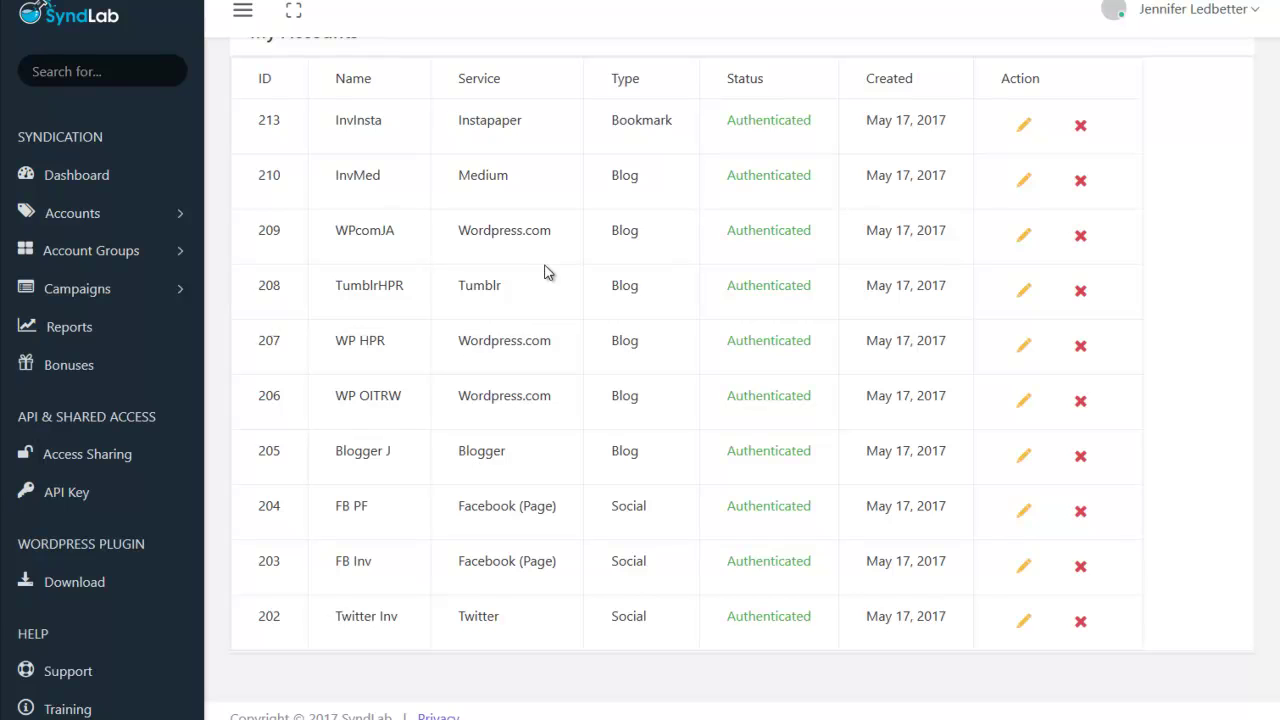
# - Check the existing account groups, and add a new syndication group called "name"
pyautogui.click(94, 256)
pyautogui.click(93, 289)
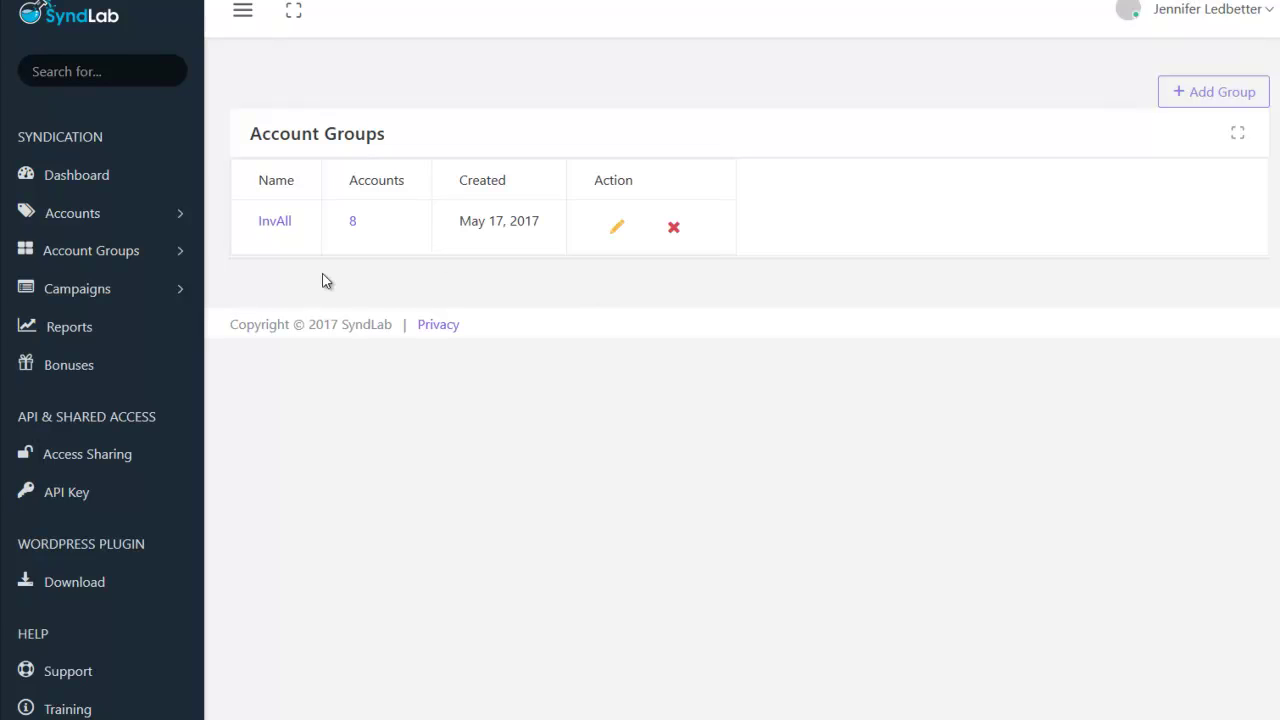
pyautogui.click(85, 258)
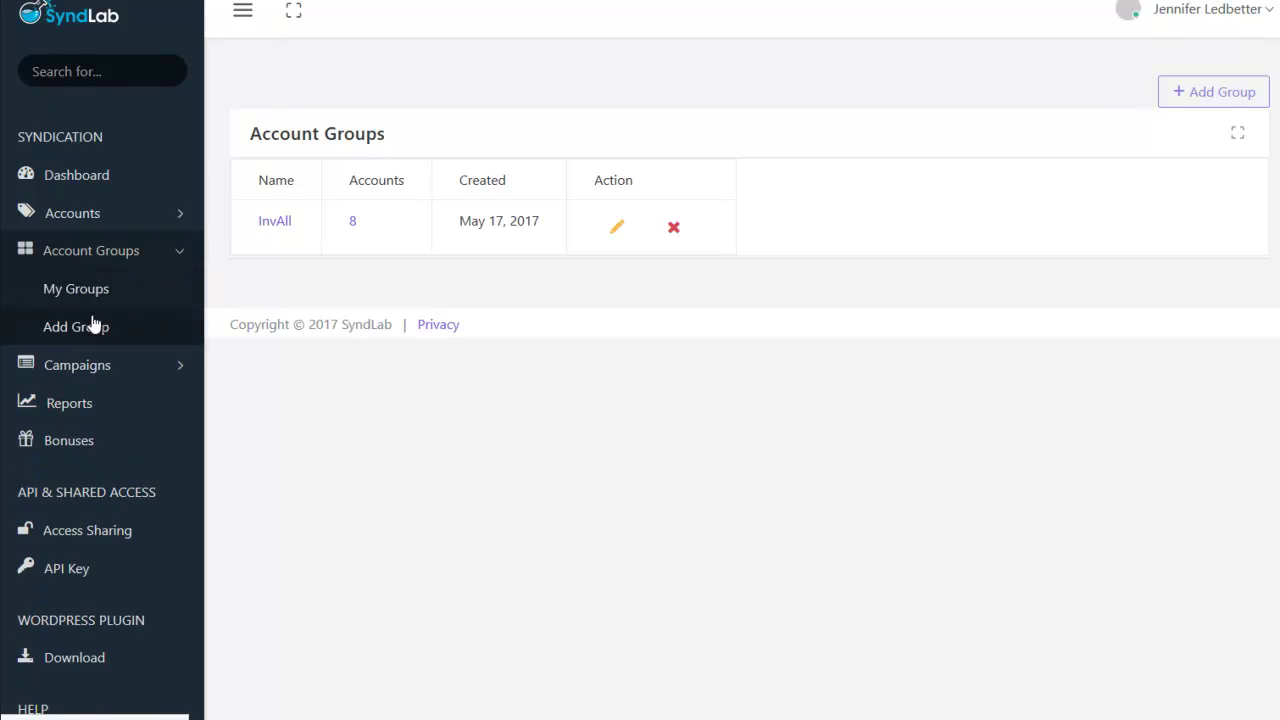
pyautogui.click(100, 328)
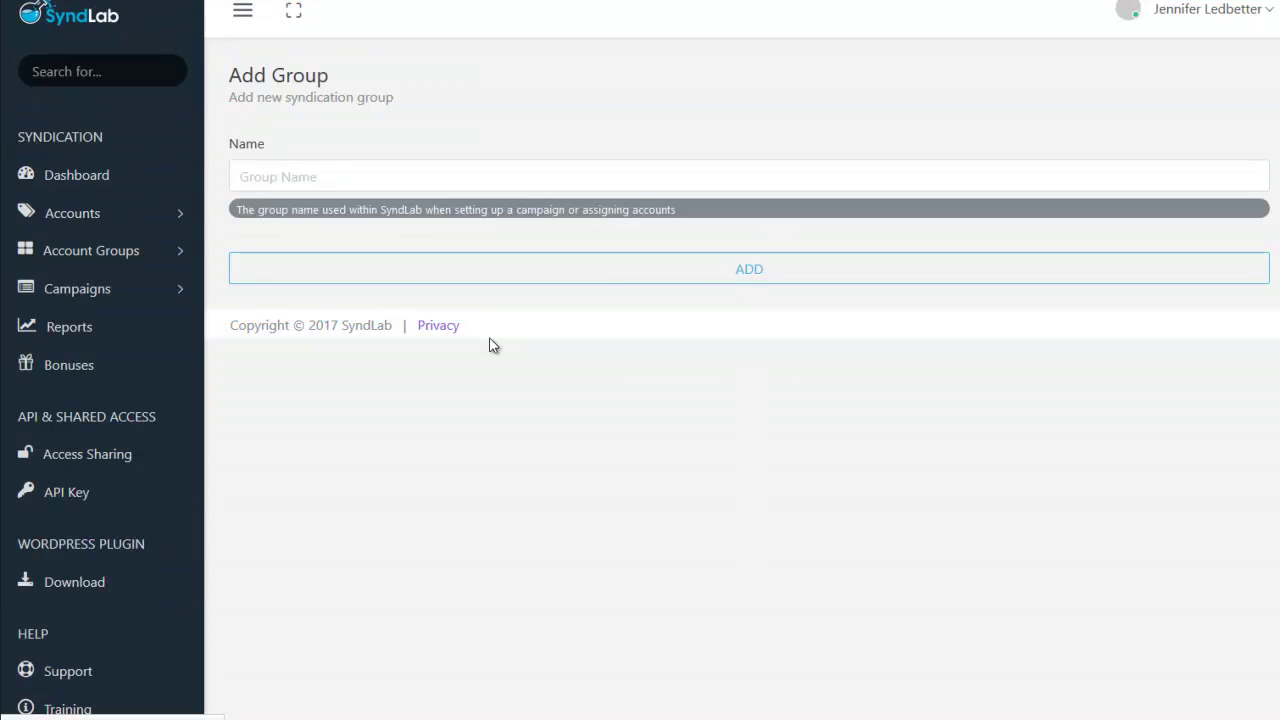
pyautogui.click(412, 182)
pyautogui.write('name')
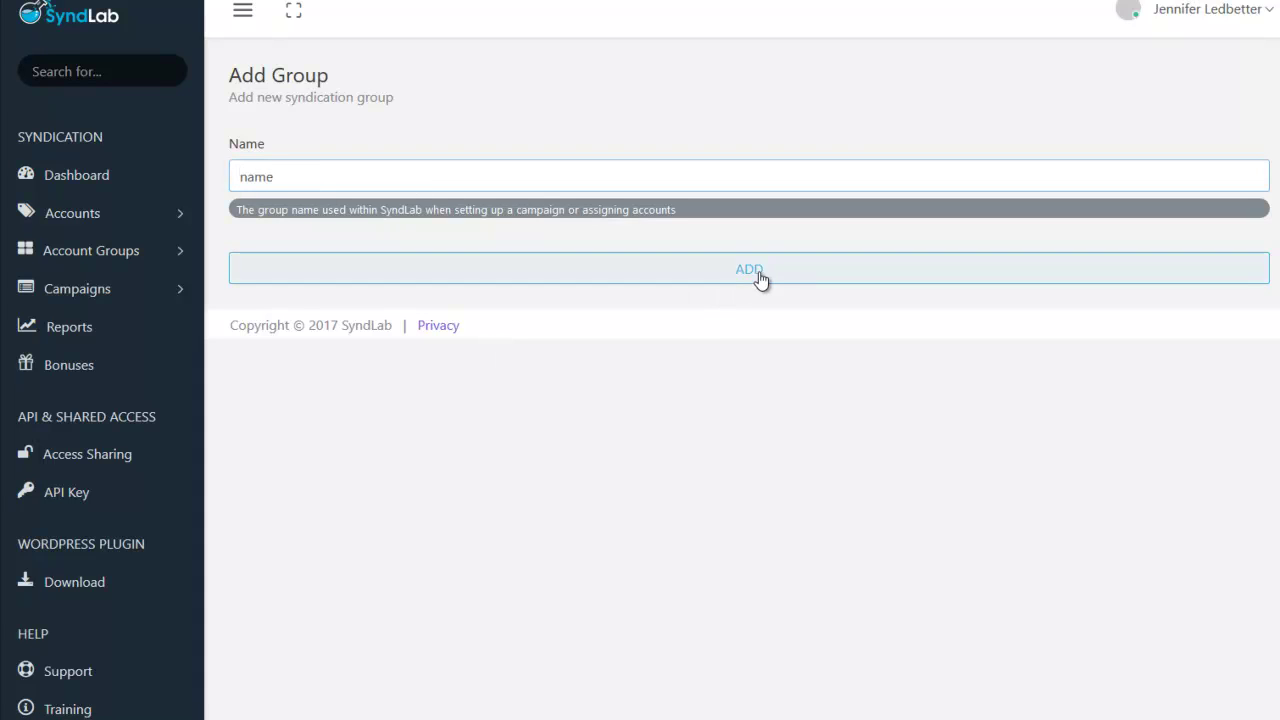
pyautogui.click(760, 279)
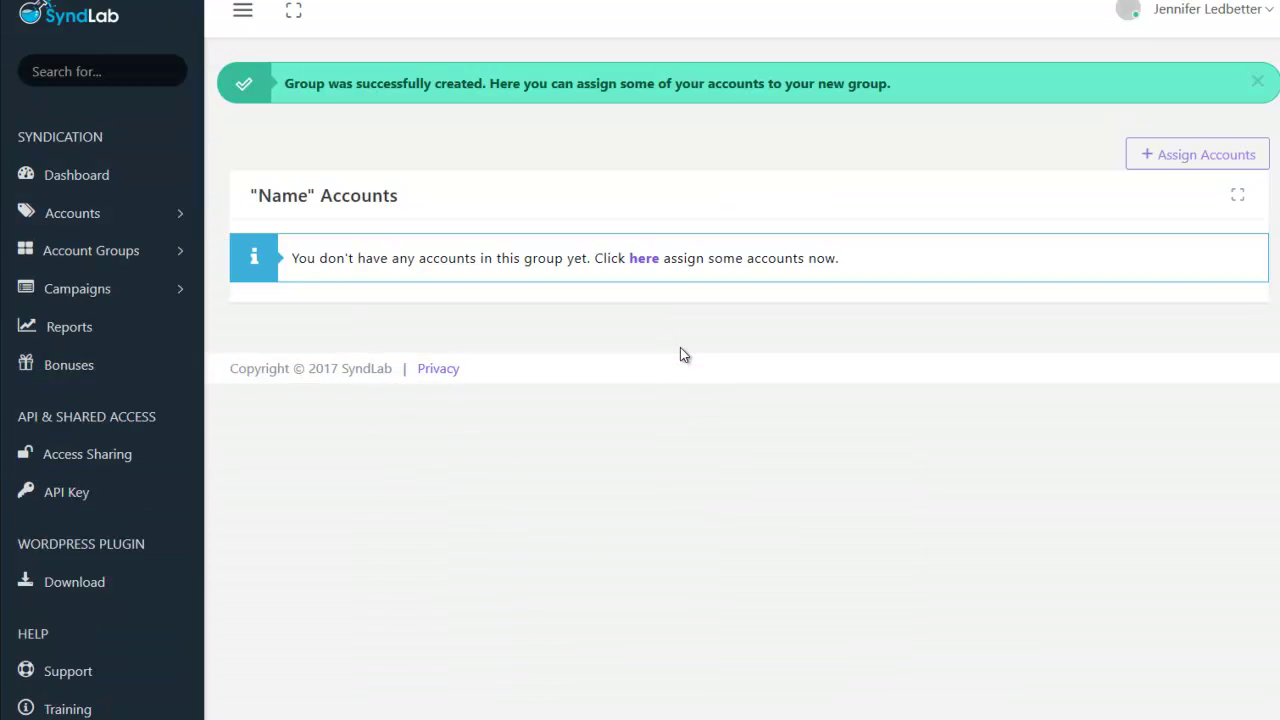
# - Look through the accounts available for assignment to the new group, and close the selection without assigning any
pyautogui.click(642, 262)
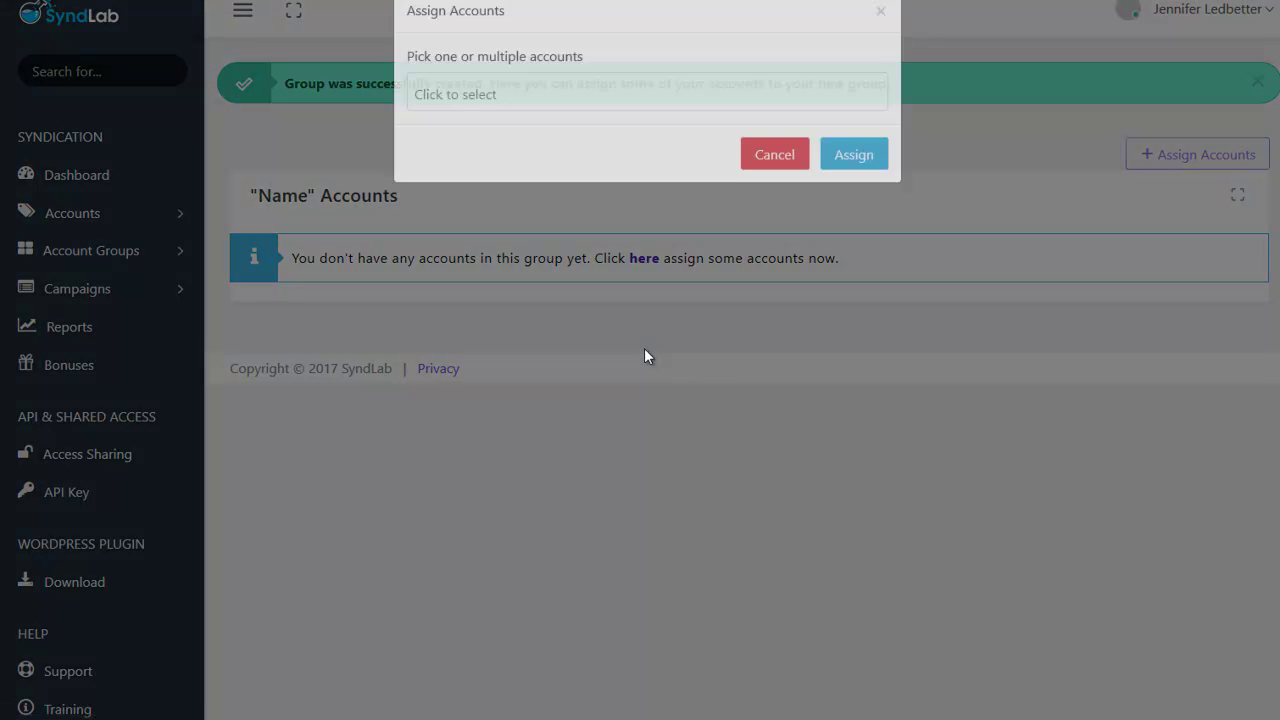
pyautogui.click(583, 120)
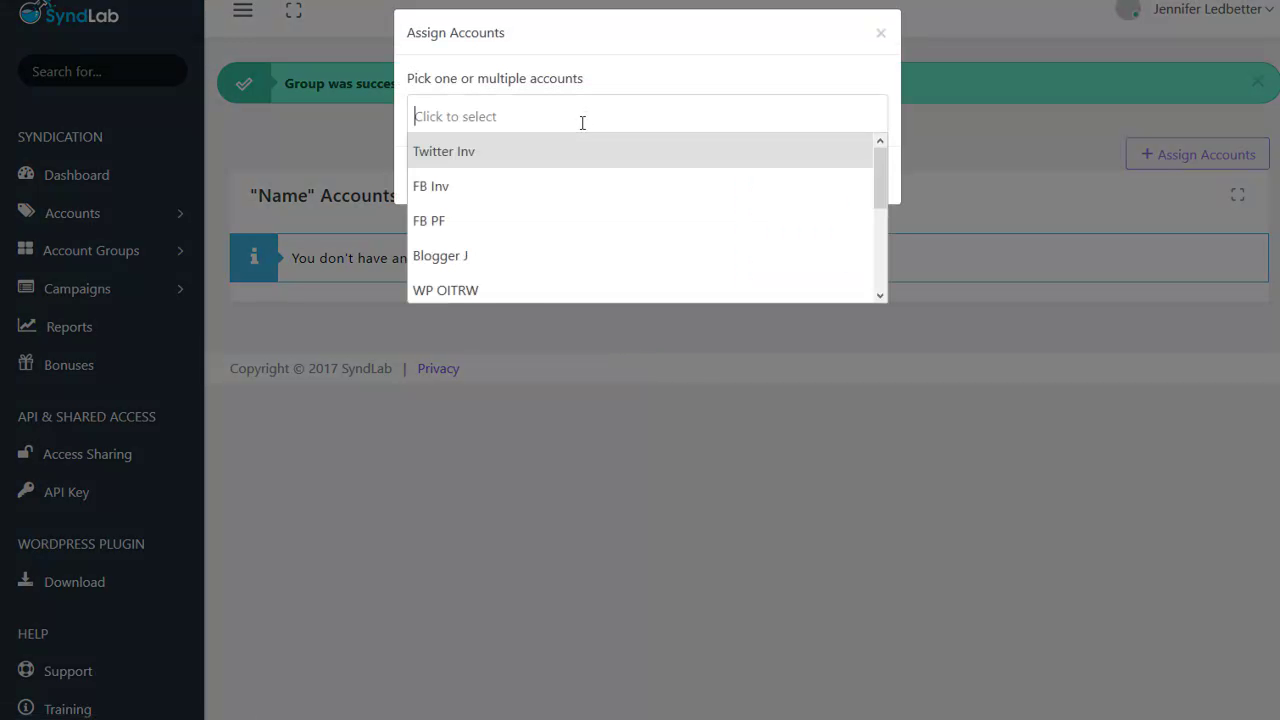
pyautogui.scroll(-2, 578, 204)
pyautogui.scroll(-1, 578, 204)
pyautogui.scroll(3, 578, 204)
pyautogui.click(881, 37)
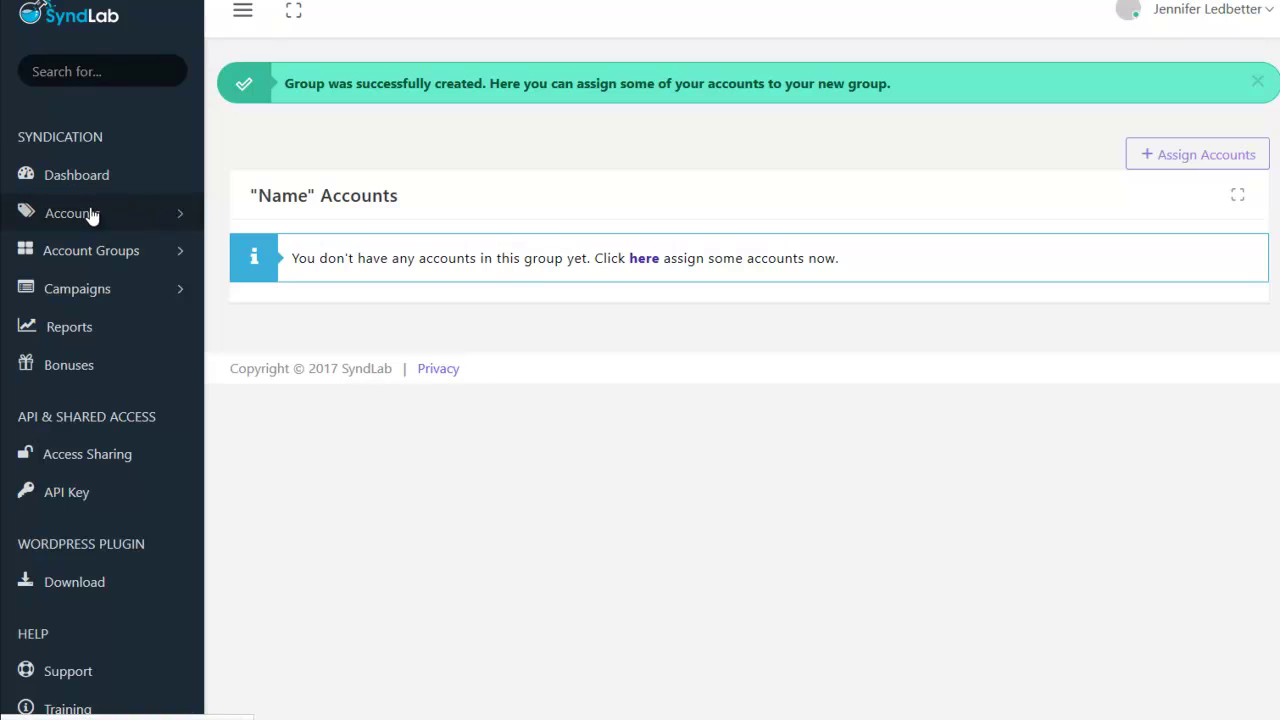
# - Start a new regular syndication campaign and name it "Dog Training Post"
pyautogui.click(87, 298)
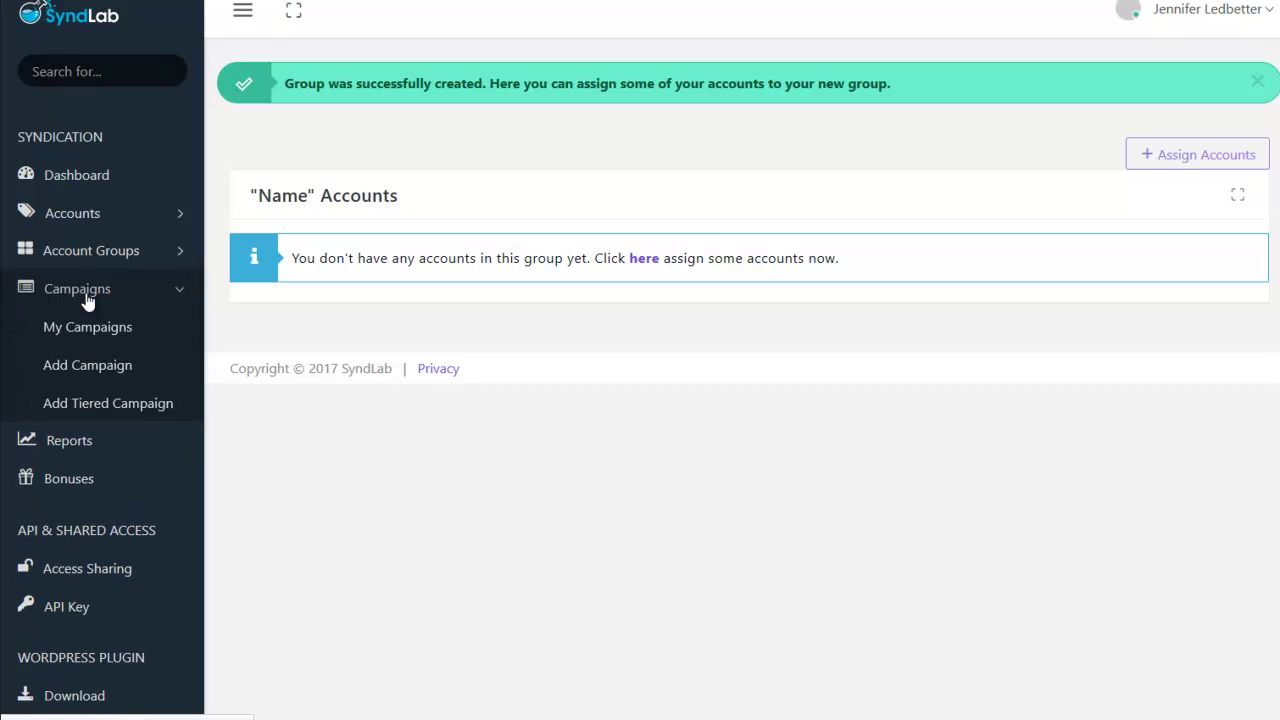
pyautogui.click(87, 366)
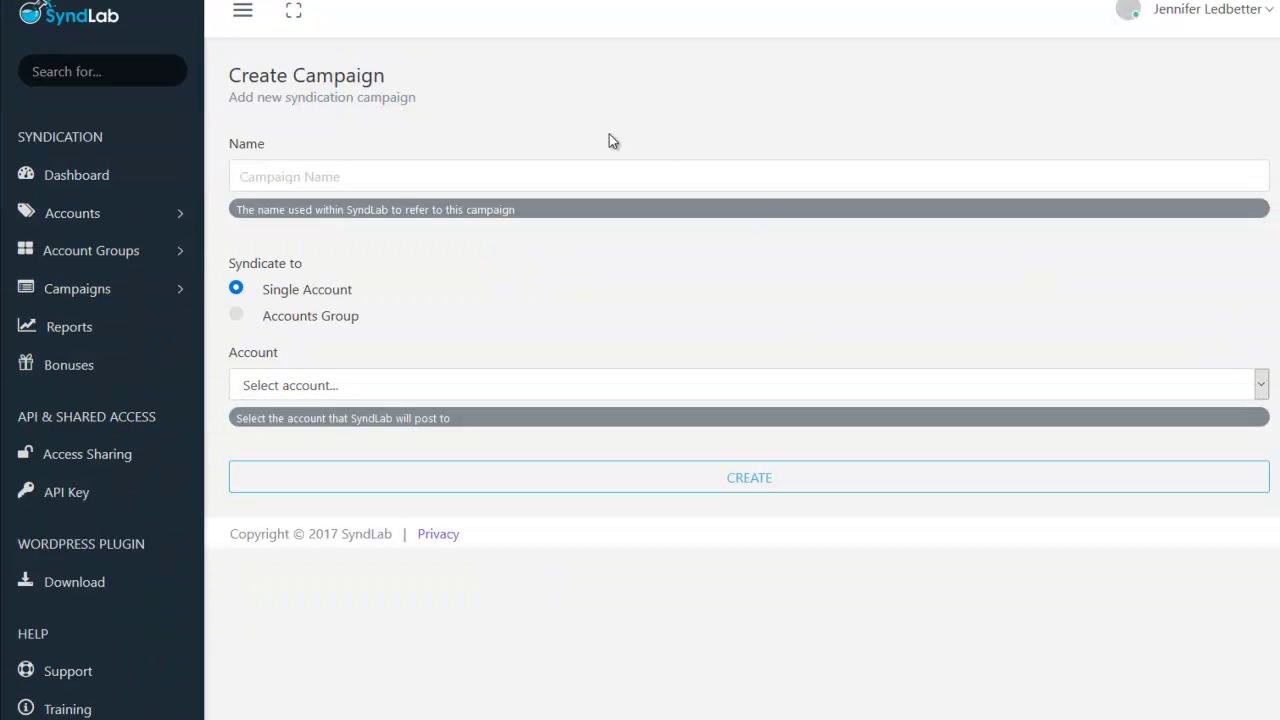
pyautogui.click(466, 172)
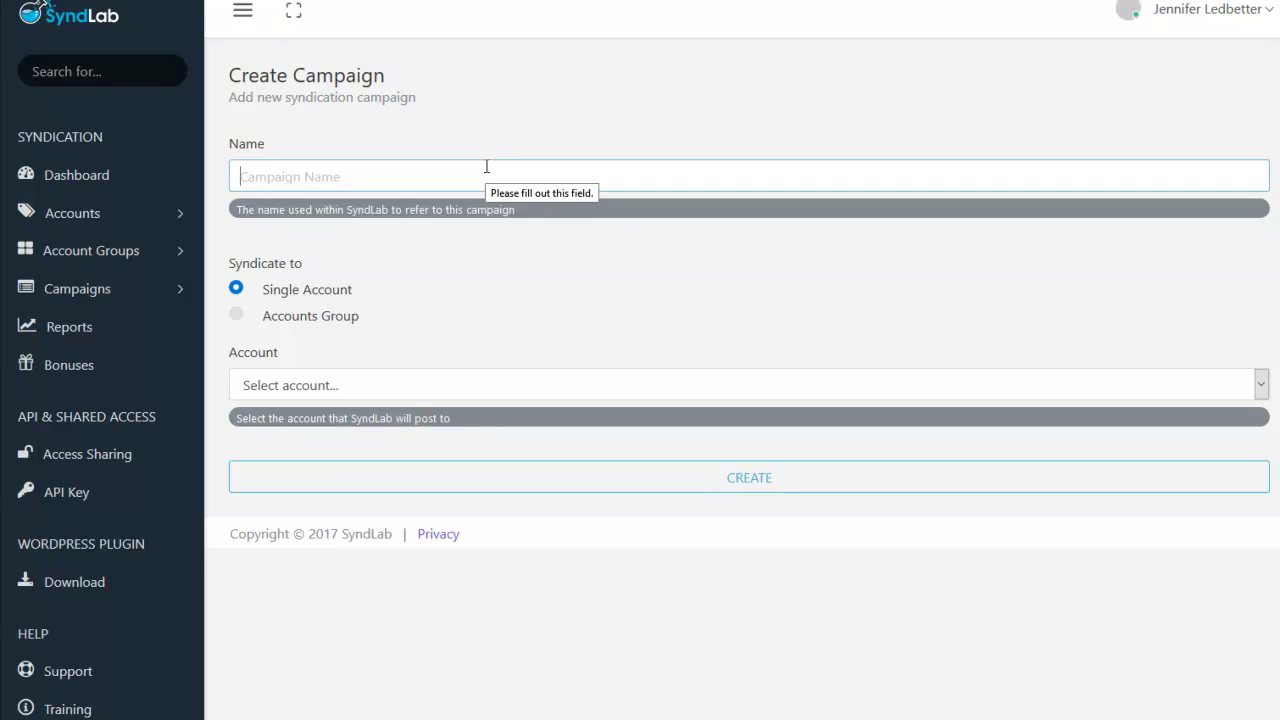
pyautogui.write('Dog Training Post')
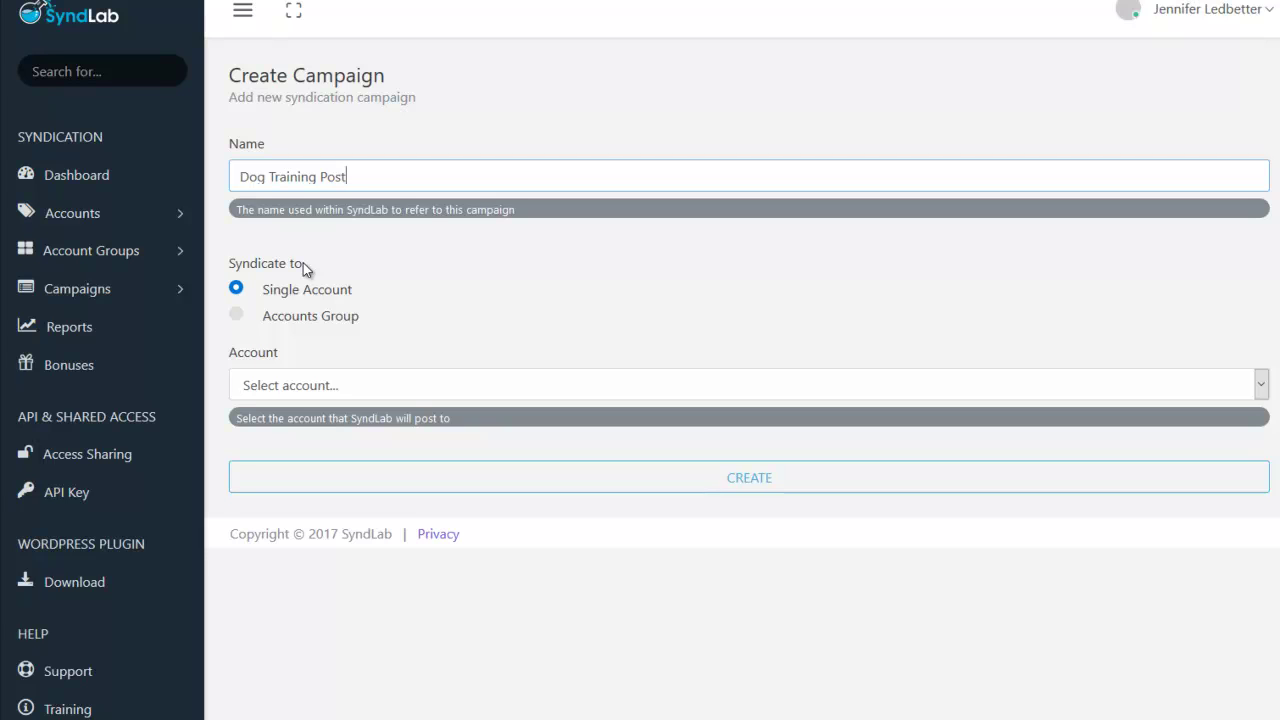
# - Check the single-account choices, set the campaign to syndicate to the InvAll accounts group, and inspect the dripping options
pyautogui.click(449, 391)
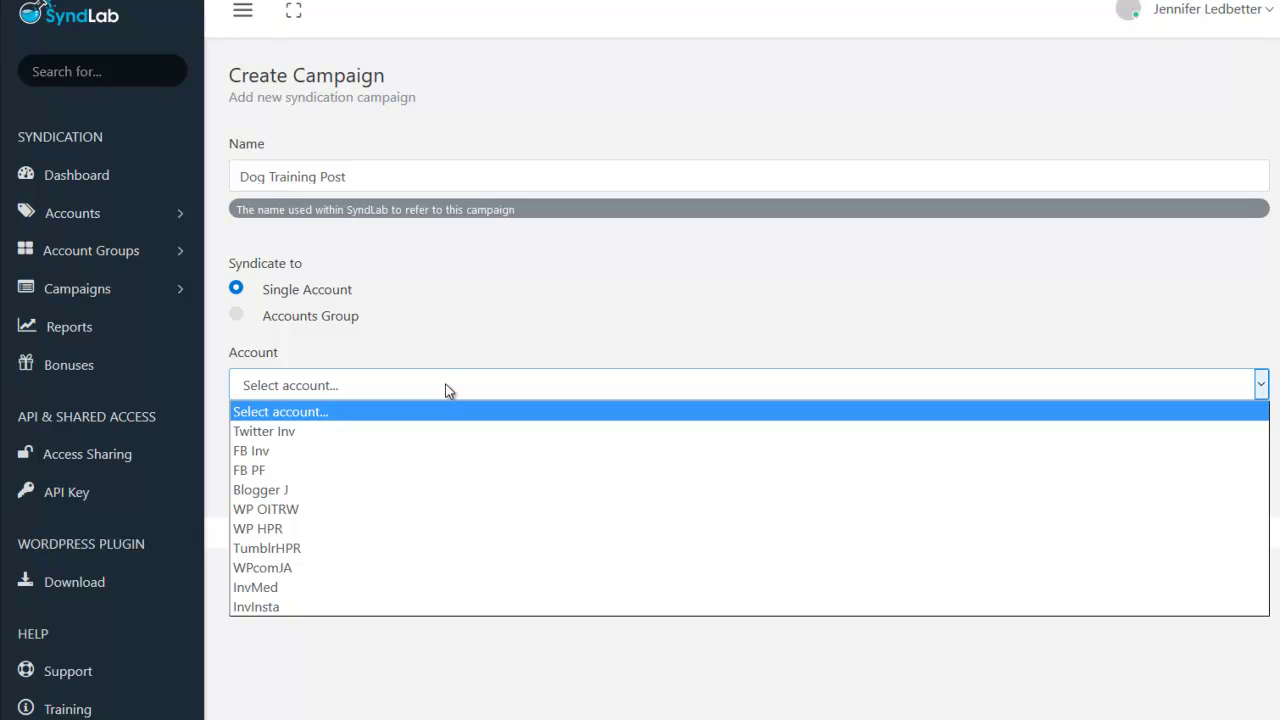
pyautogui.click(466, 322)
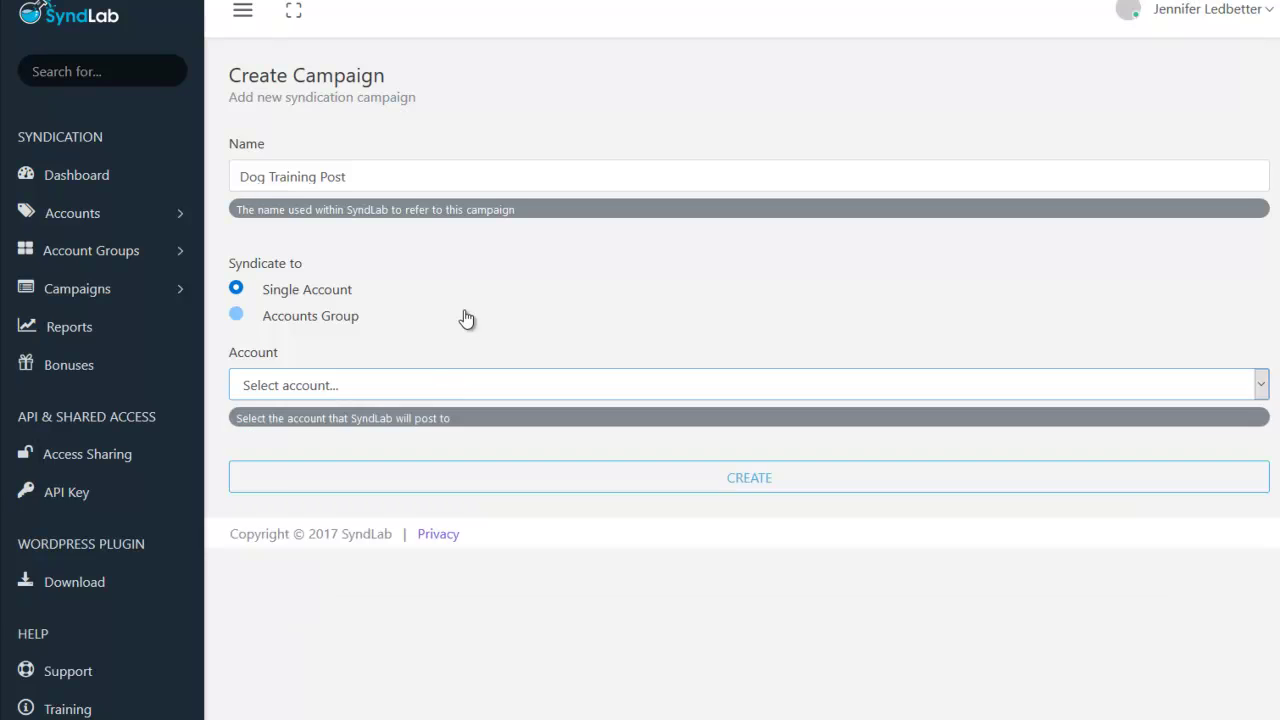
pyautogui.click(236, 316)
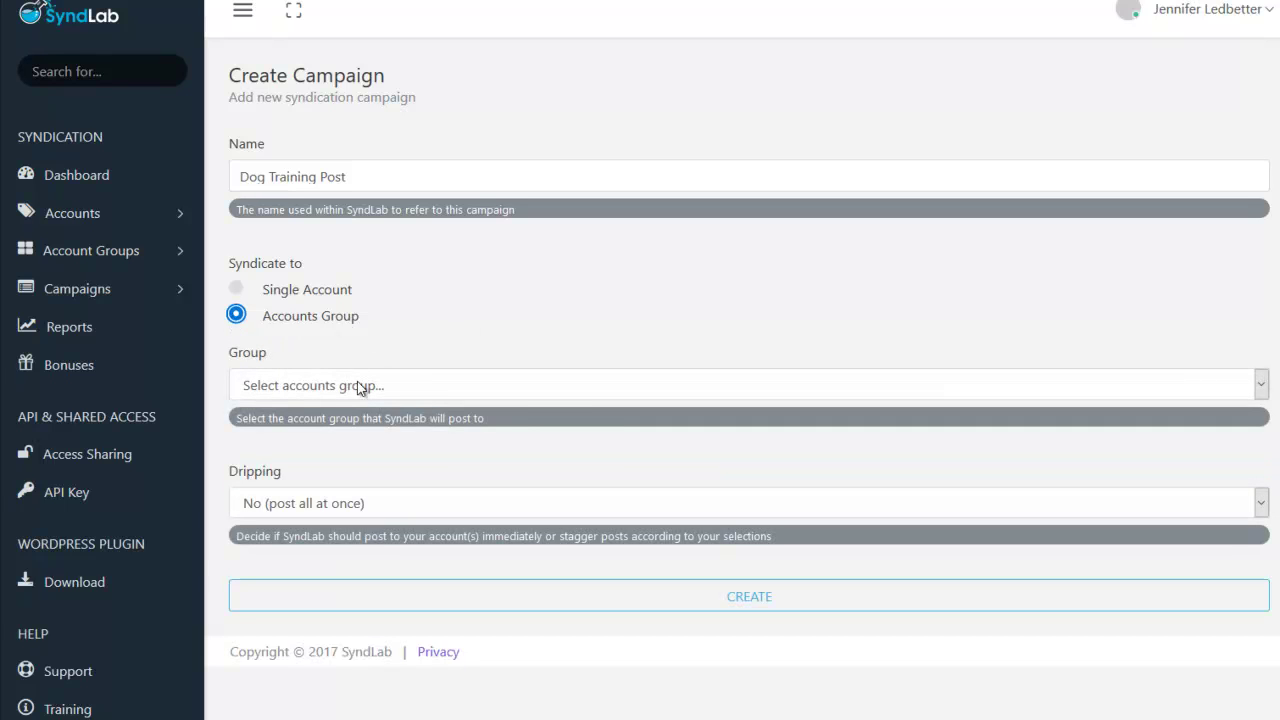
pyautogui.click(383, 389)
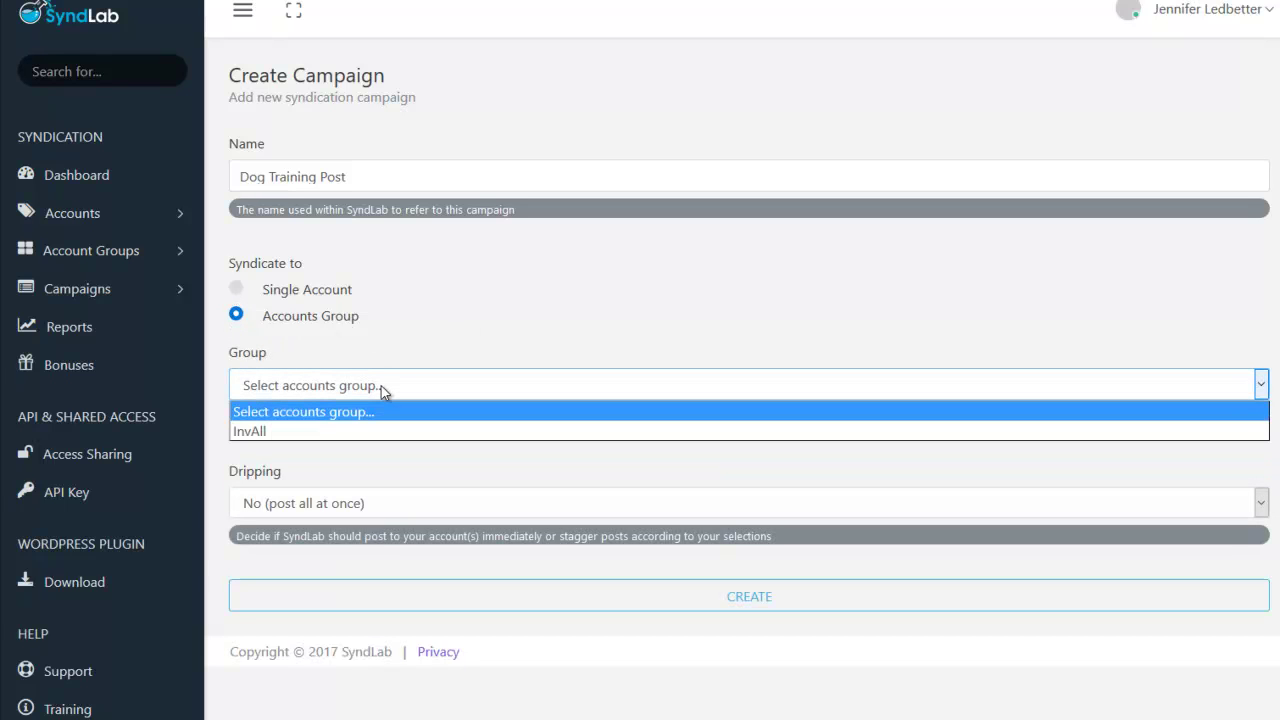
pyautogui.click(286, 432)
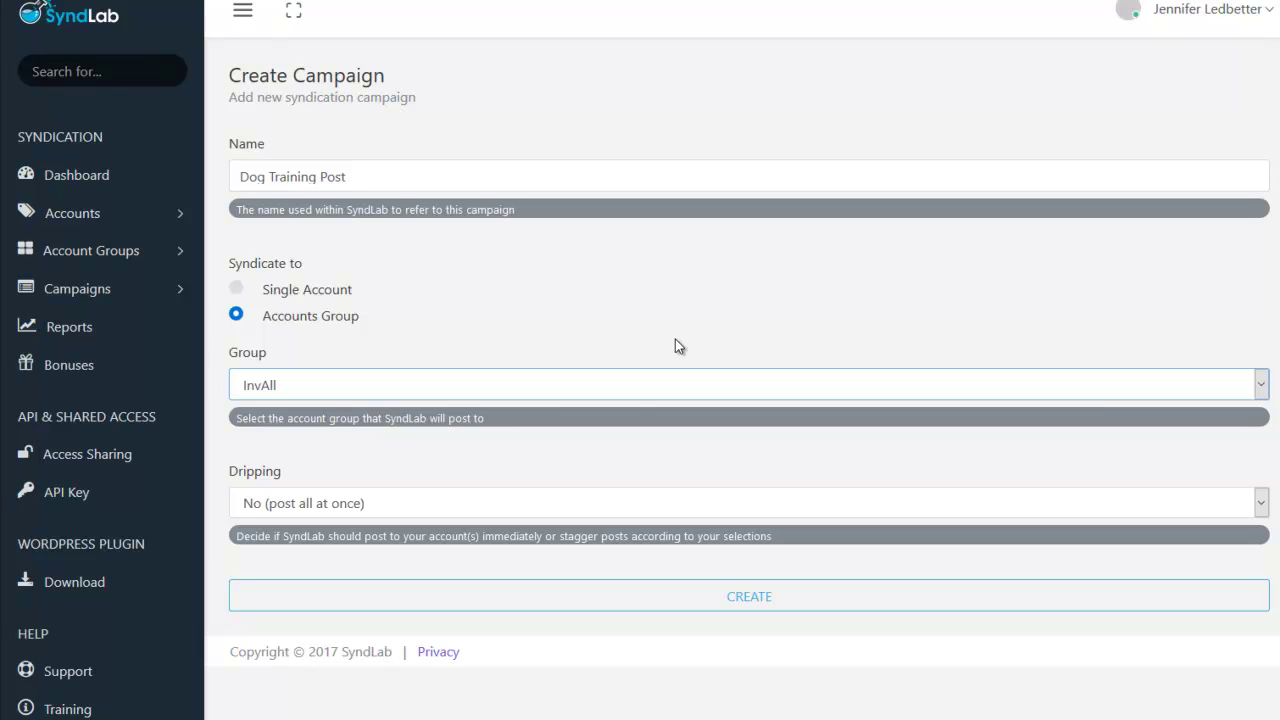
pyautogui.click(441, 503)
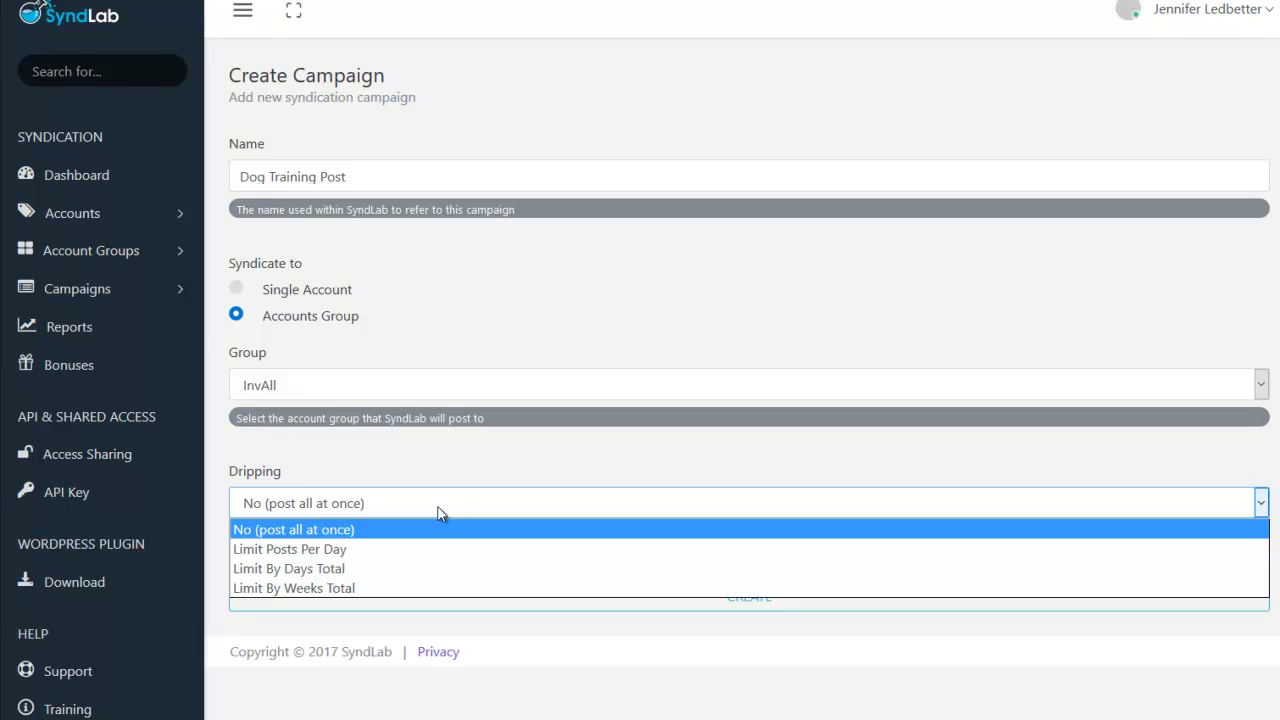
pyautogui.click(483, 470)
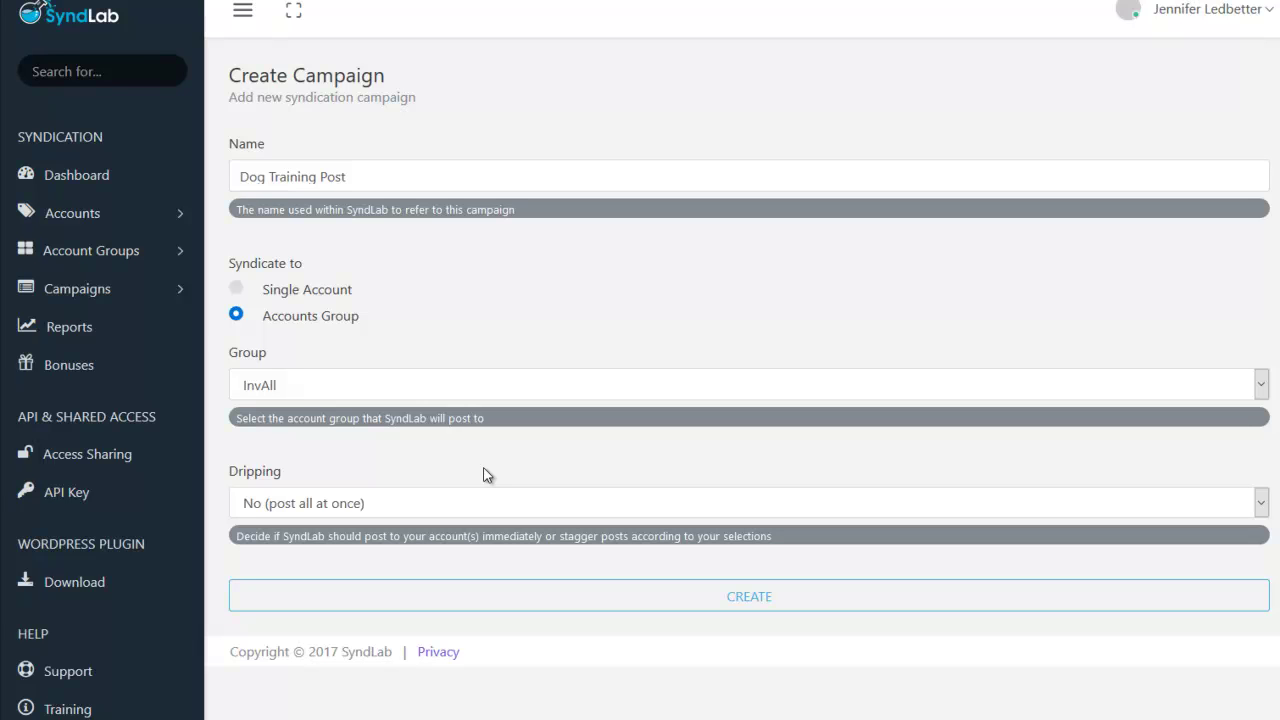
# - Rename the campaign "Demo", keep the InvAll group as its target, create it and dismiss the notice
pyautogui.moveTo(360, 176); pyautogui.dragTo(232, 182)
pyautogui.write('Demo')
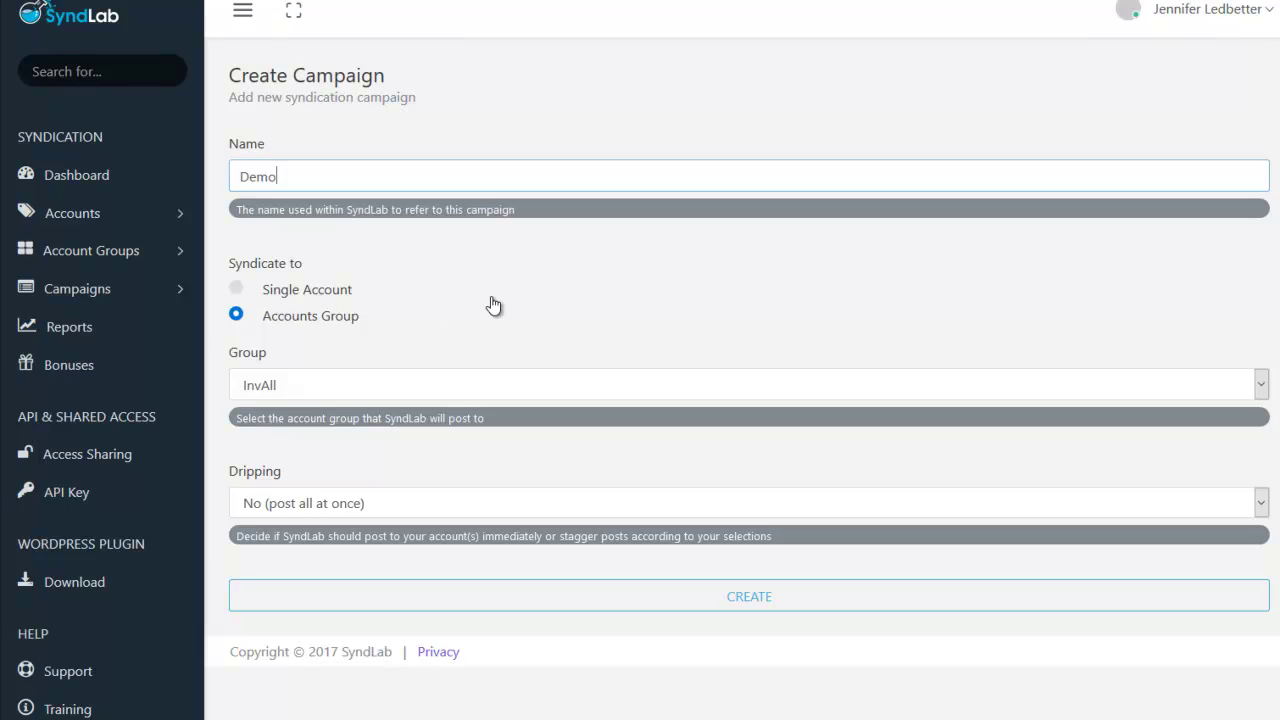
pyautogui.click(330, 290)
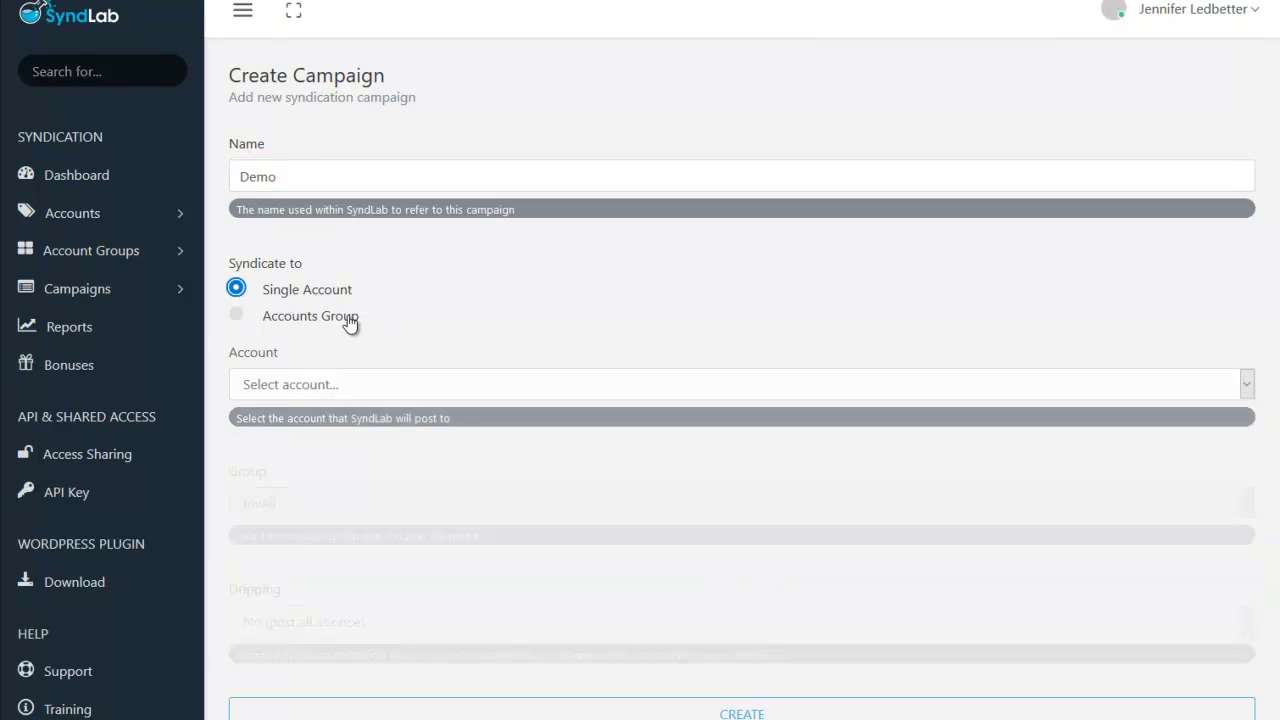
pyautogui.click(571, 347)
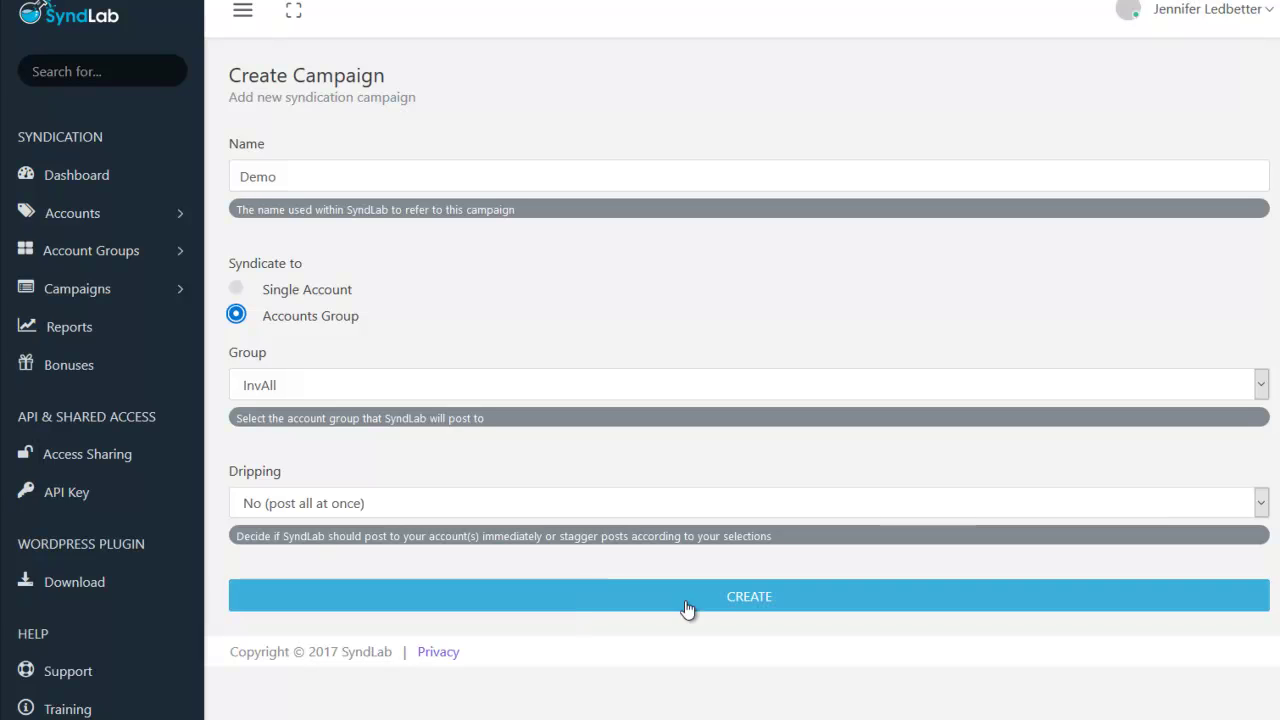
pyautogui.click(737, 603)
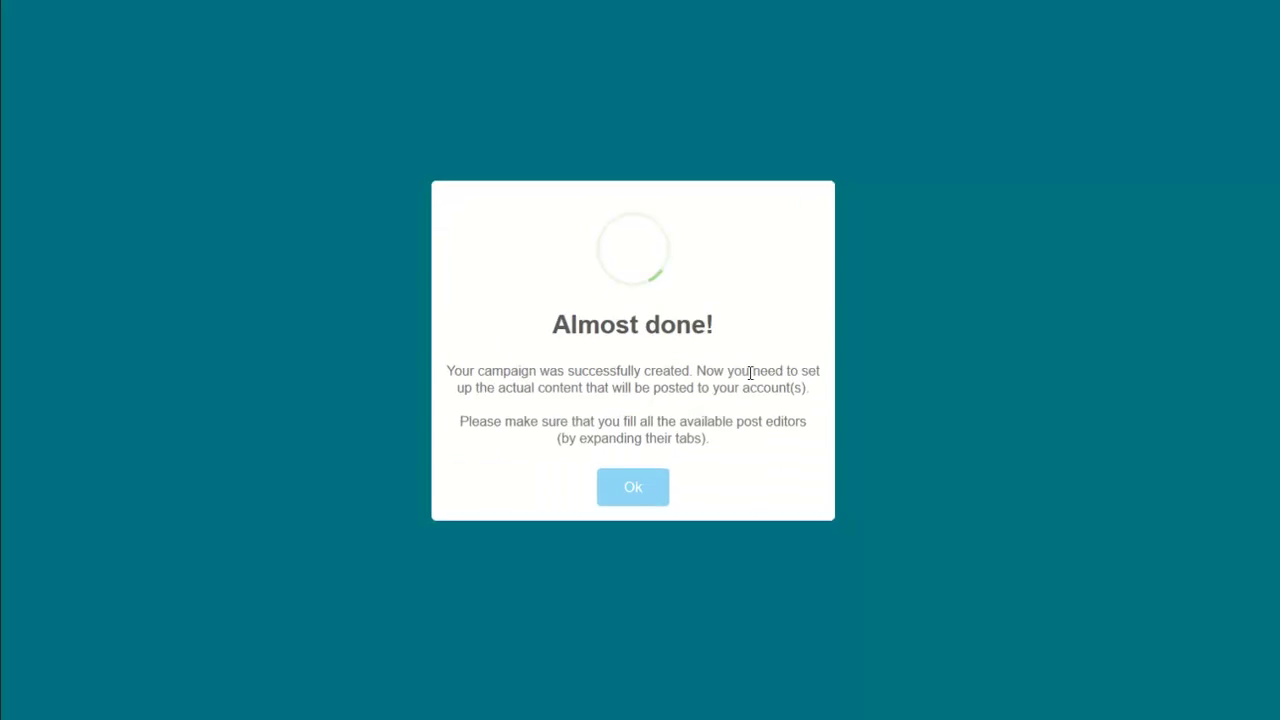
pyautogui.click(631, 490)
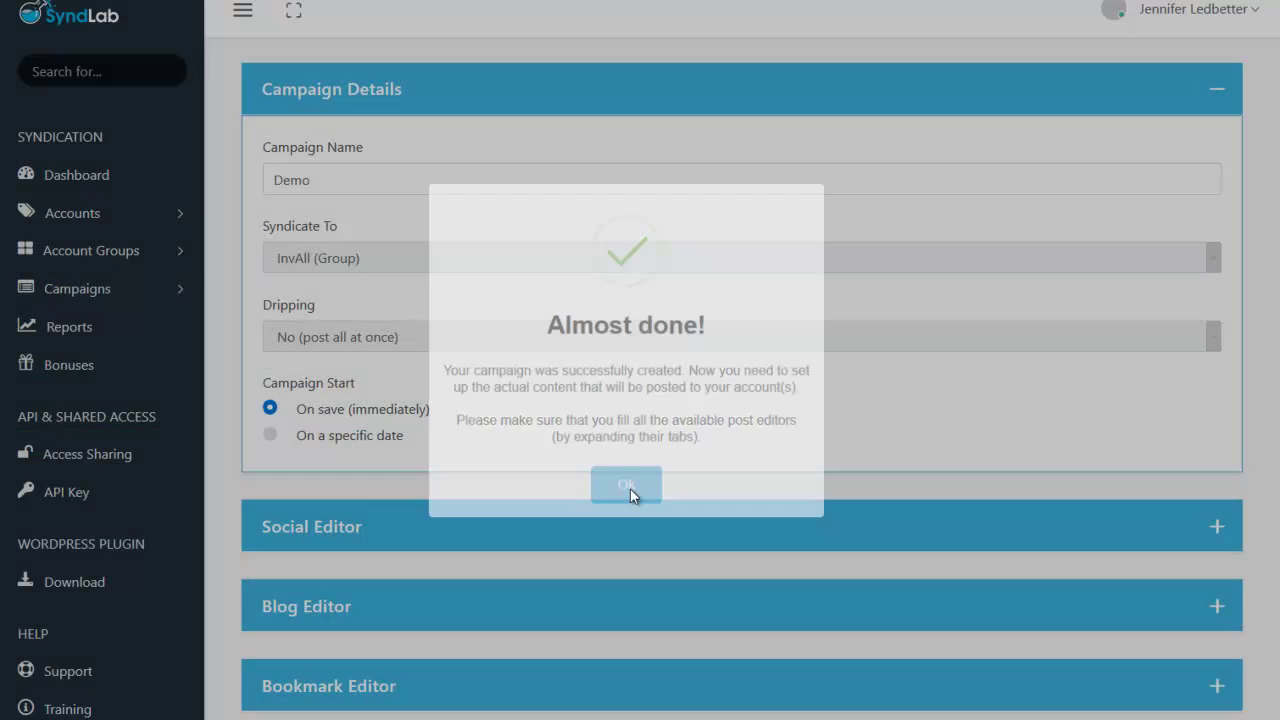
# - Review the Demo campaign's details and available post editors, and expand the Social Editor
pyautogui.scroll(-2, 803, 297)
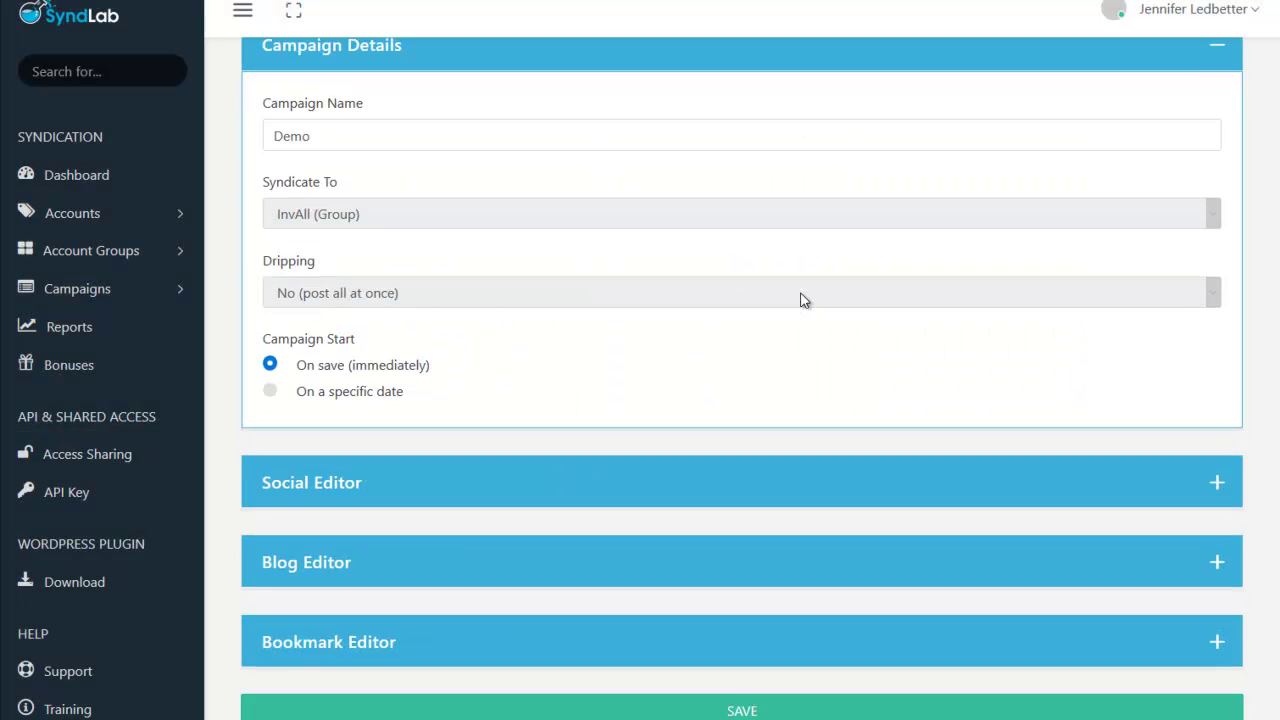
pyautogui.scroll(2, 617, 197)
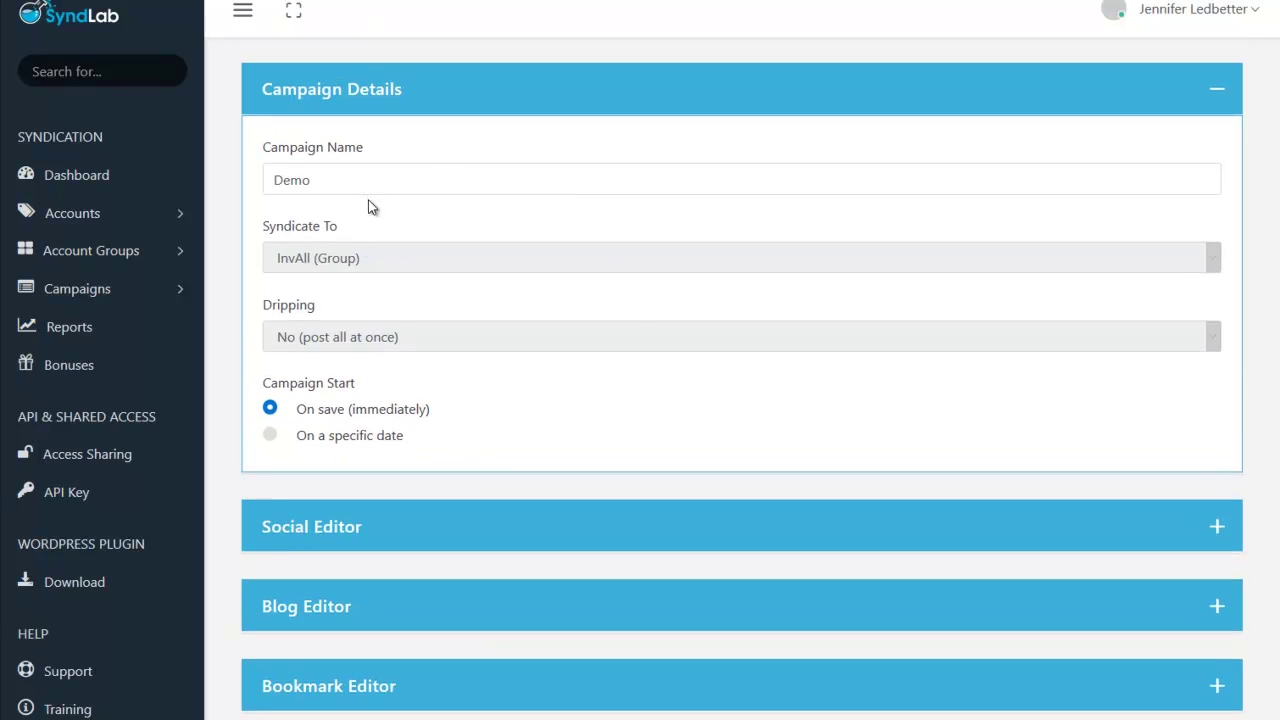
pyautogui.scroll(-2, 642, 341)
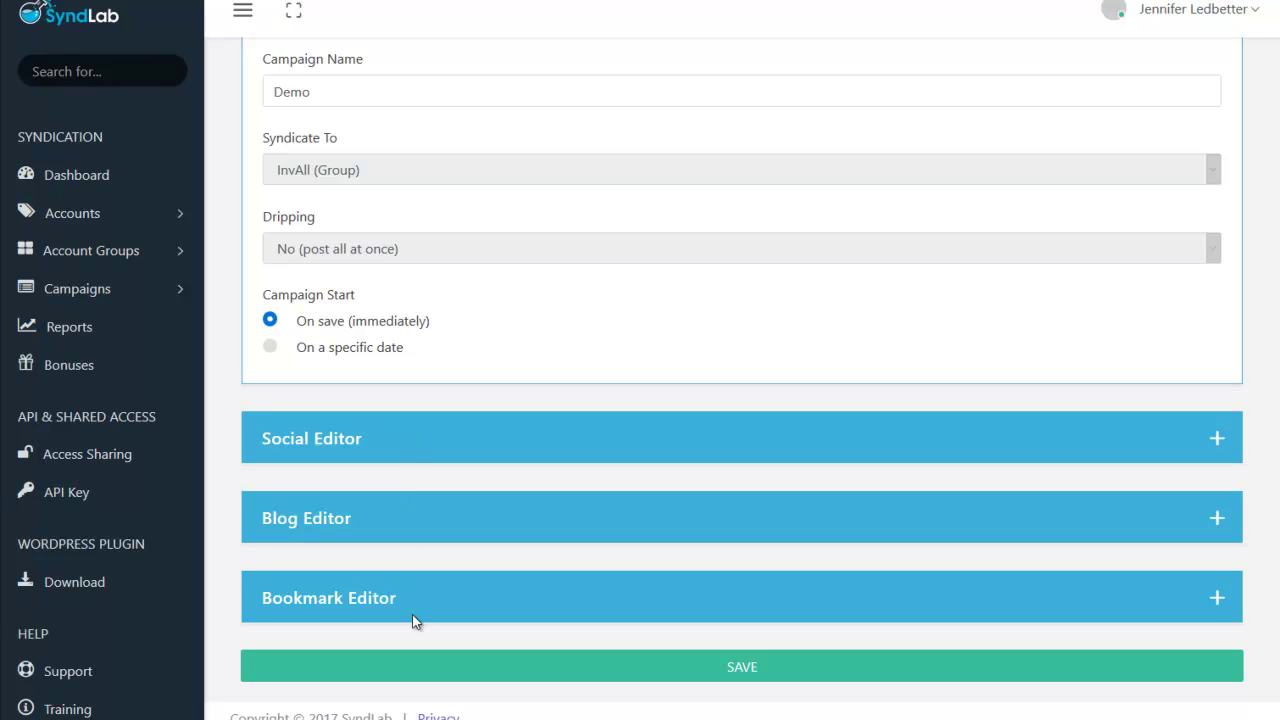
pyautogui.click(1220, 437)
pyautogui.scroll(-2, 960, 448)
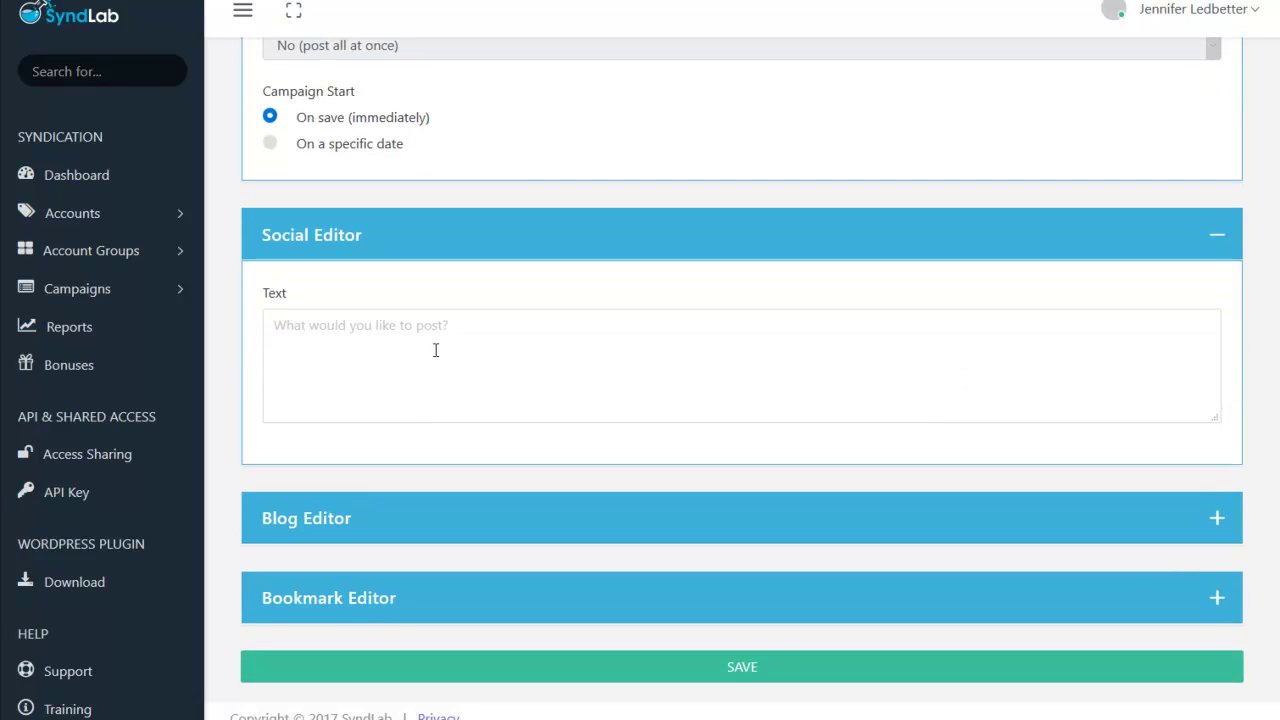
pyautogui.click(359, 330)
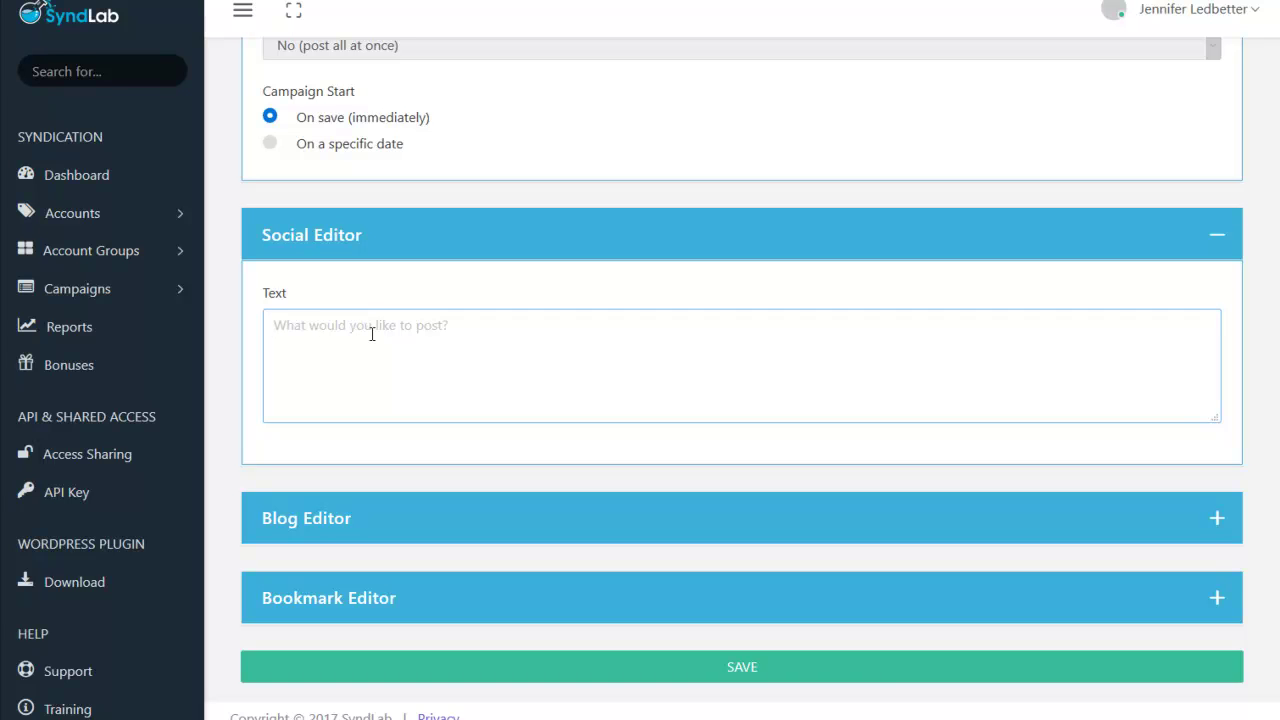
pyautogui.write('Check this out: http://www.PotPieGirl.com')
pyautogui.moveTo(560, 323); pyautogui.dragTo(369, 337)
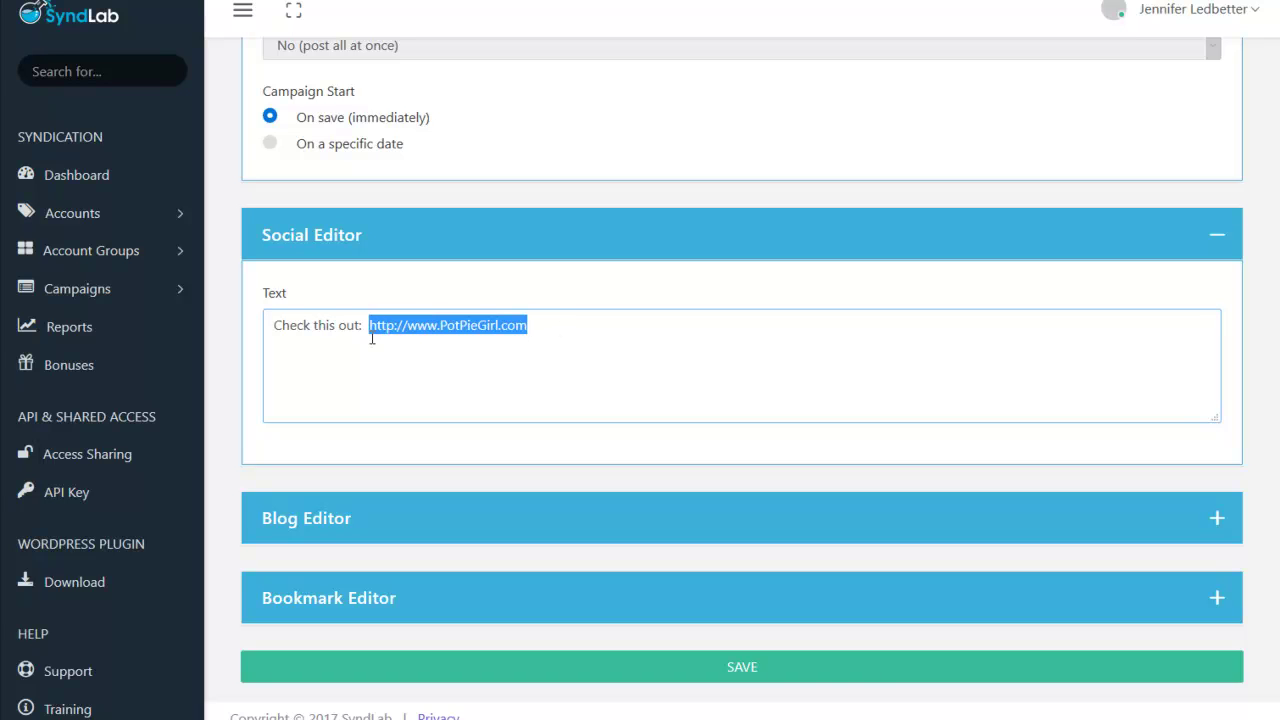
pyautogui.click(574, 339)
pyautogui.moveTo(566, 331); pyautogui.dragTo(270, 328)
pyautogui.press('BackSpace')
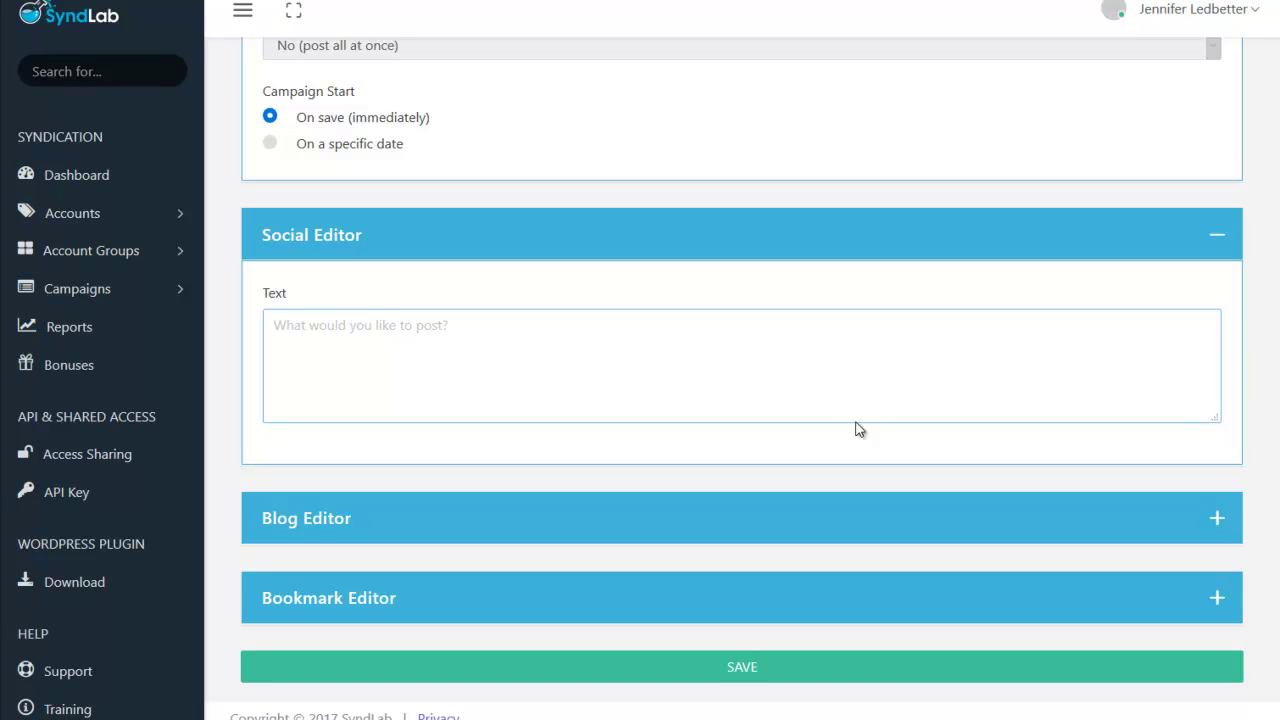
# - Expand the Blog Editor and examine its title, tags, content, embed code and featured image fields
pyautogui.click(1218, 520)
pyautogui.scroll(-2, 1250, 403)
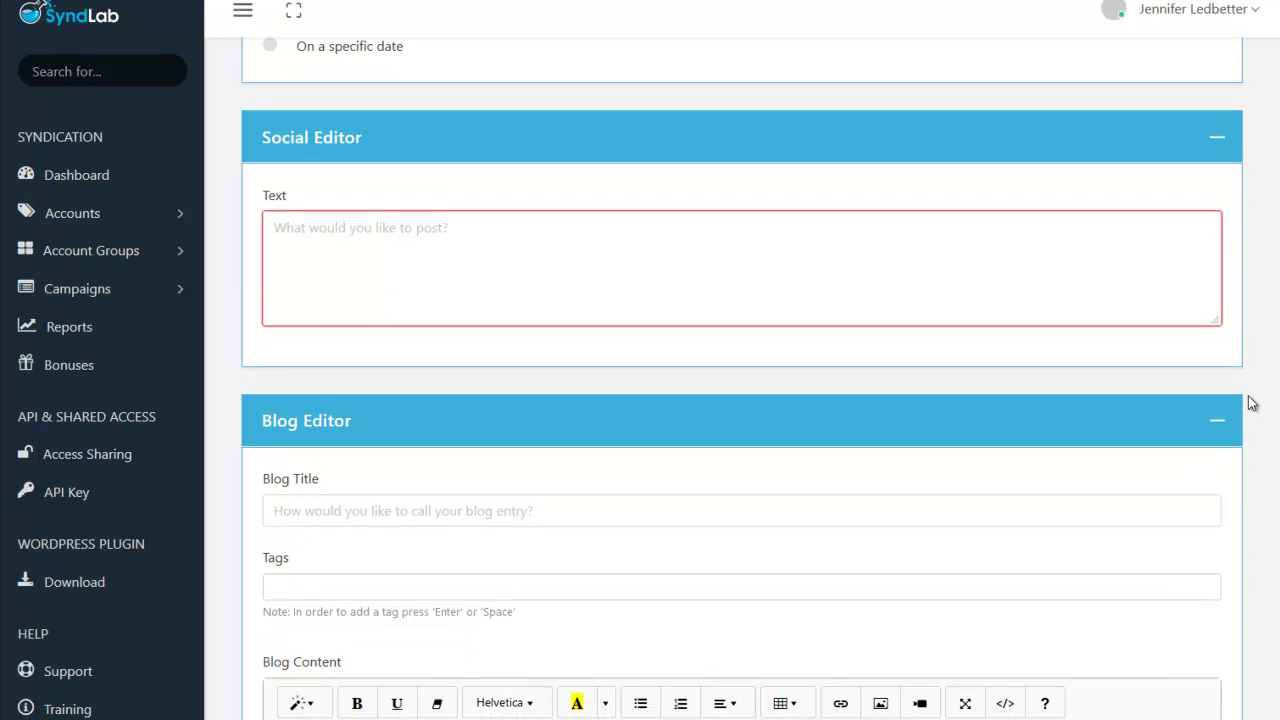
pyautogui.scroll(1, 1250, 403)
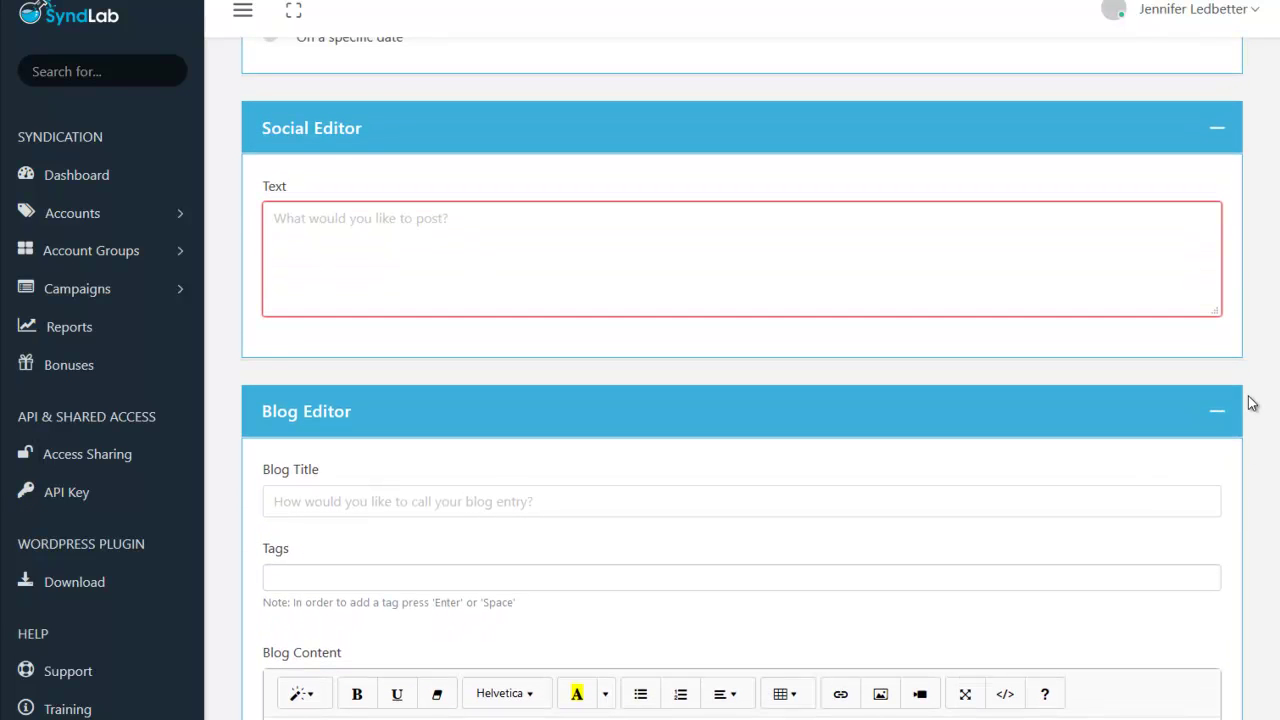
pyautogui.scroll(-3, 688, 286)
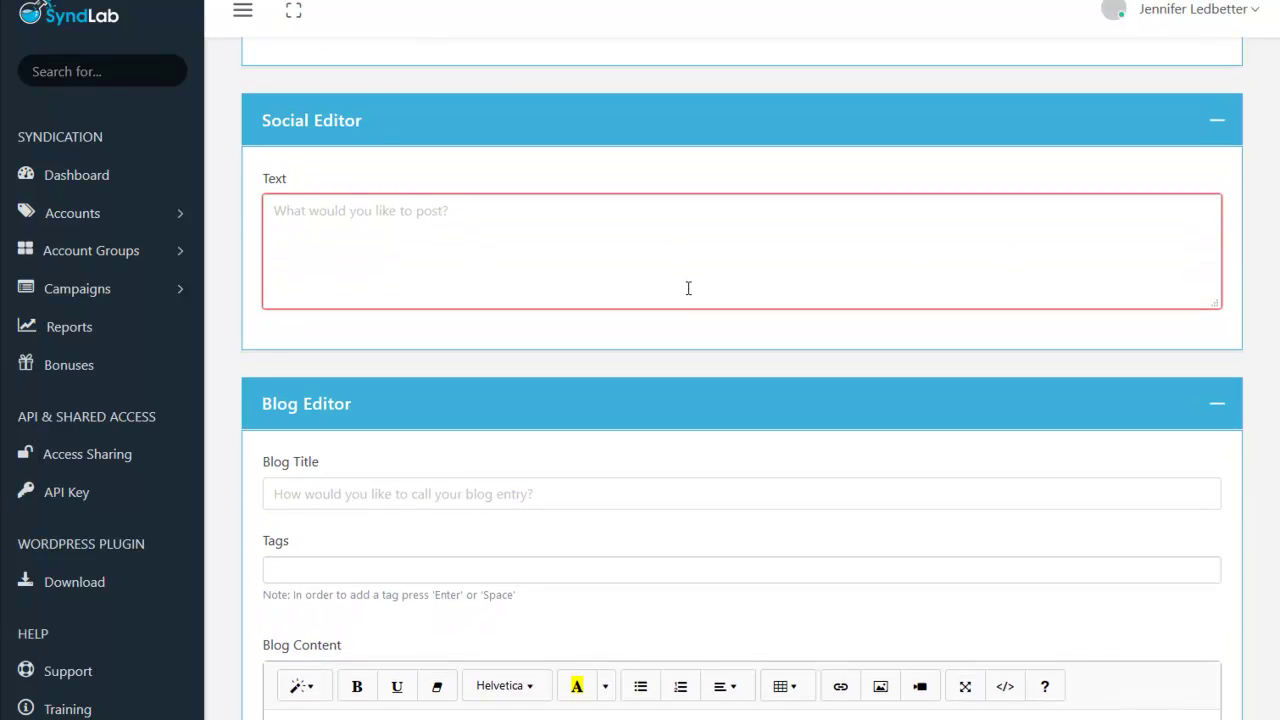
pyautogui.scroll(-1, 920, 491)
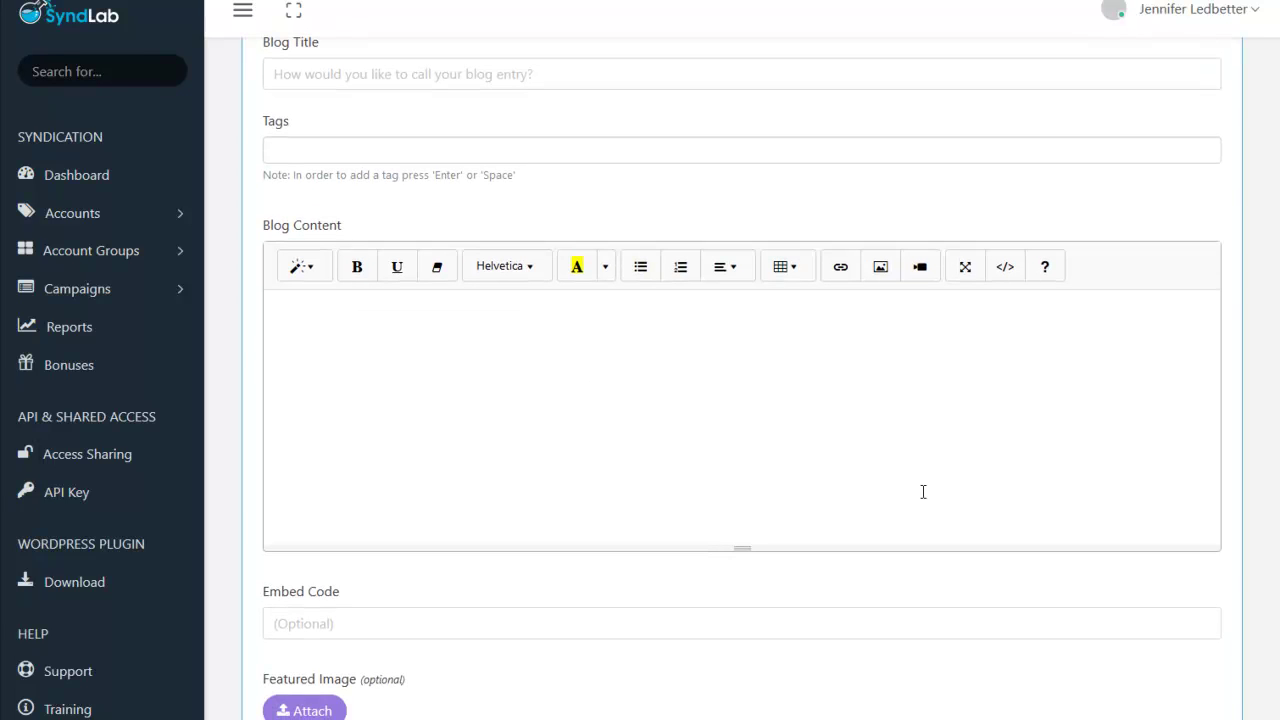
pyautogui.scroll(1, 735, 410)
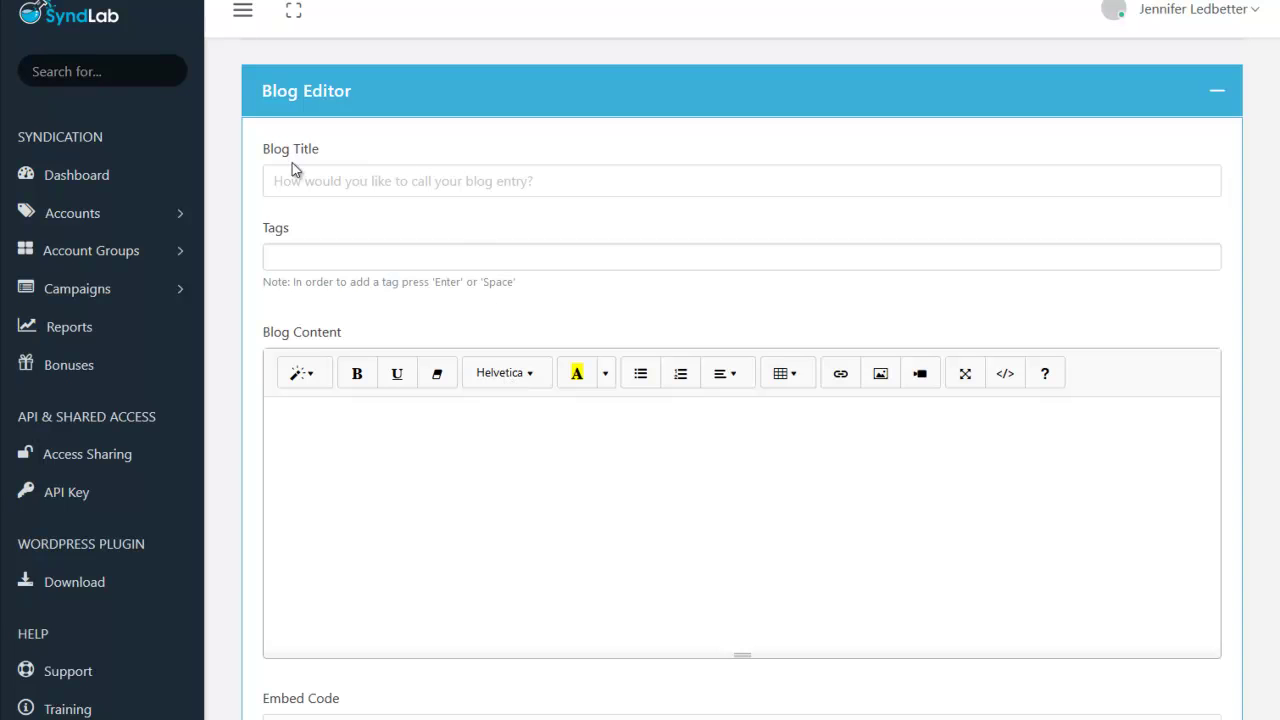
pyautogui.scroll(-1, 703, 448)
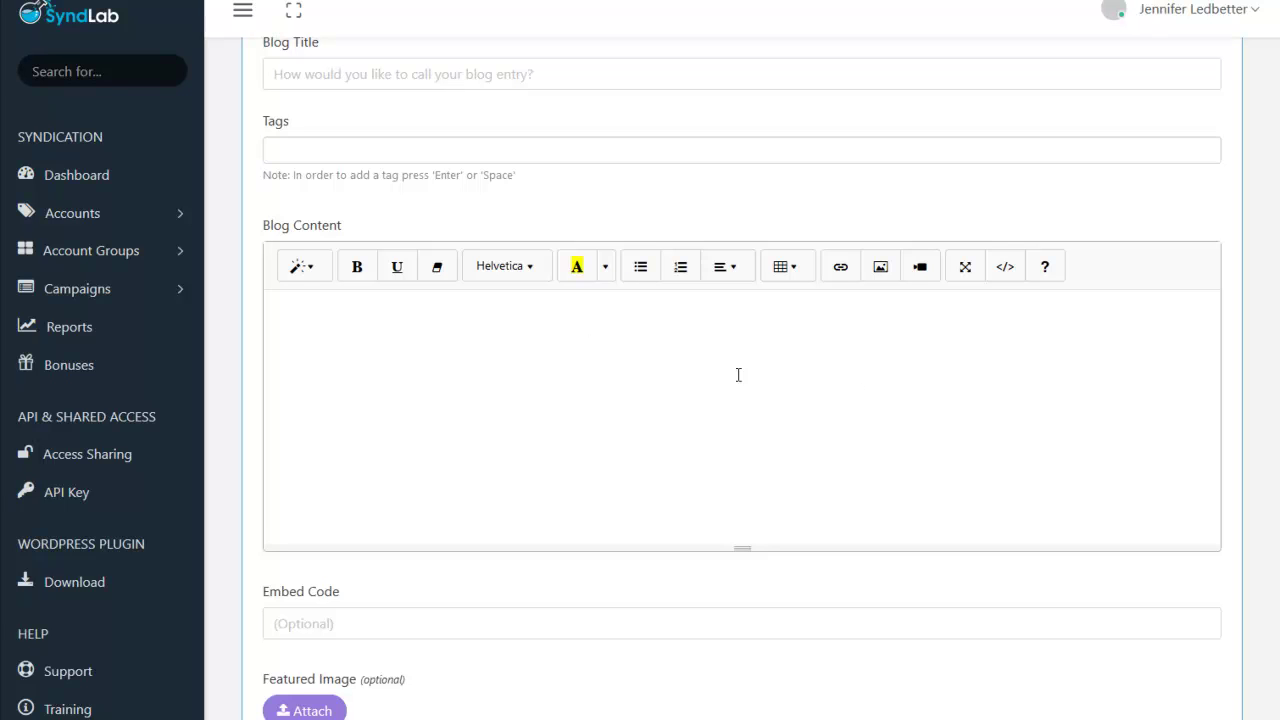
pyautogui.scroll(-2, 1264, 356)
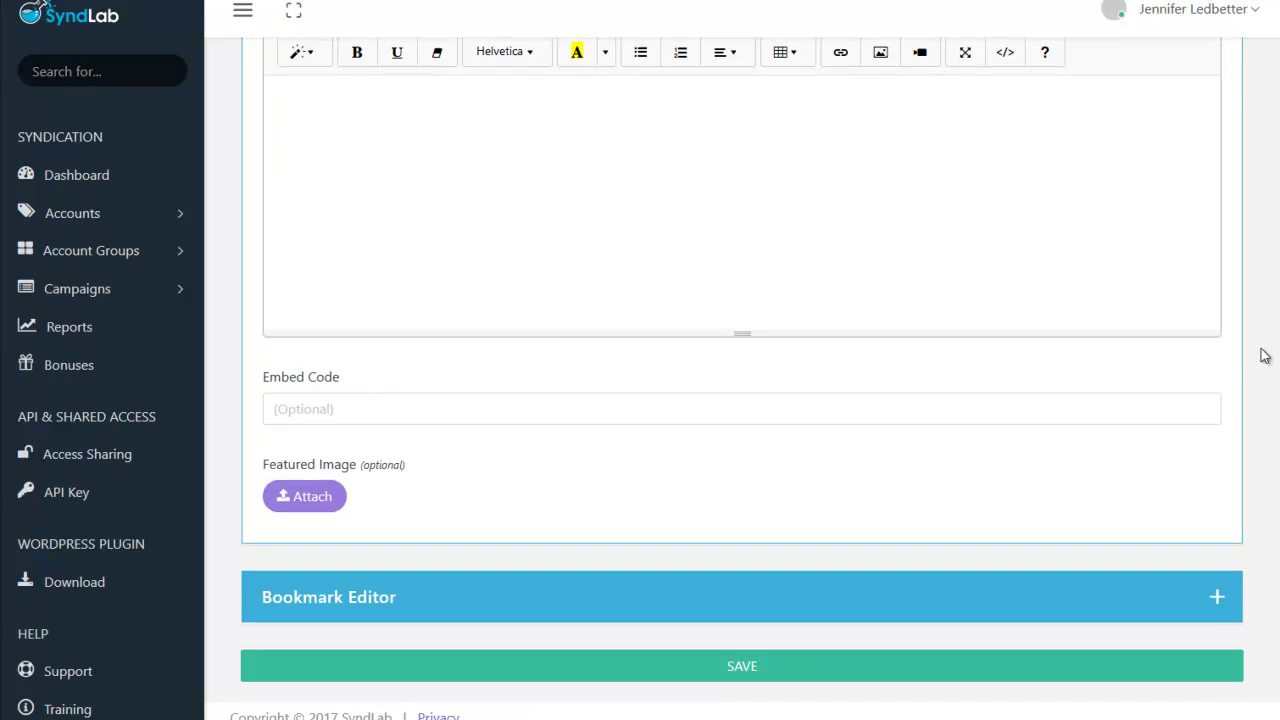
# - Expand the Bookmark Editor and examine its link title, link URL, tags, comment and featured image fields
pyautogui.click(1218, 600)
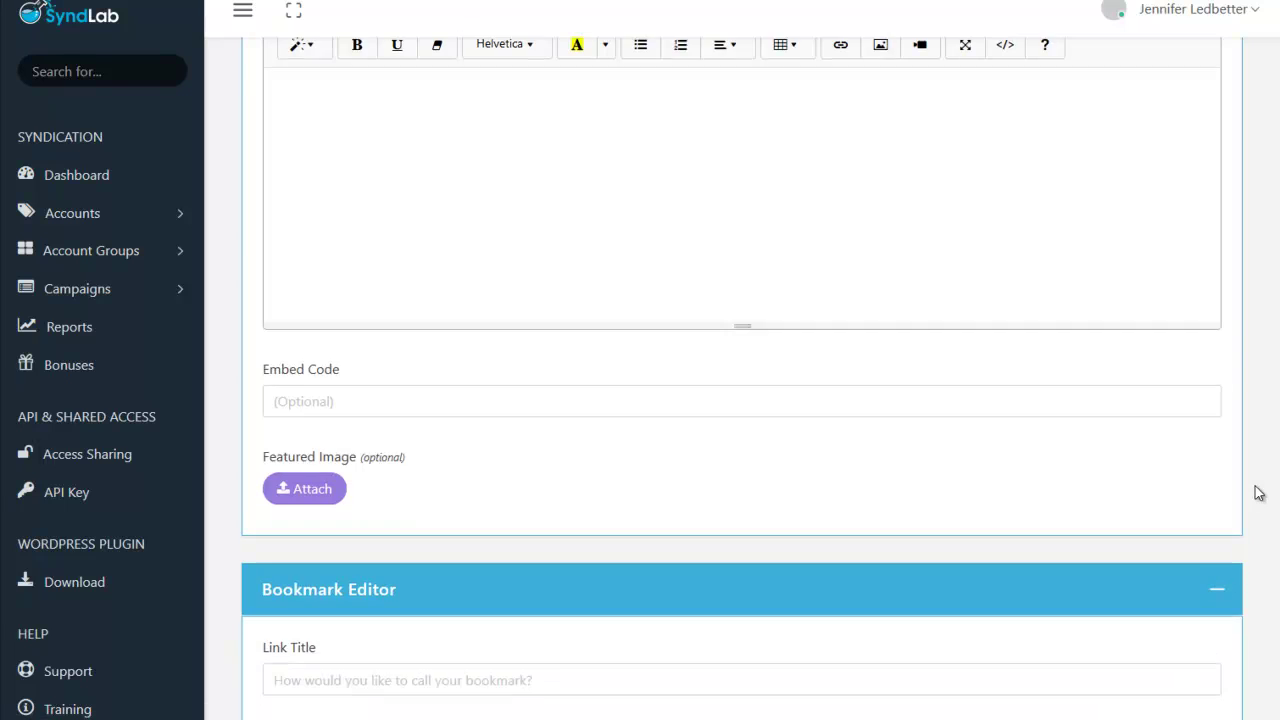
pyautogui.scroll(-3, 1256, 495)
pyautogui.scroll(-1, 1258, 493)
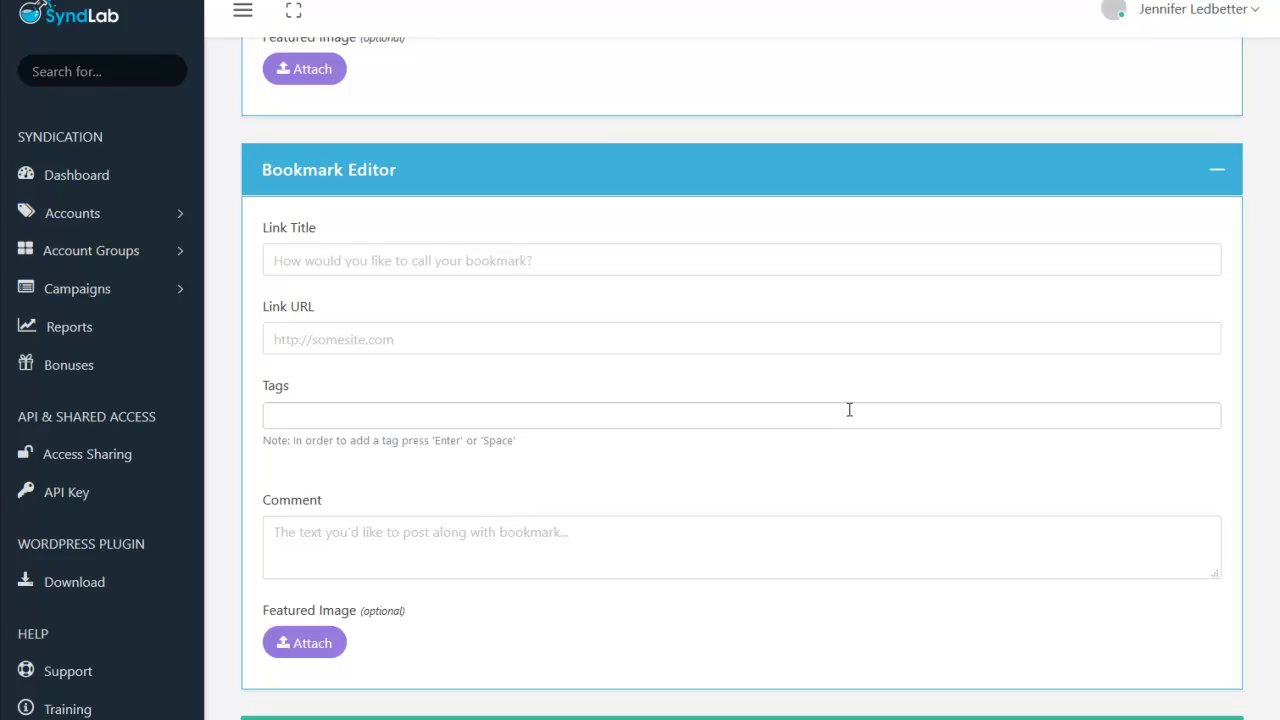
pyautogui.click(364, 264)
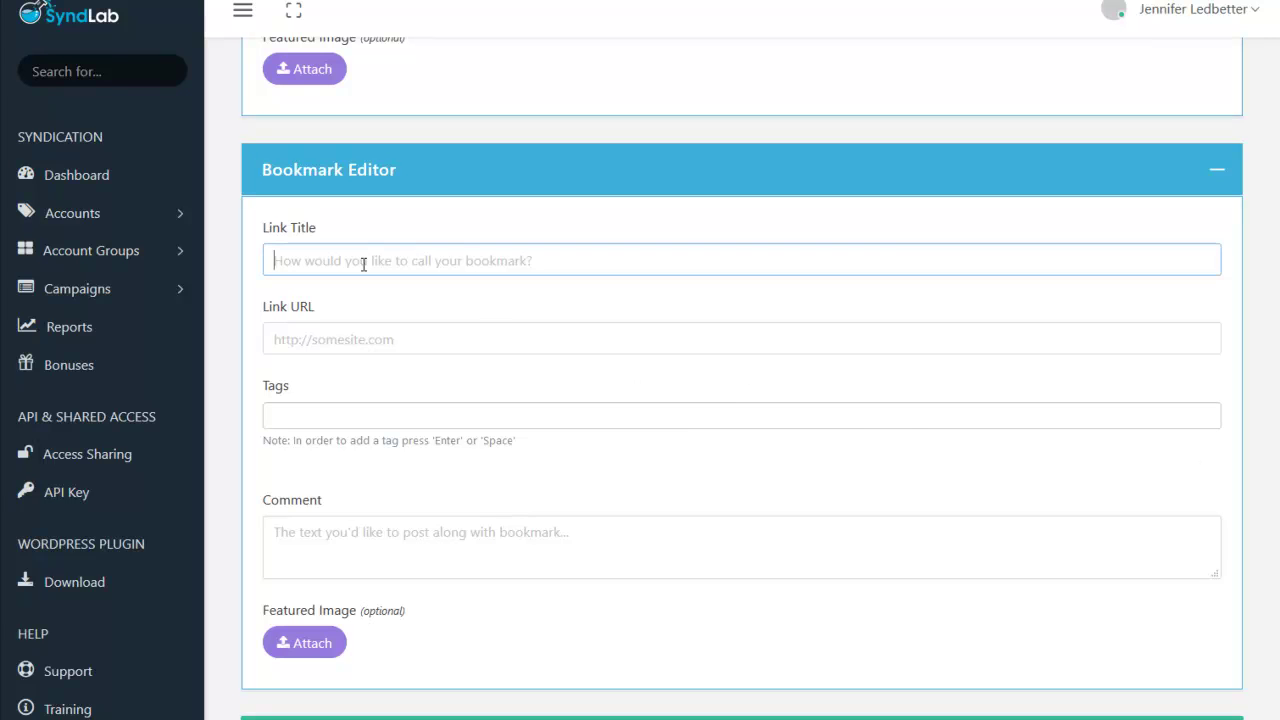
pyautogui.click(366, 339)
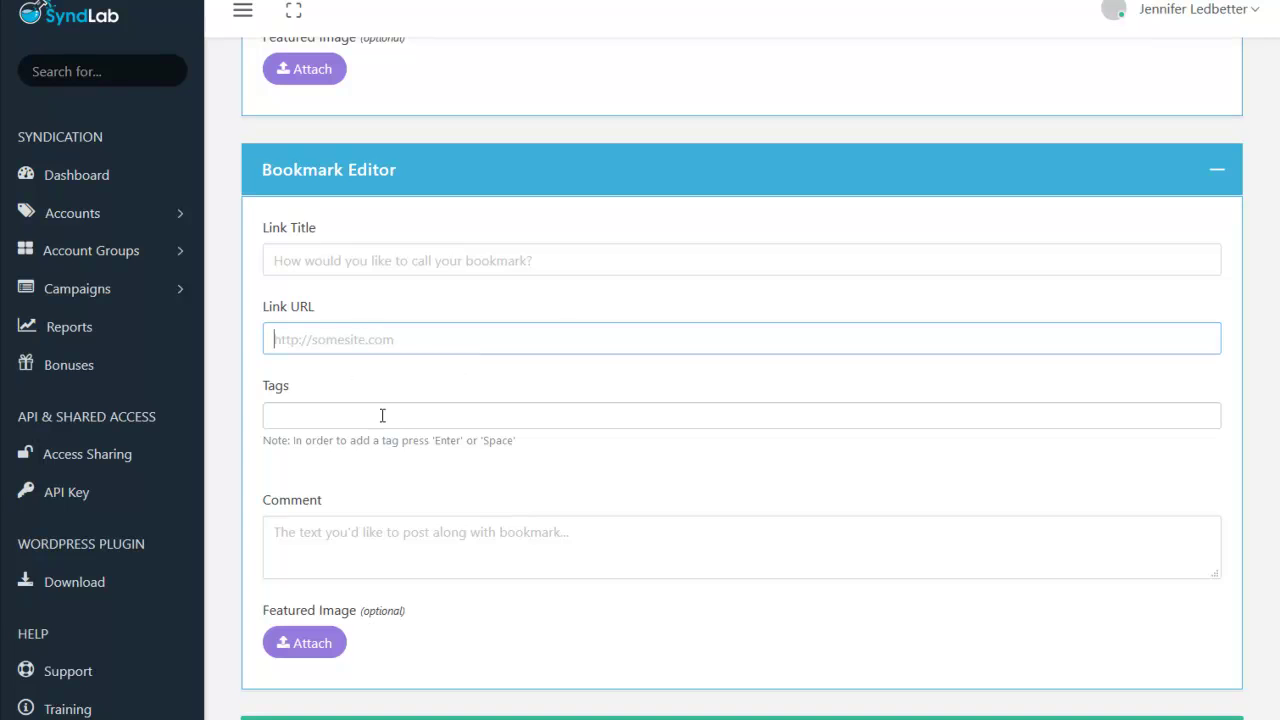
pyautogui.scroll(-1, 560, 500)
pyautogui.click(392, 473)
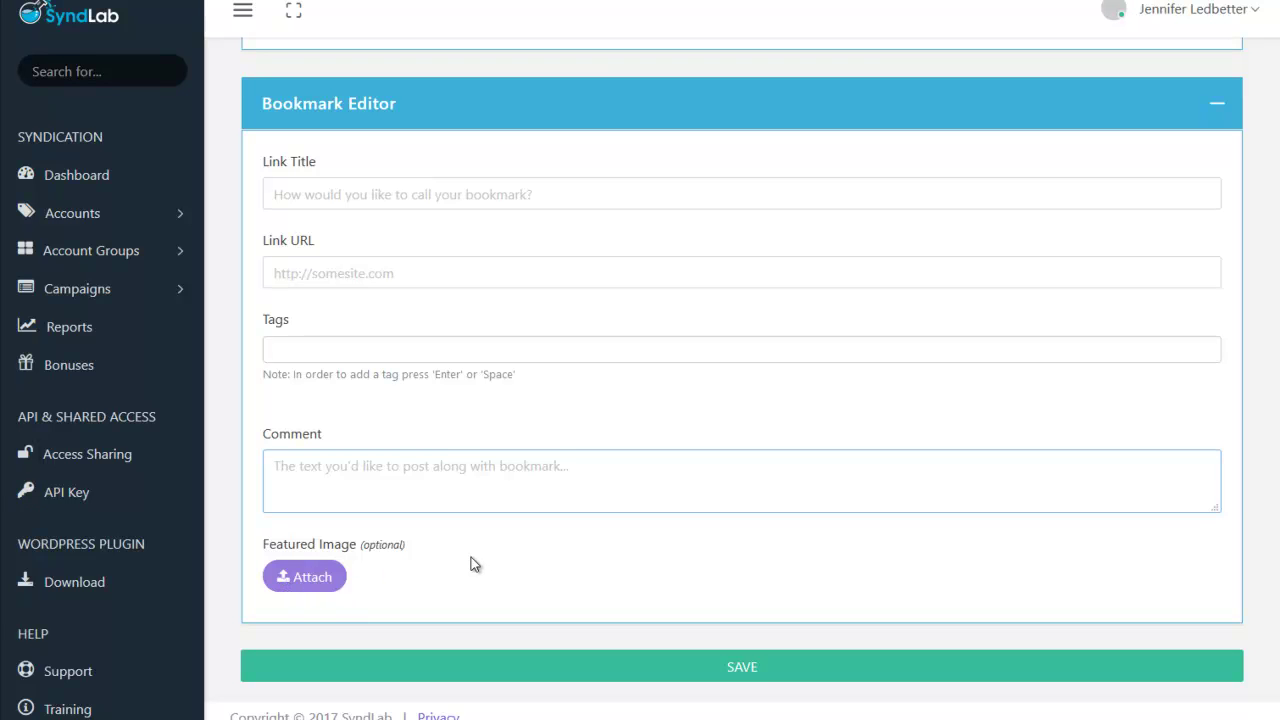
pyautogui.scroll(8, 474, 563)
pyautogui.scroll(-5, 577, 545)
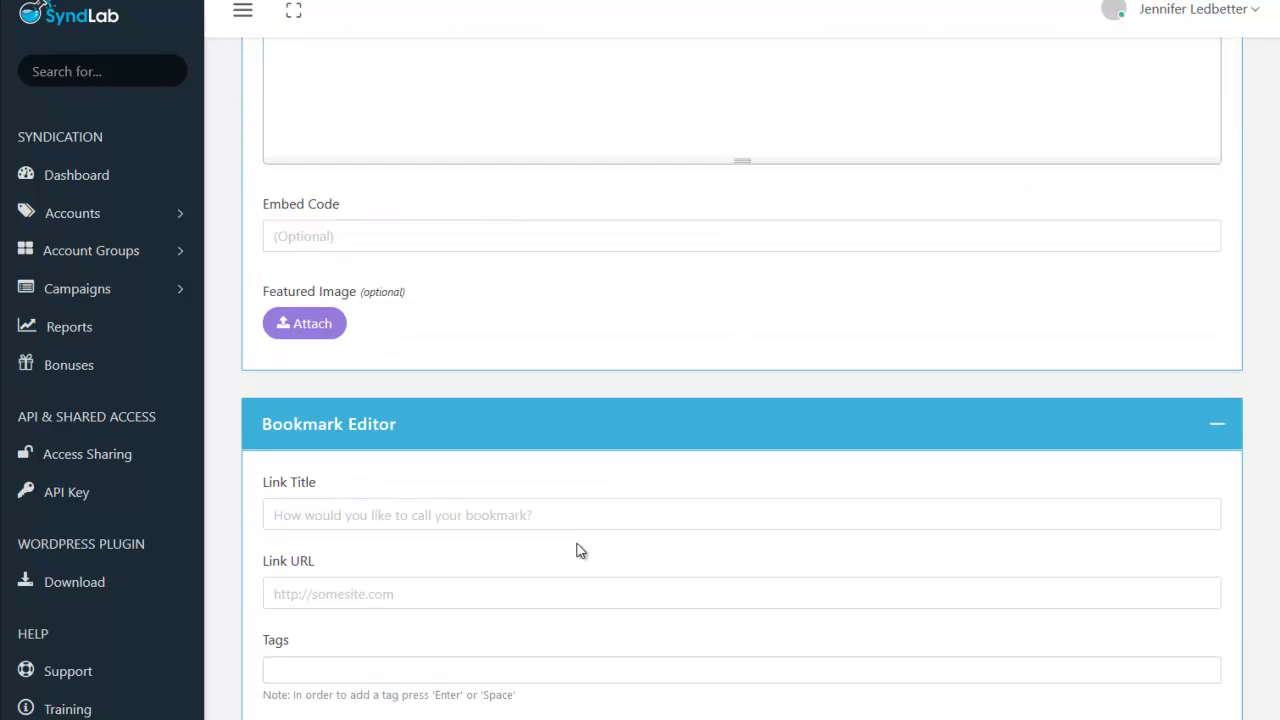
pyautogui.scroll(-3, 581, 550)
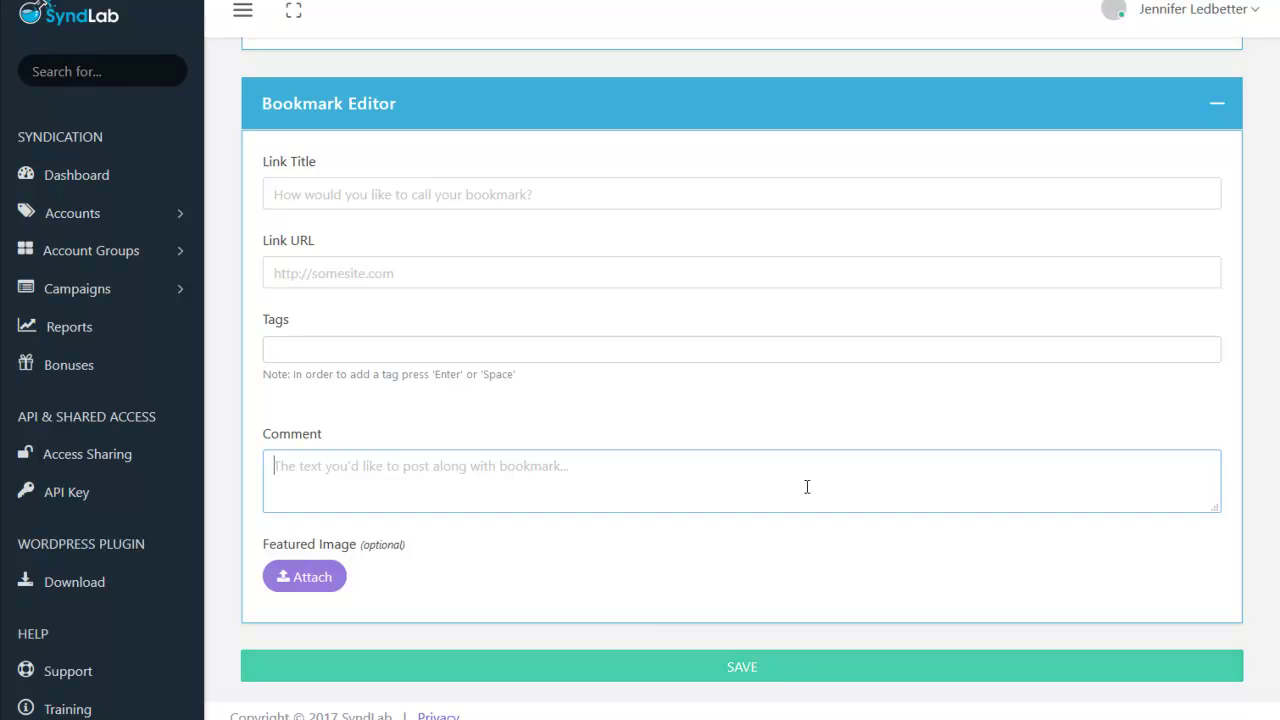
# - Return to the dashboard and review the account and campaign totals, syndication warnings and recent syndications
pyautogui.scroll(14, 807, 487)
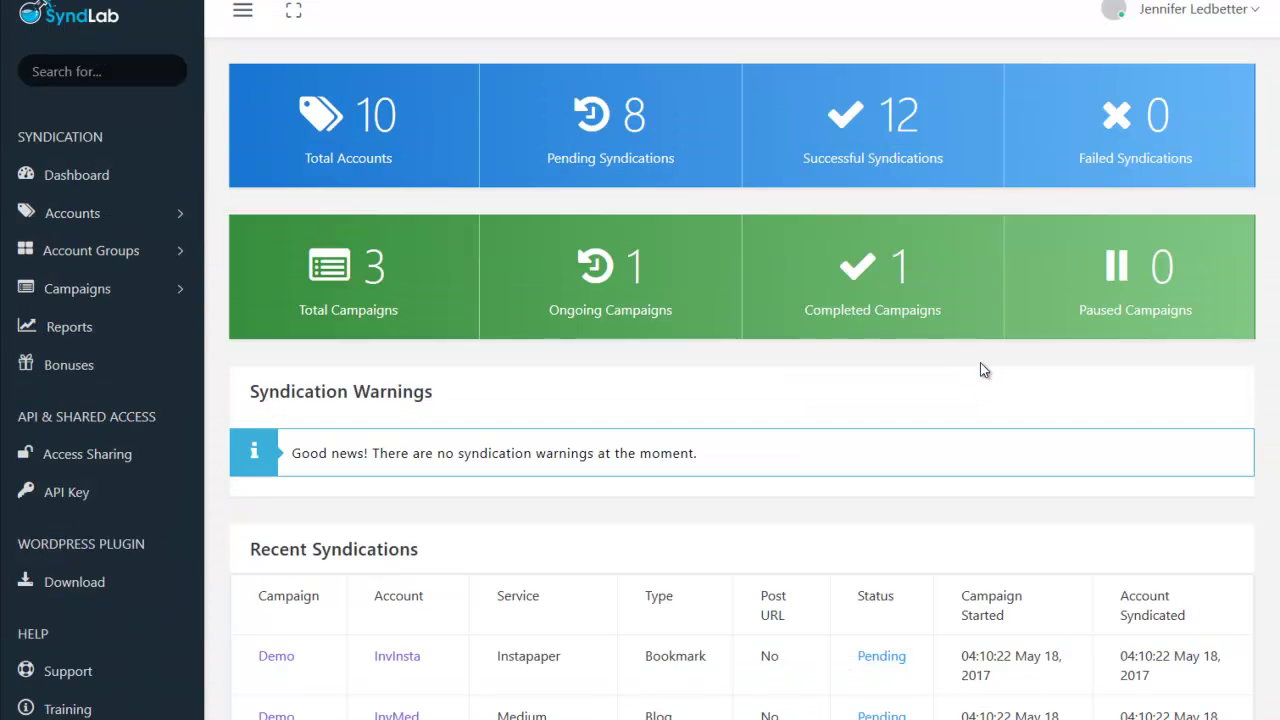
pyautogui.scroll(-3, 980, 368)
pyautogui.moveTo(983, 371)
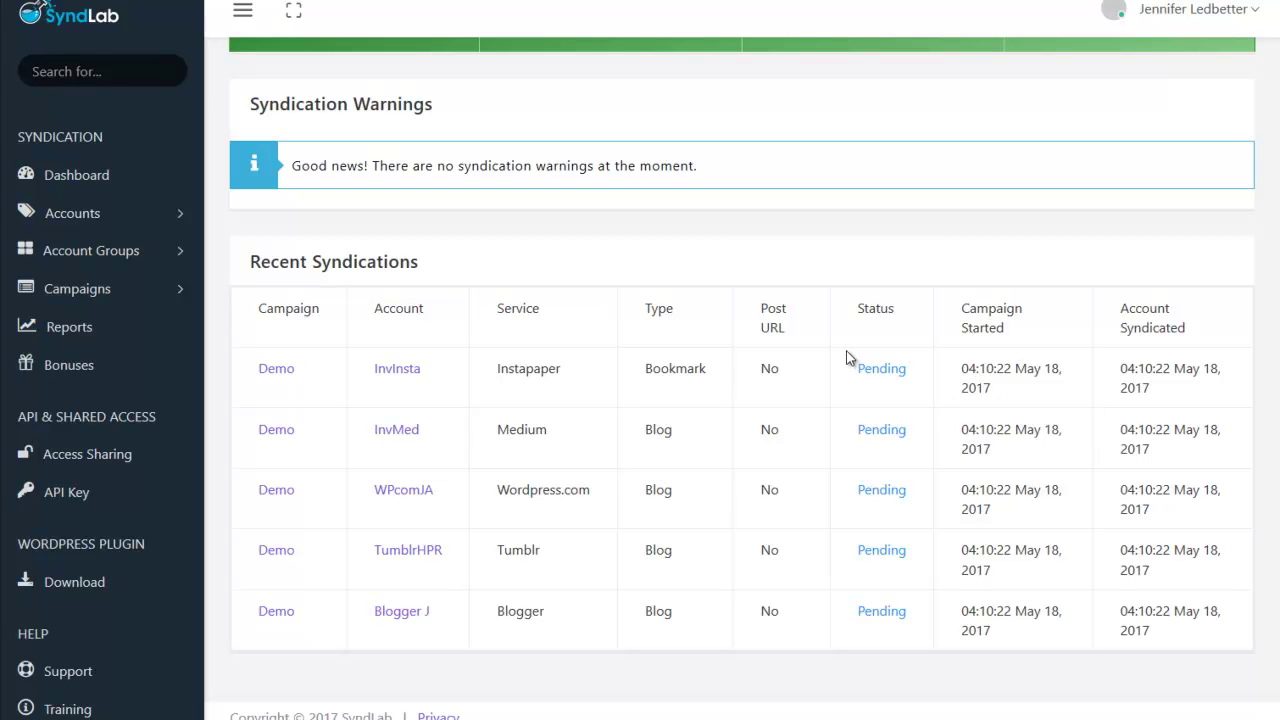
pyautogui.scroll(3, 846, 356)
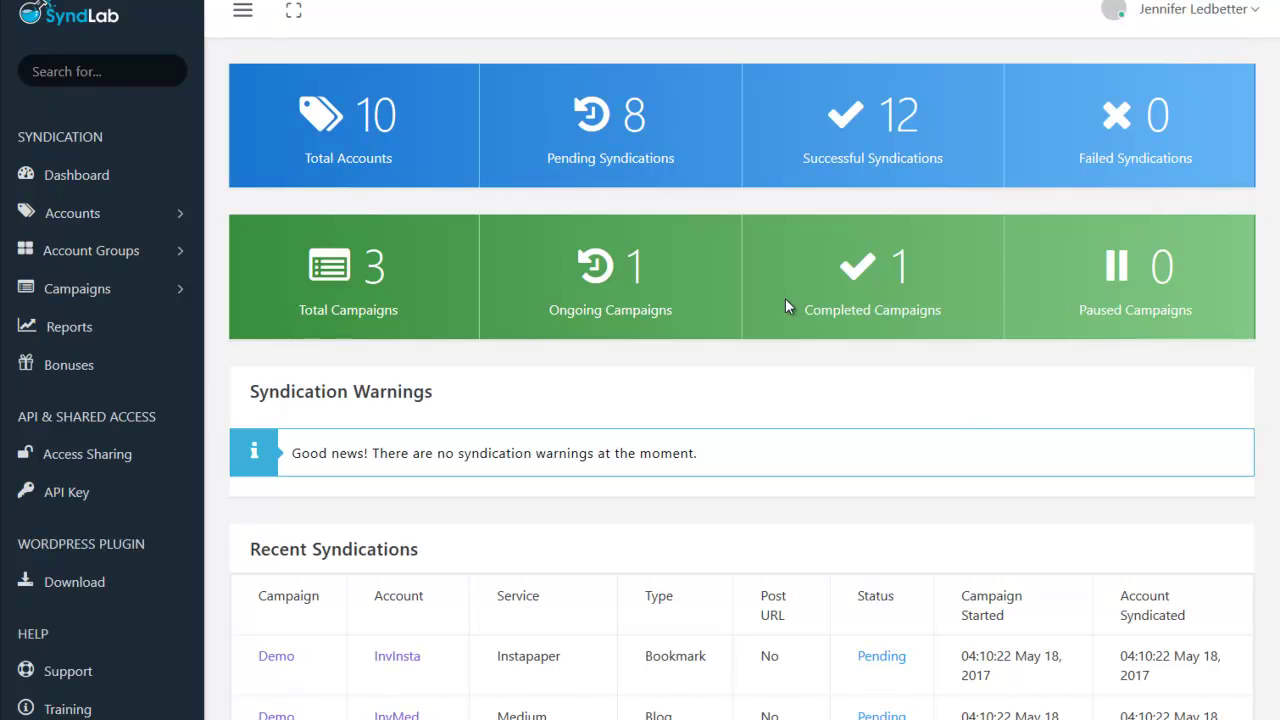
pyautogui.scroll(-3, 805, 352)
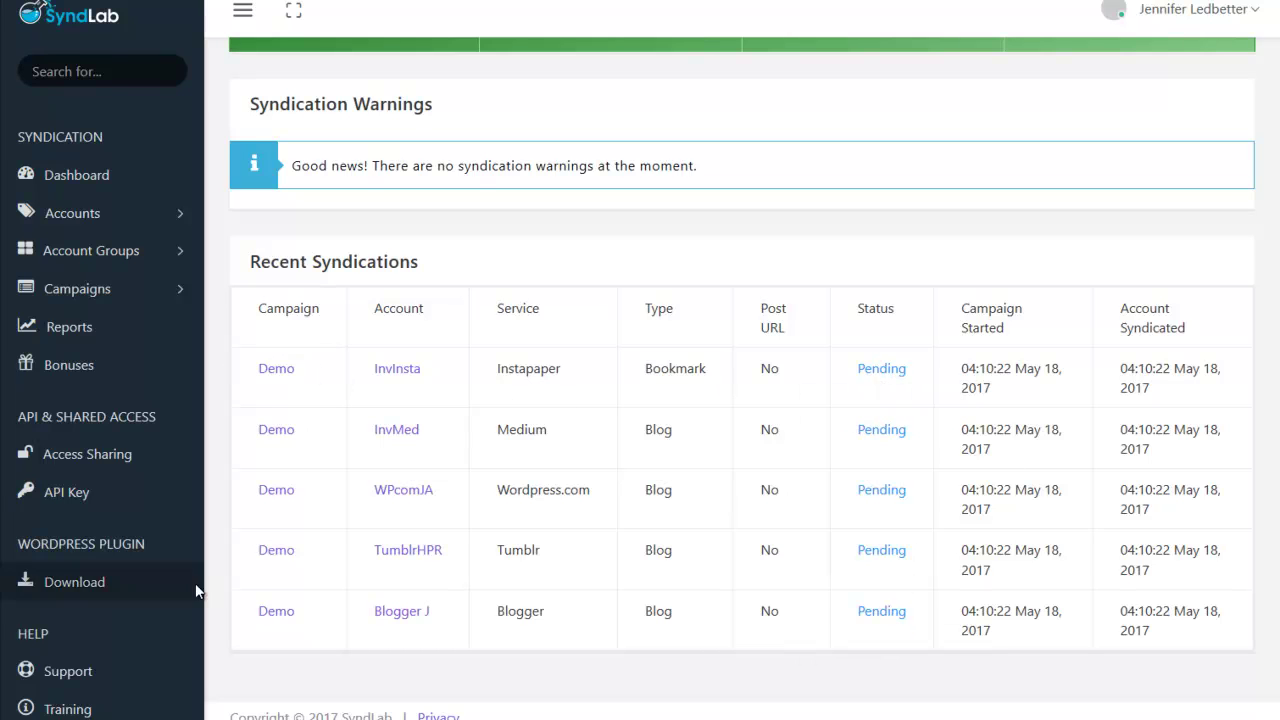
pyautogui.scroll(2, 898, 384)
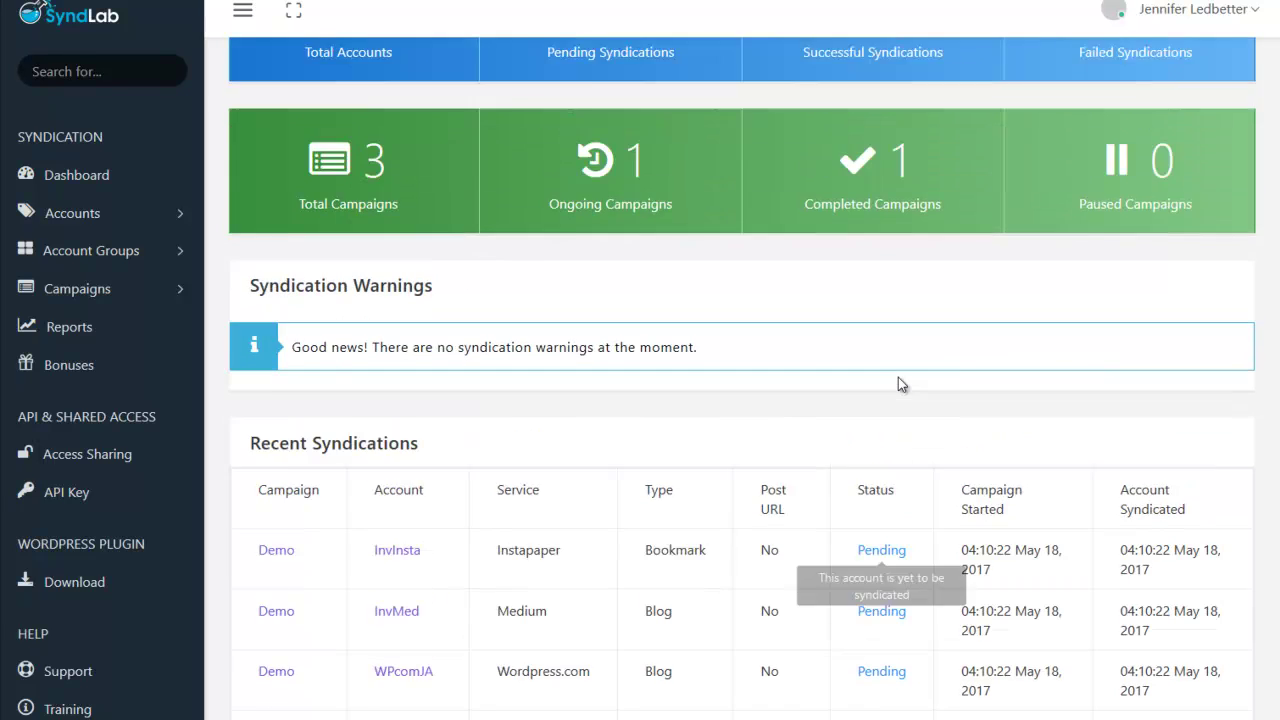
# - Check the campaign statuses in the campaign list, and open the syndication reports
pyautogui.click(84, 289)
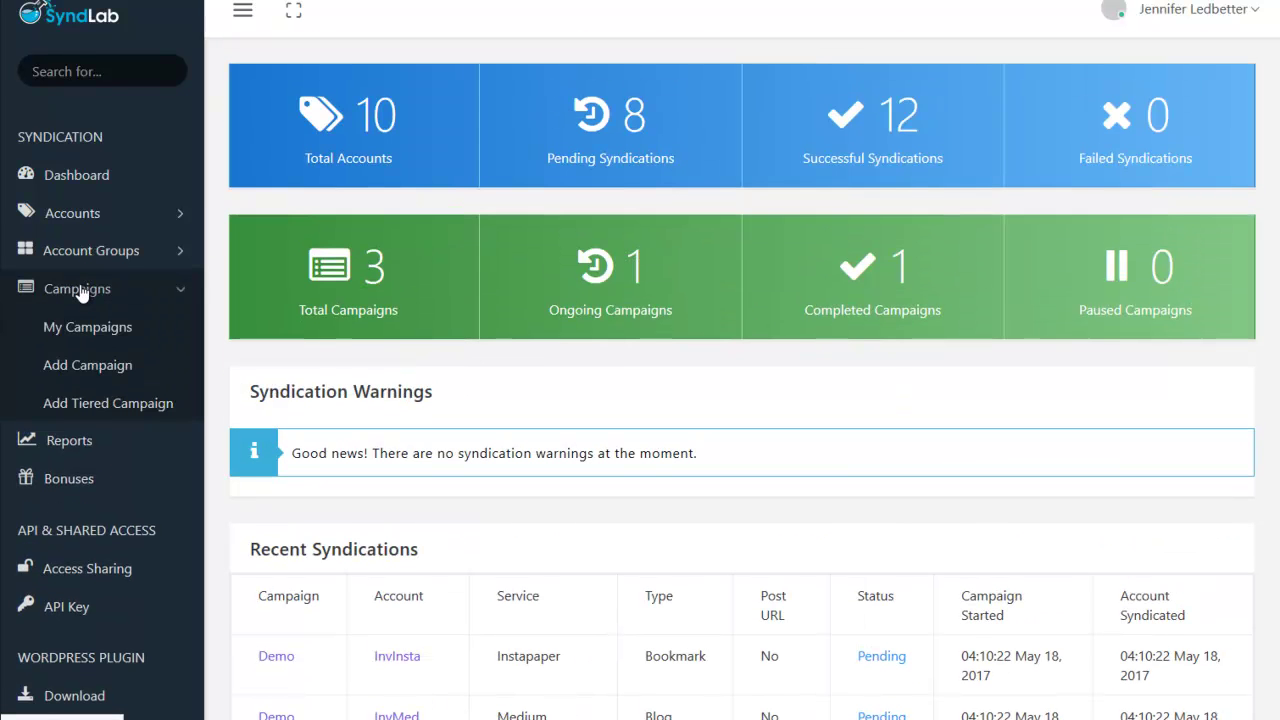
pyautogui.click(80, 327)
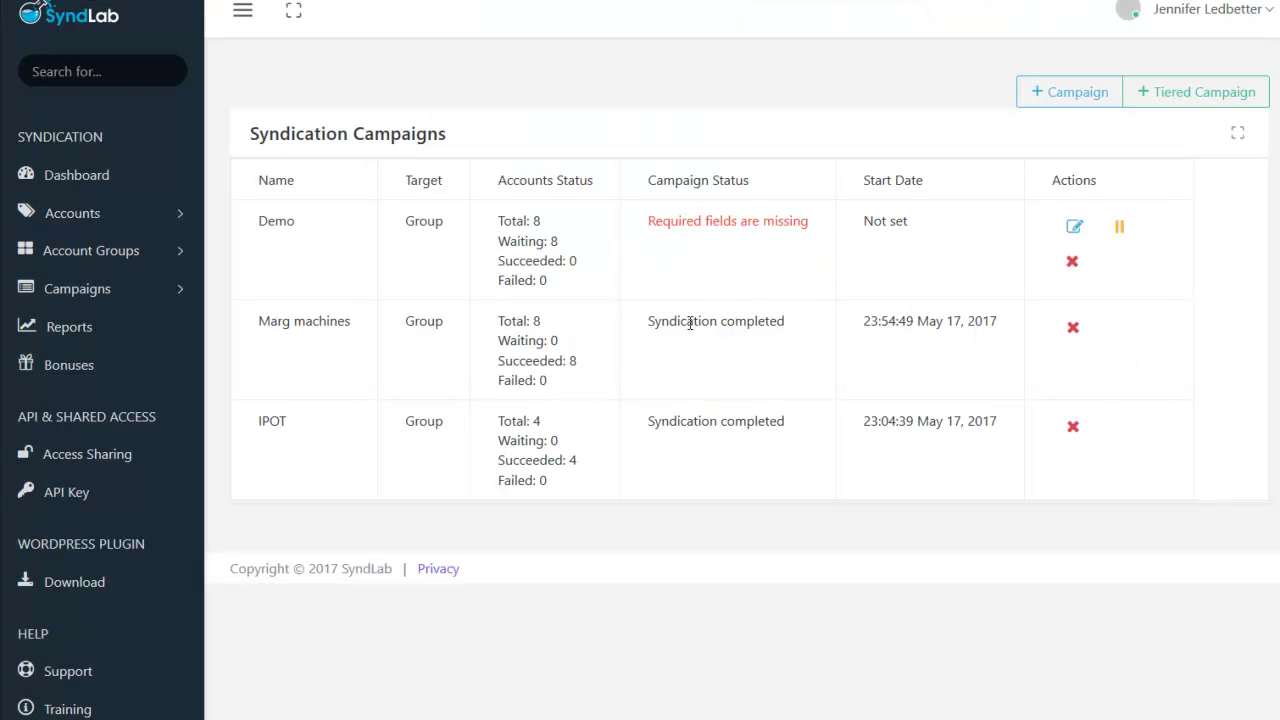
pyautogui.click(199, 343)
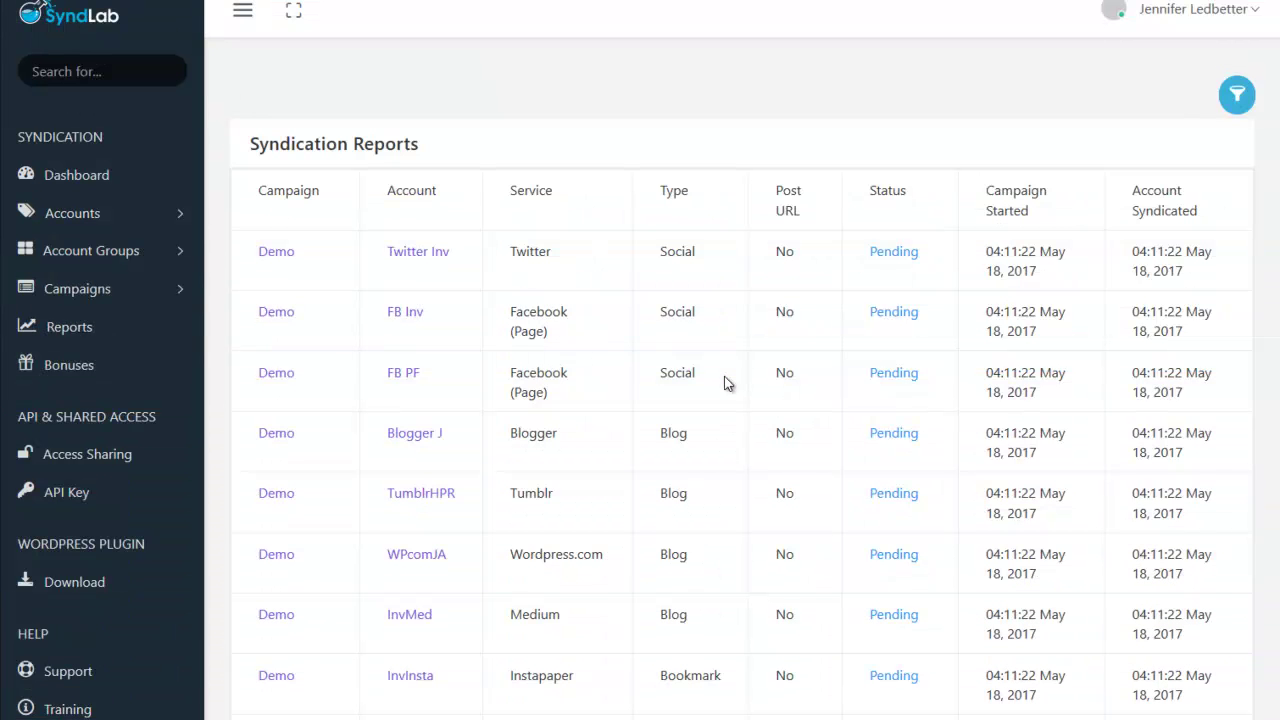
pyautogui.scroll(-5, 737, 371)
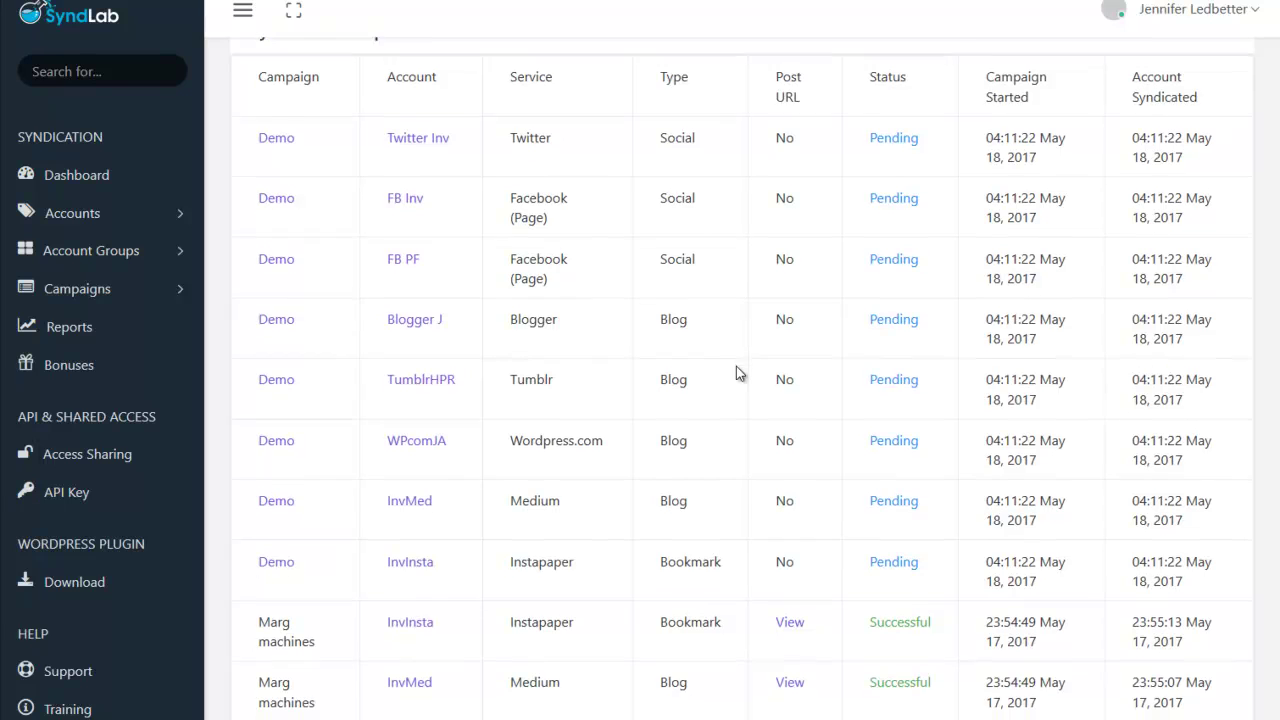
# - View the published Tumblr post from the Marg machines campaign, read it through and close it
pyautogui.scroll(-1, 736, 366)
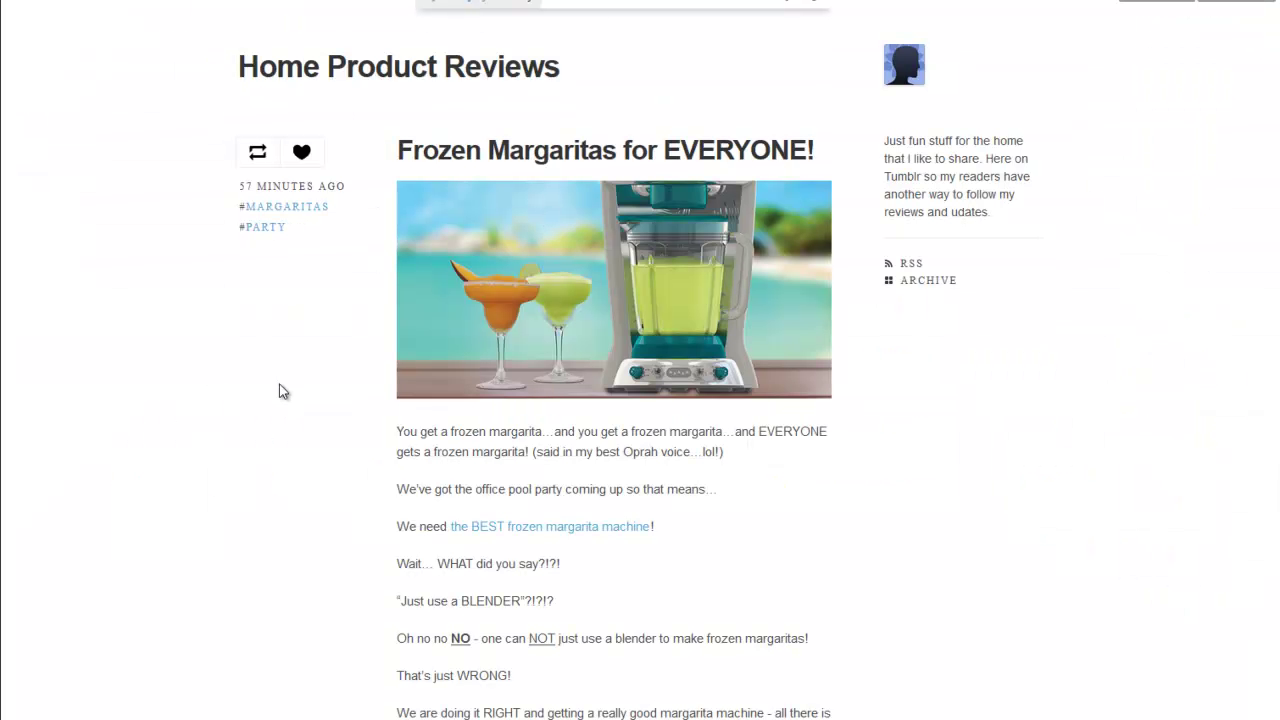
pyautogui.scroll(-2, 280, 391)
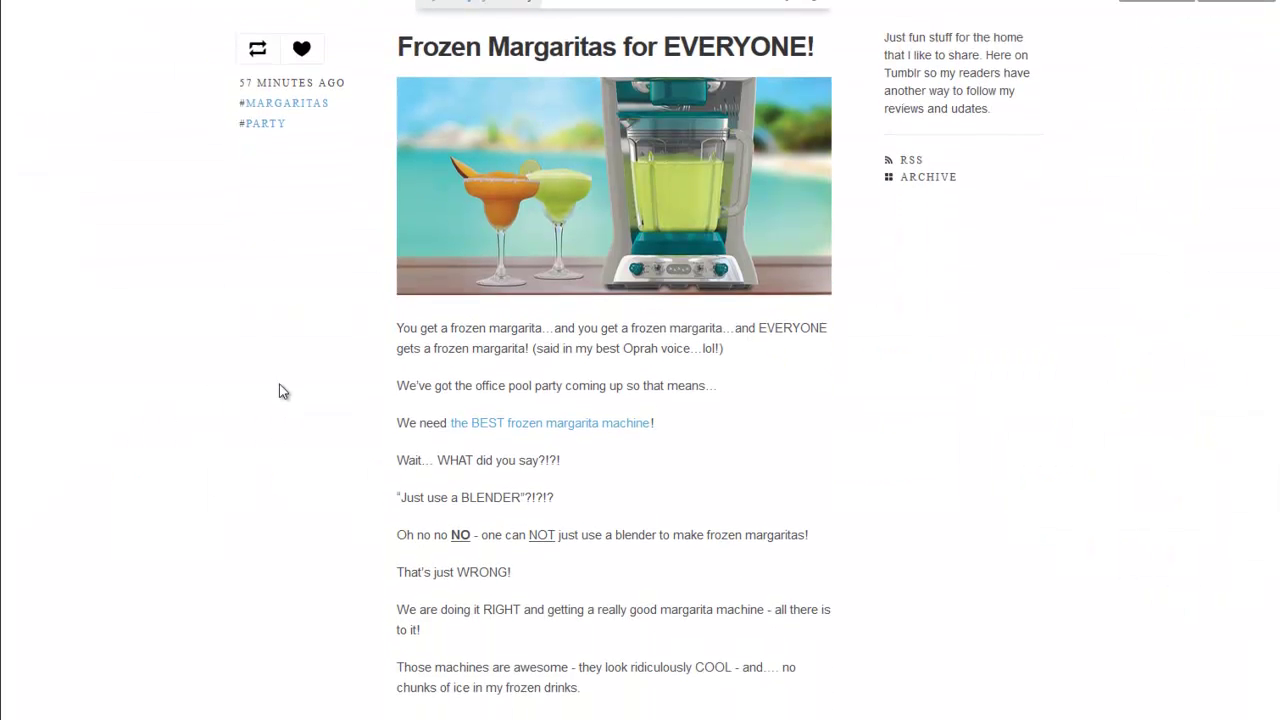
pyautogui.scroll(-2, 300, 385)
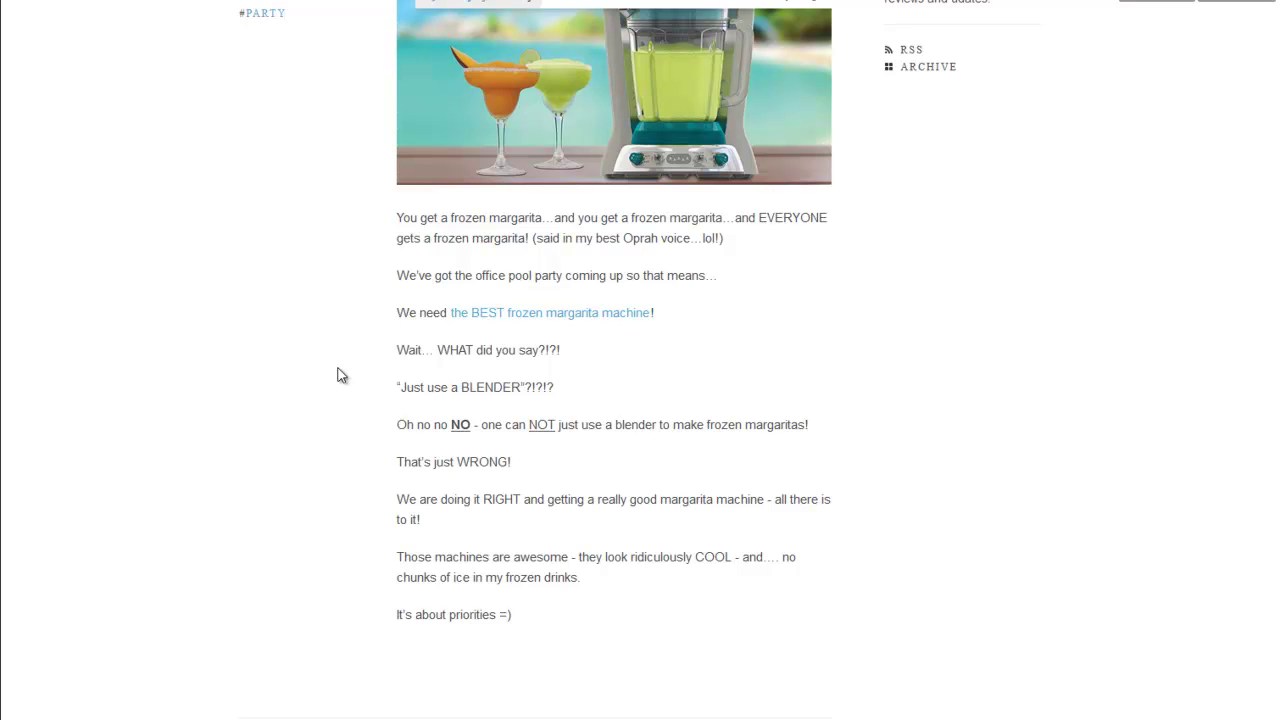
pyautogui.scroll(-2, 340, 375)
pyautogui.scroll(6, 340, 375)
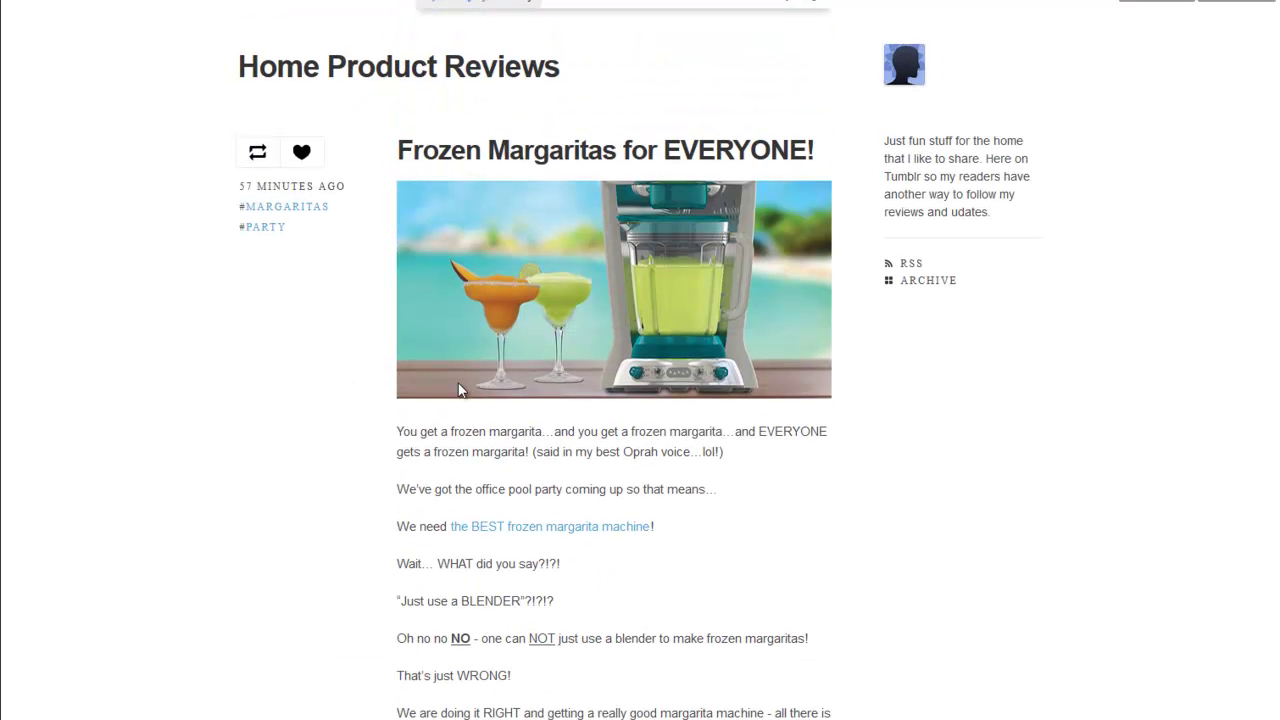
pyautogui.scroll(-2, 789, 437)
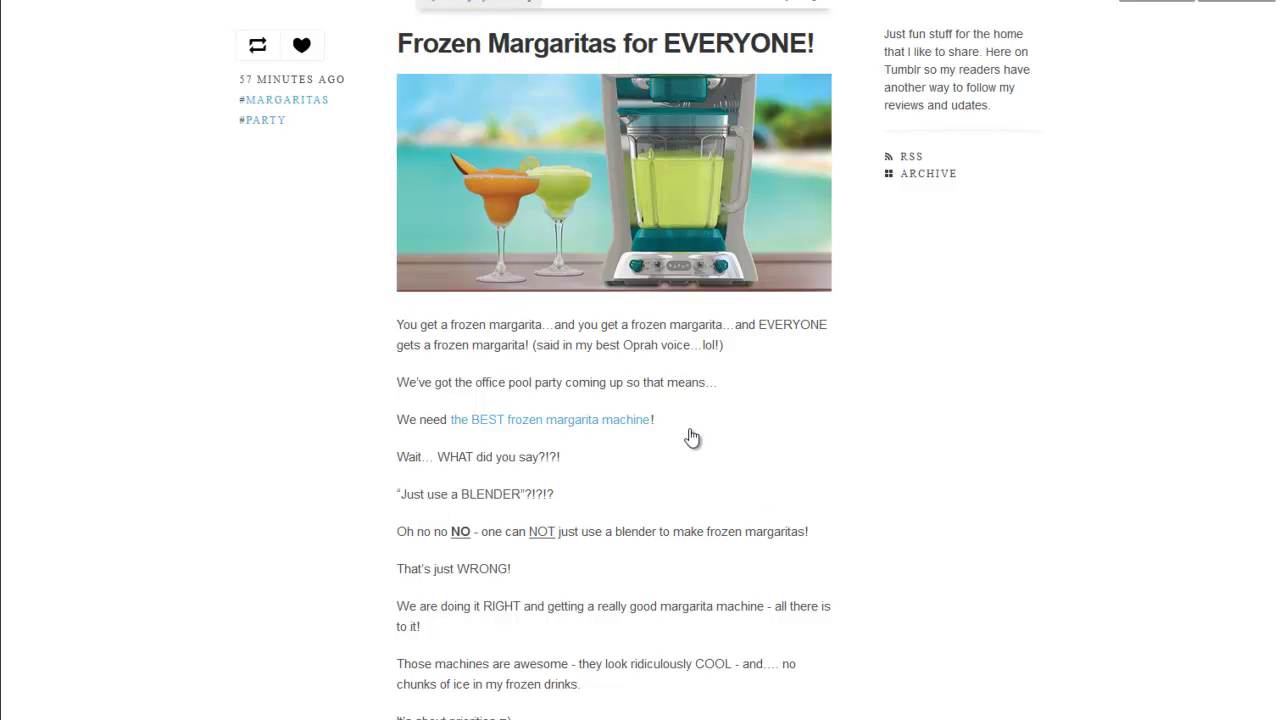
pyautogui.scroll(-3, 690, 425)
pyautogui.scroll(5, 700, 420)
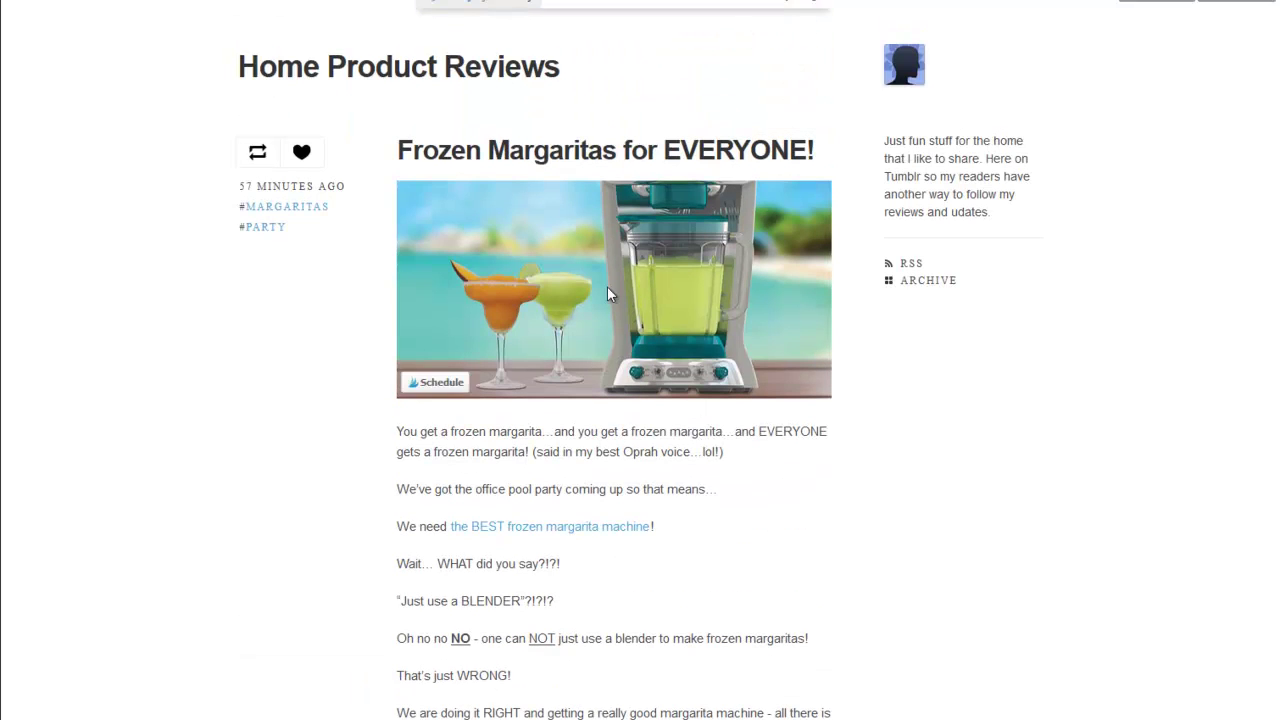
pyautogui.hotkey('ctrl', 'w')
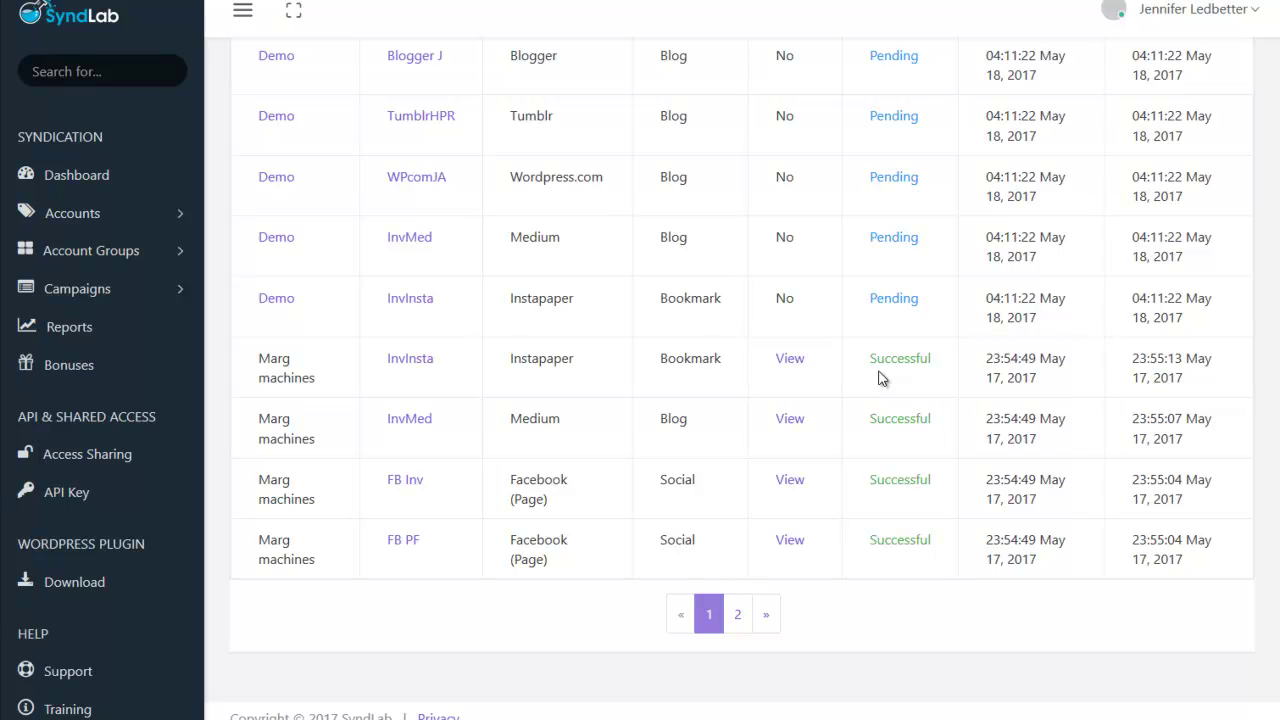
# - Examine the syndication report entries for the Demo and Marg machines campaigns
pyautogui.scroll(5, 880, 378)
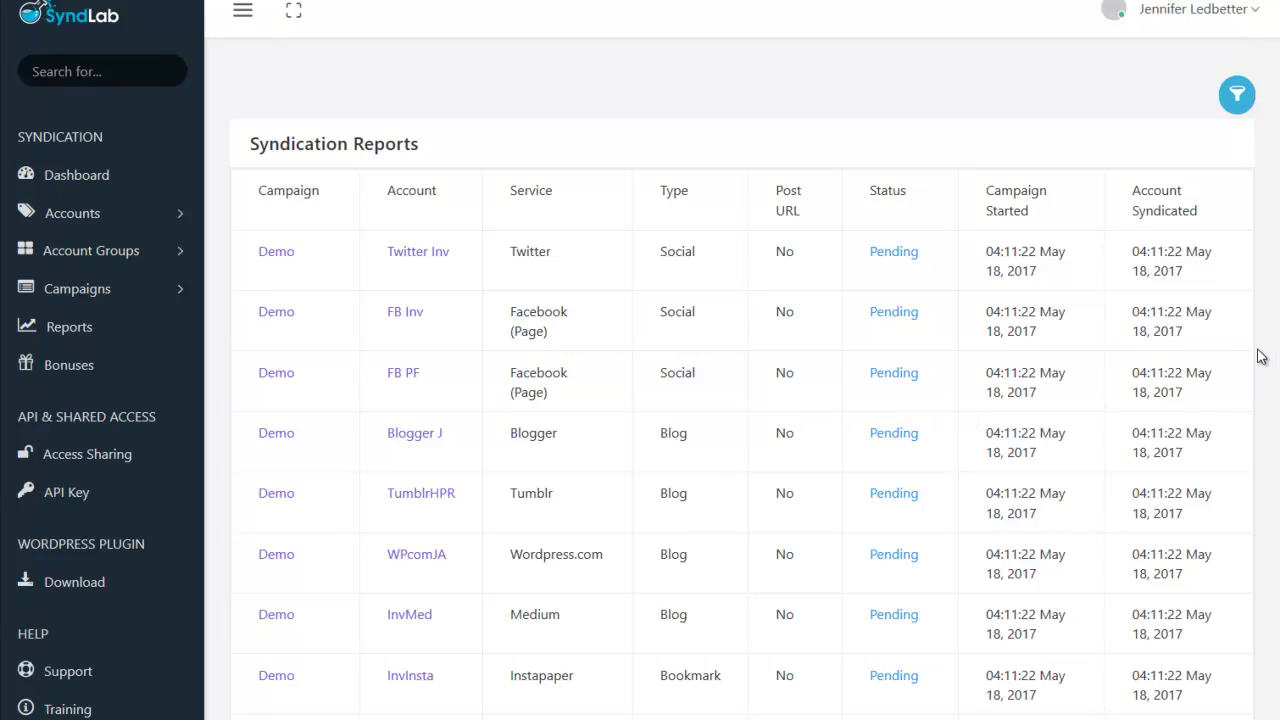
pyautogui.scroll(-1, 1262, 355)
pyautogui.scroll(-1, 1262, 355)
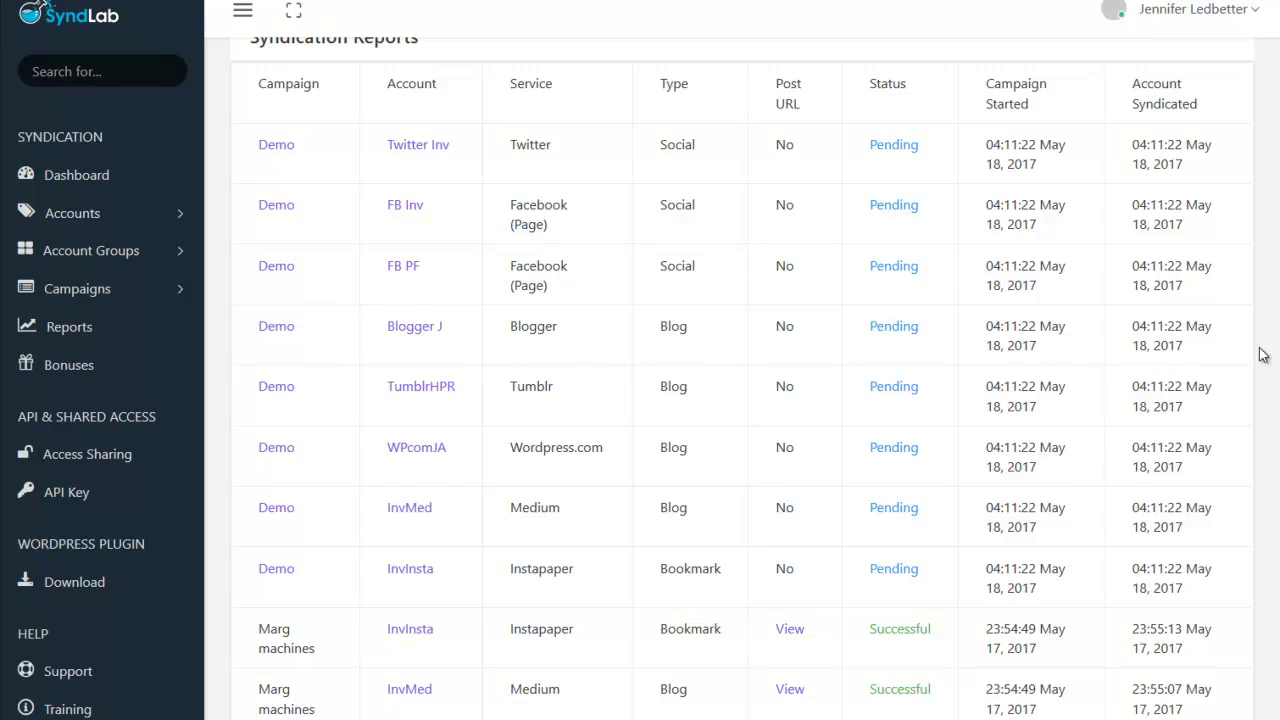
pyautogui.scroll(1, 1262, 355)
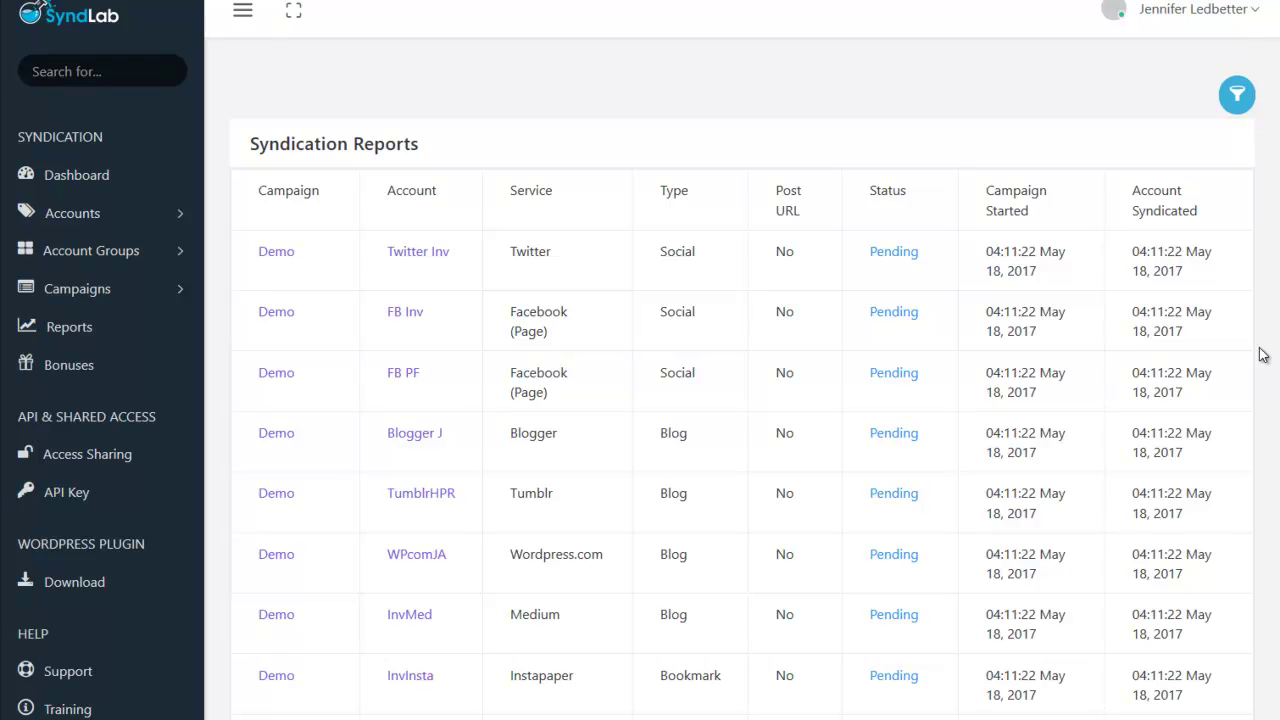
pyautogui.scroll(-2, 1262, 355)
pyautogui.scroll(2, 1262, 355)
pyautogui.scroll(-2, 1262, 355)
pyautogui.scroll(2, 1262, 355)
pyautogui.scroll(-2, 1267, 347)
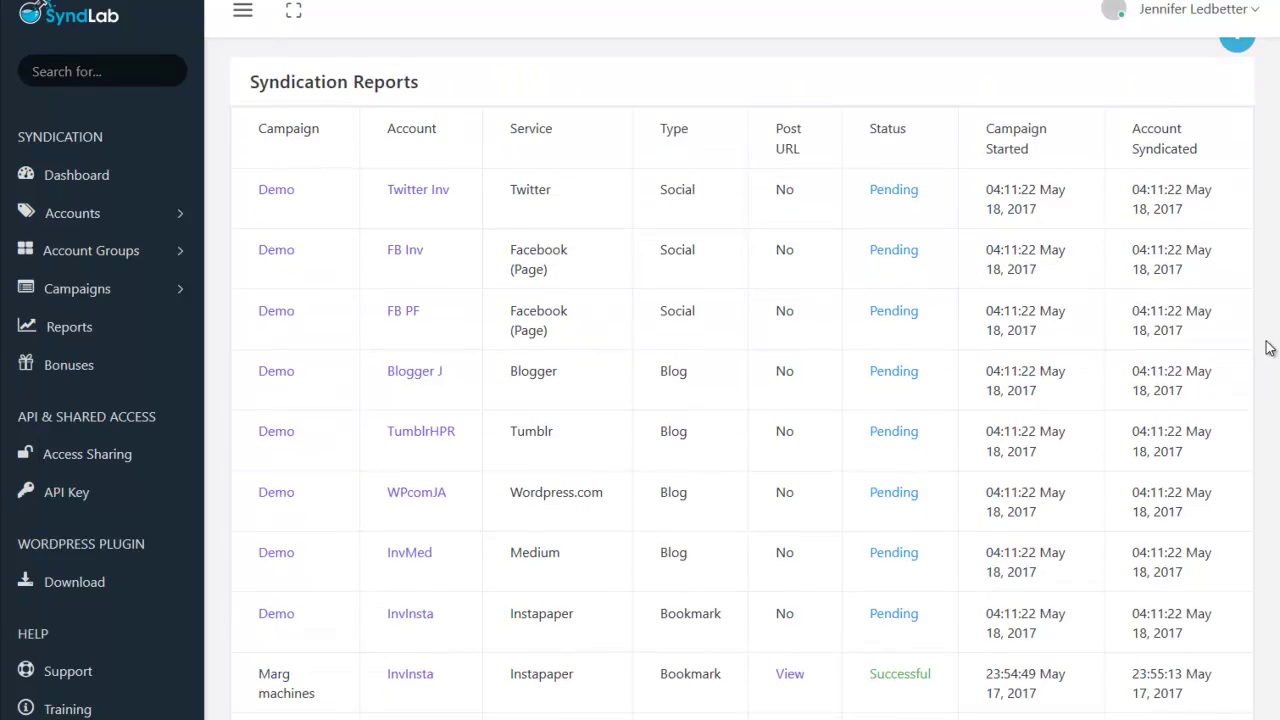
pyautogui.scroll(2, 1267, 347)
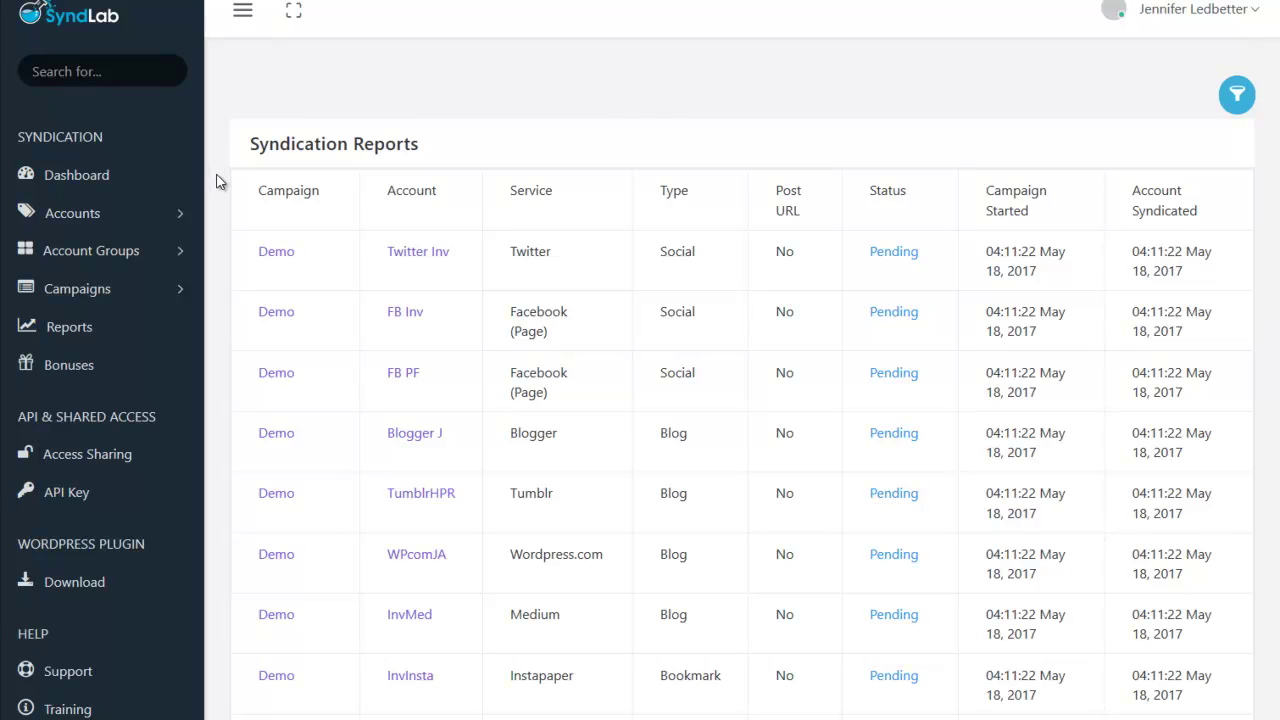
# - Return from the WordPress plugin page to the dashboard and look over the account and campaign totals, syndication warnings and recent syndications
pyautogui.scroll(-2, 215, 185)
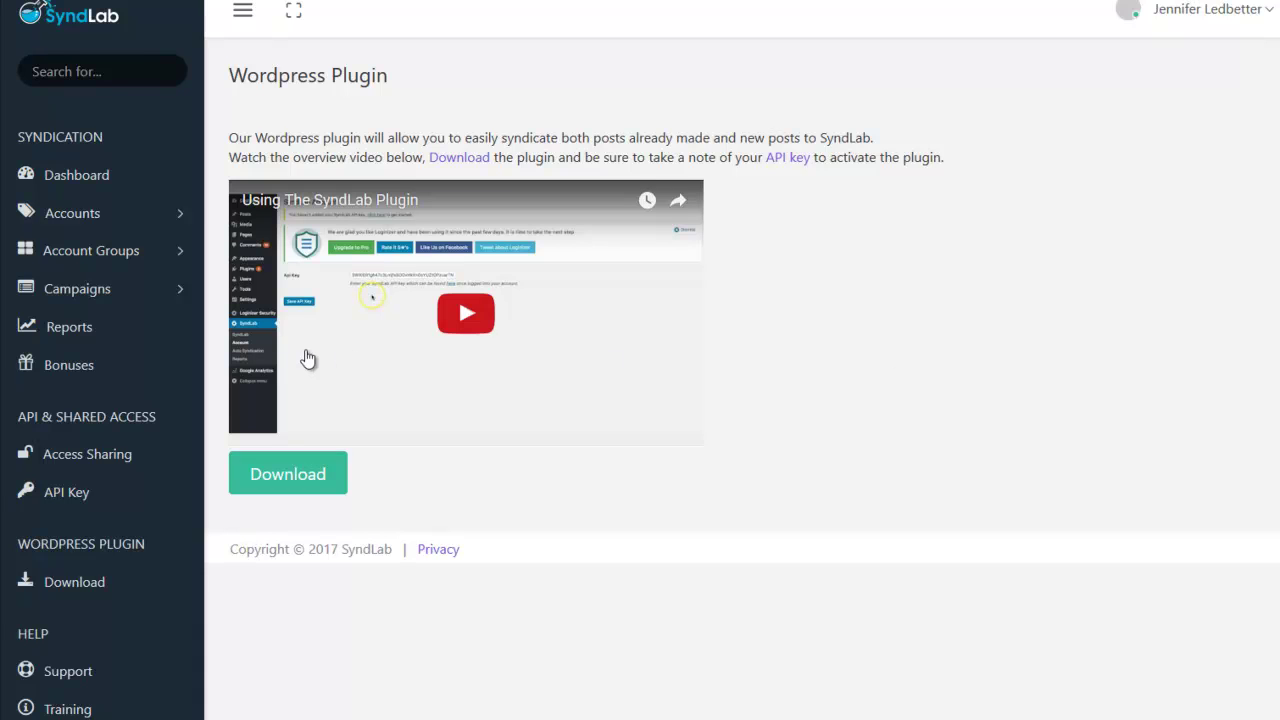
pyautogui.click(181, 182)
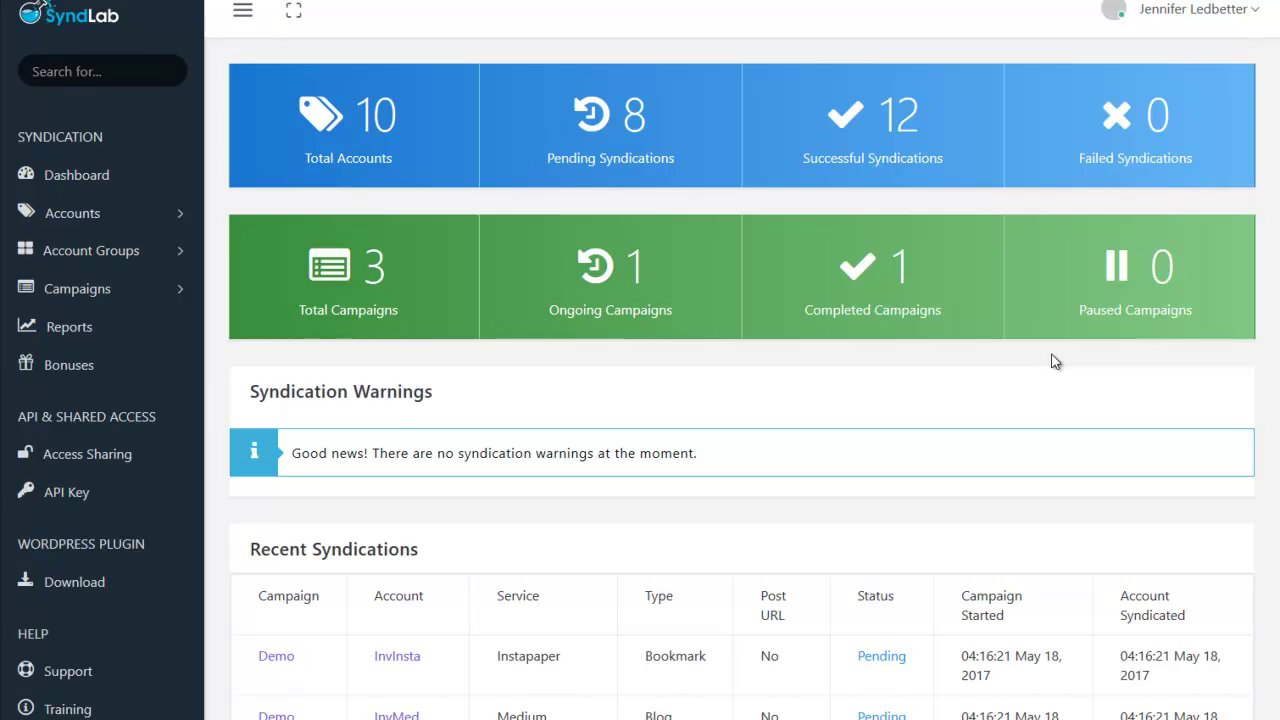
pyautogui.scroll(-1, 1055, 361)
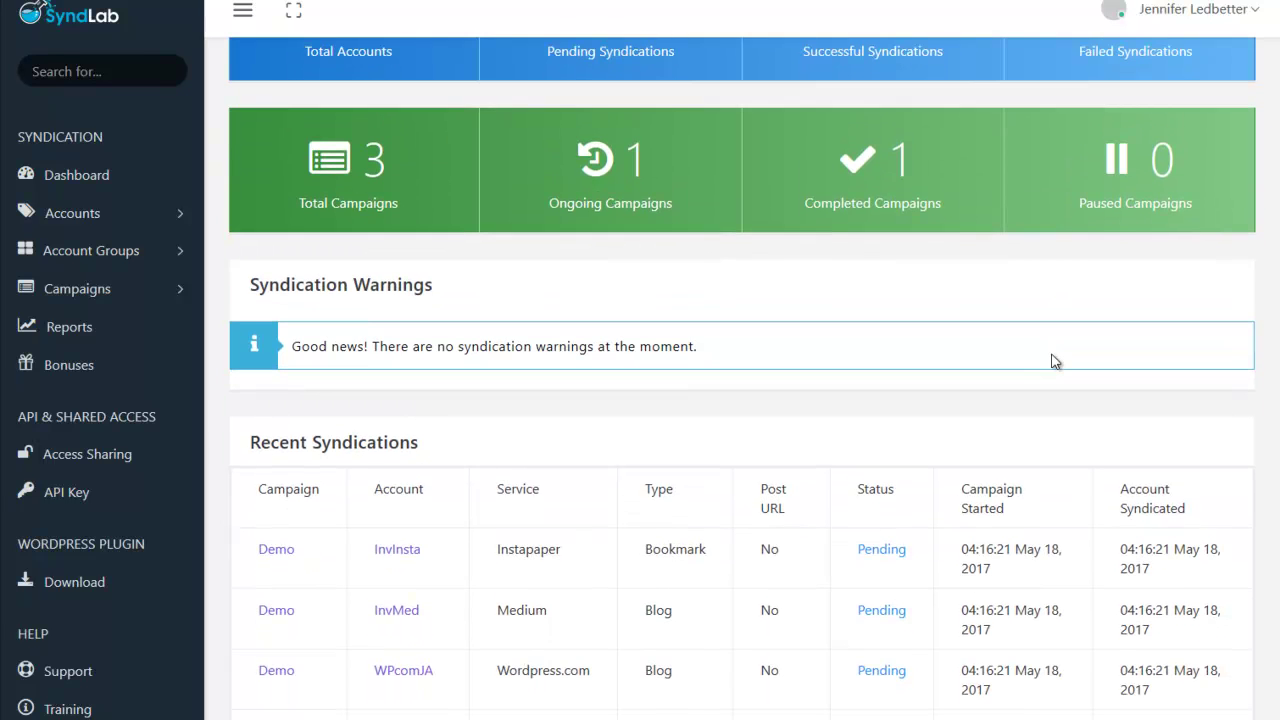
pyautogui.scroll(-1, 1055, 361)
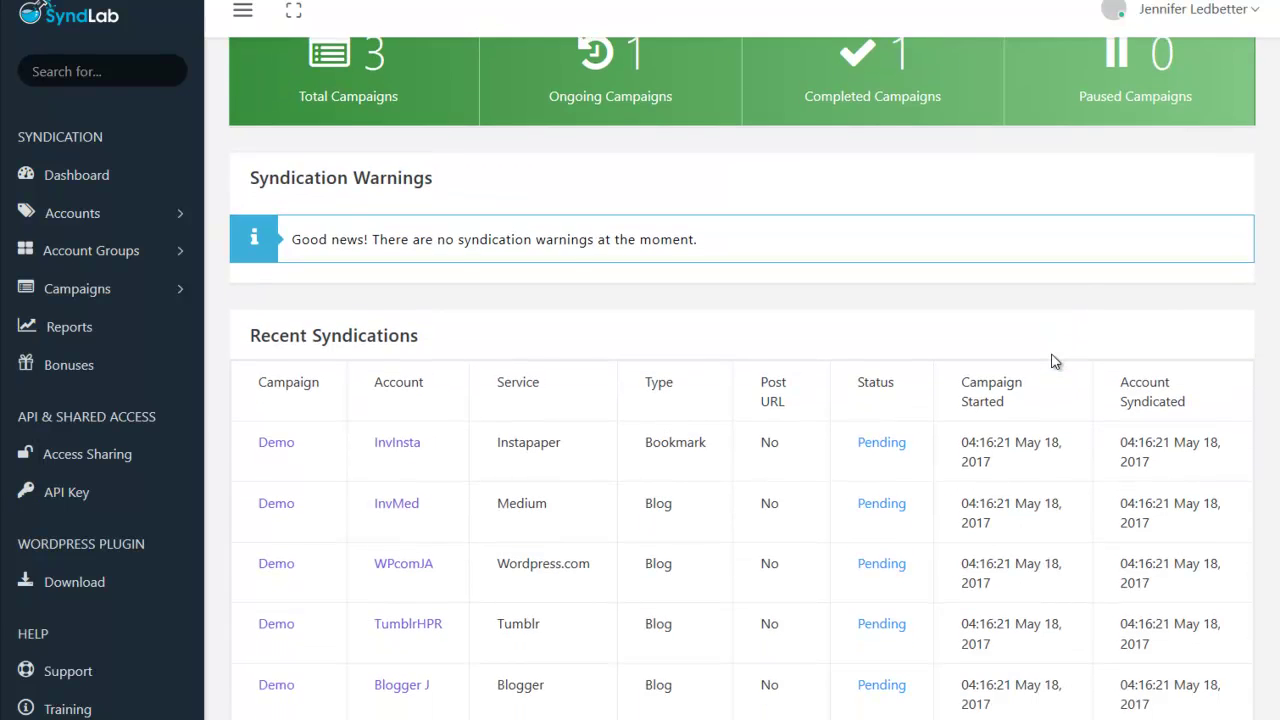
pyautogui.scroll(1, 1055, 361)
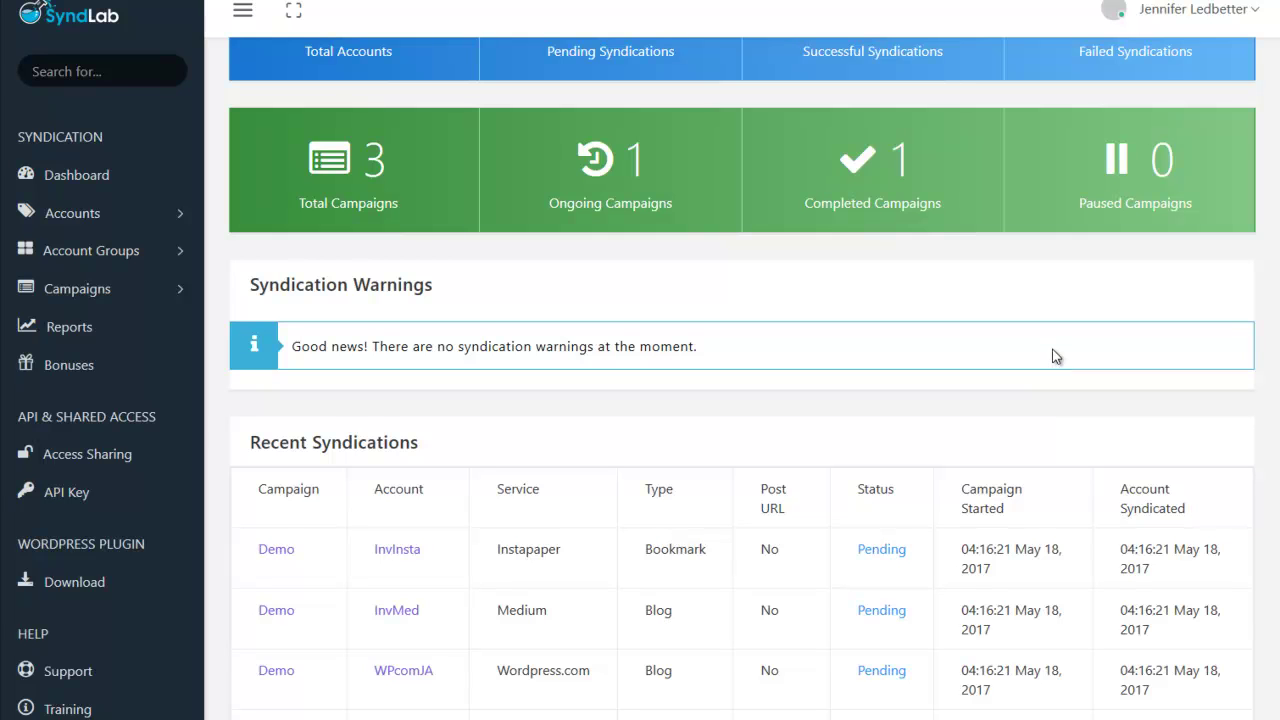
pyautogui.scroll(1, 1055, 360)
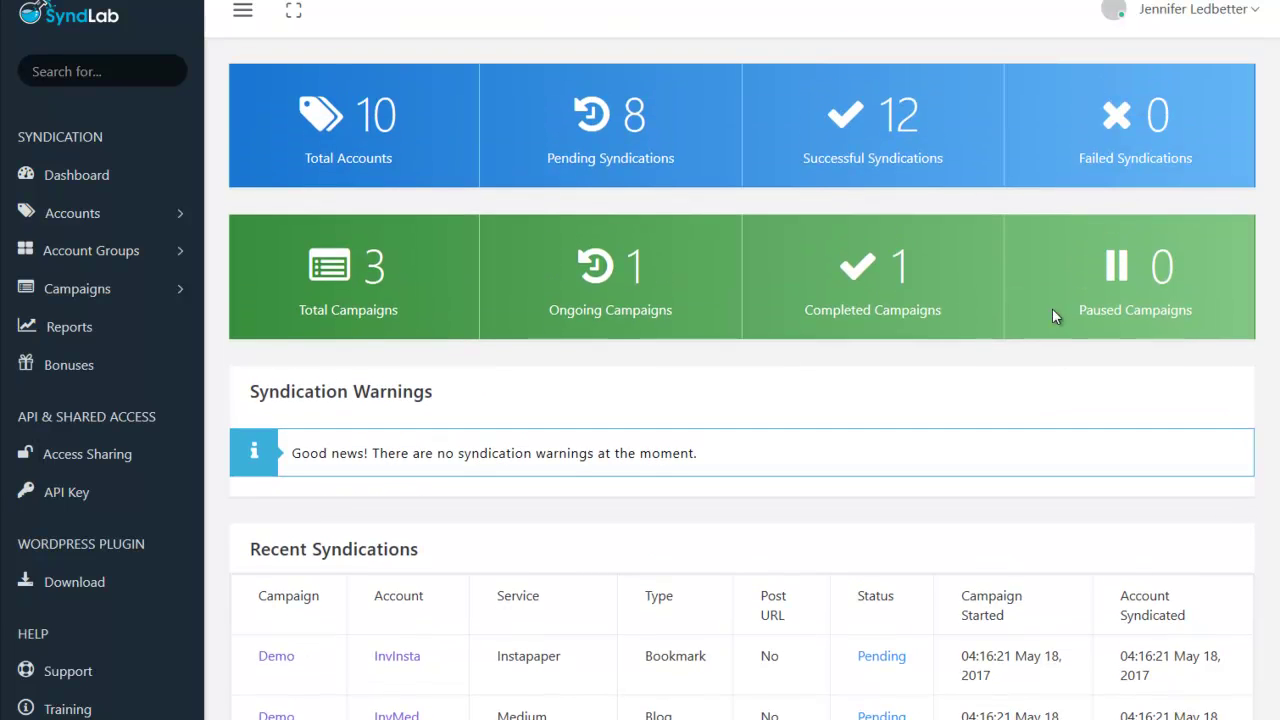
pyautogui.scroll(-1, 1064, 364)
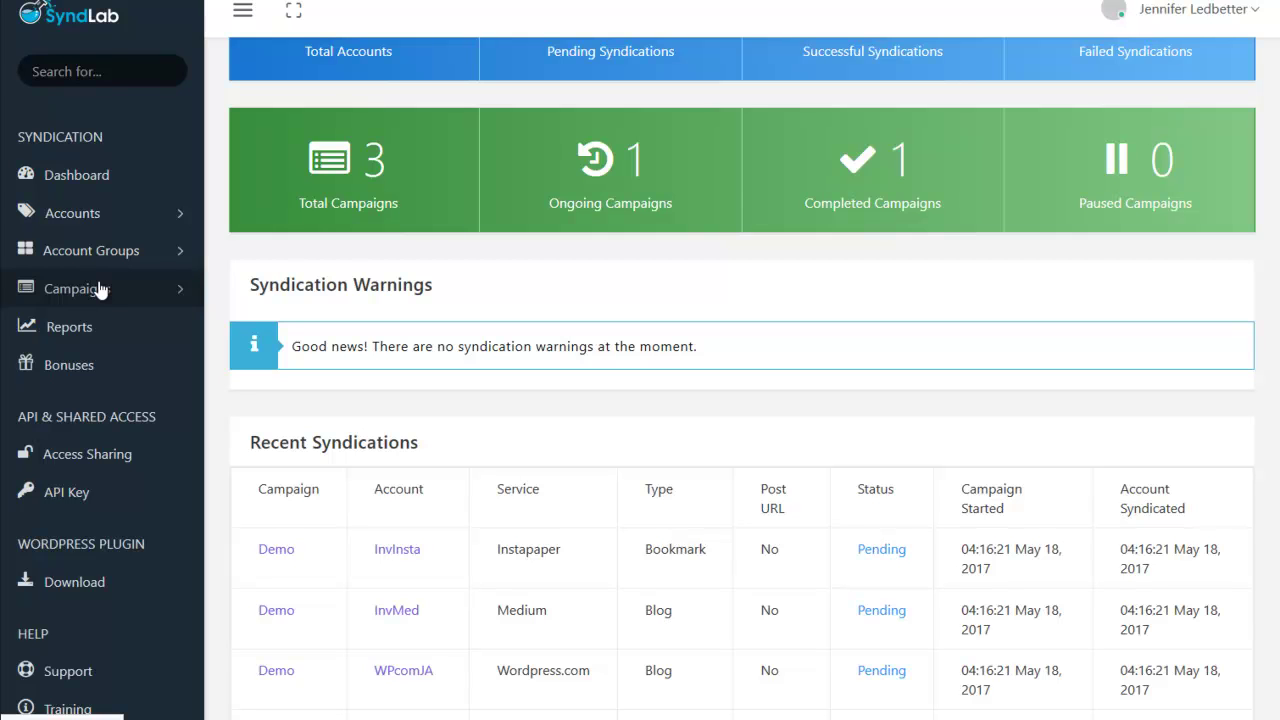
pyautogui.scroll(-2, 423, 294)
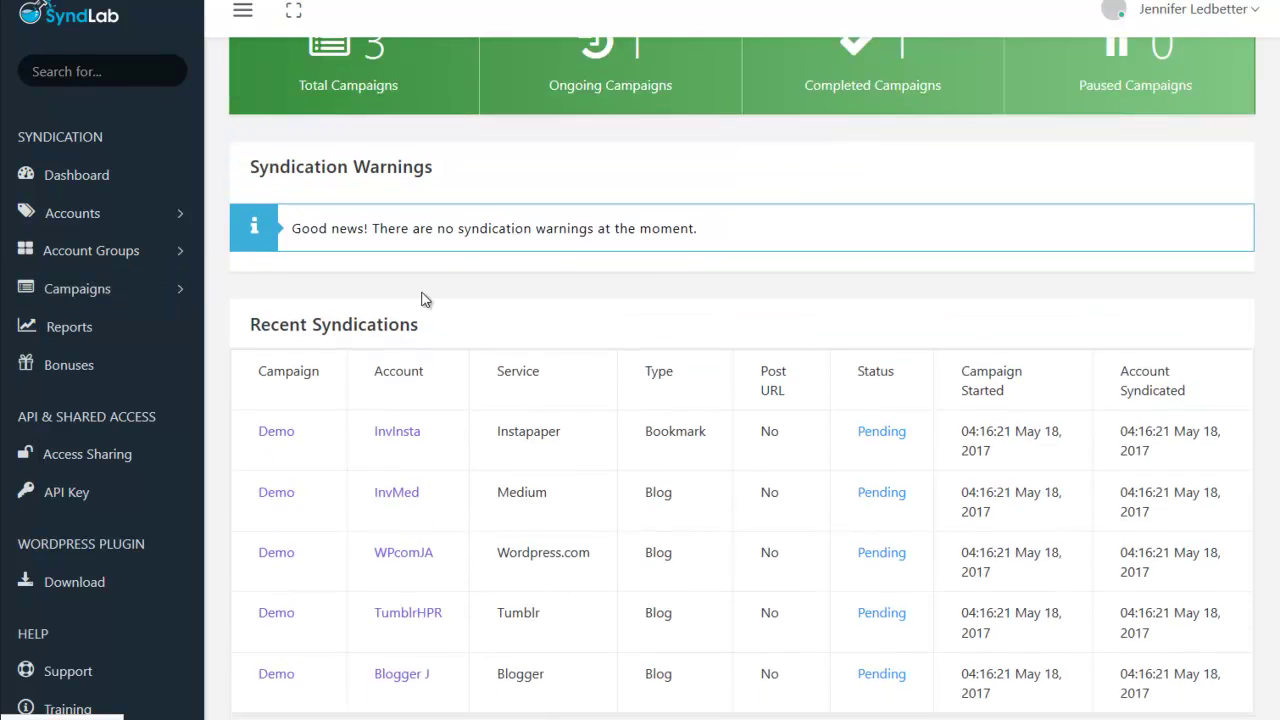
pyautogui.scroll(3, 686, 348)
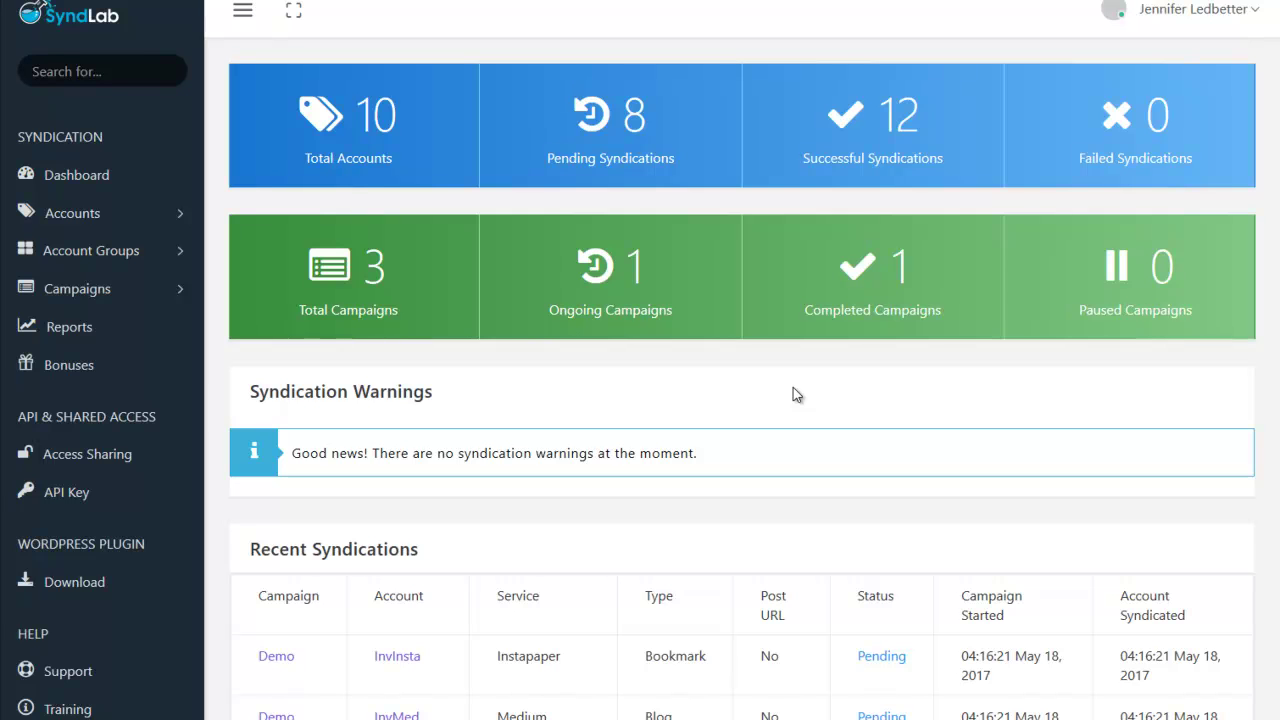
pyautogui.scroll(-2, 793, 394)
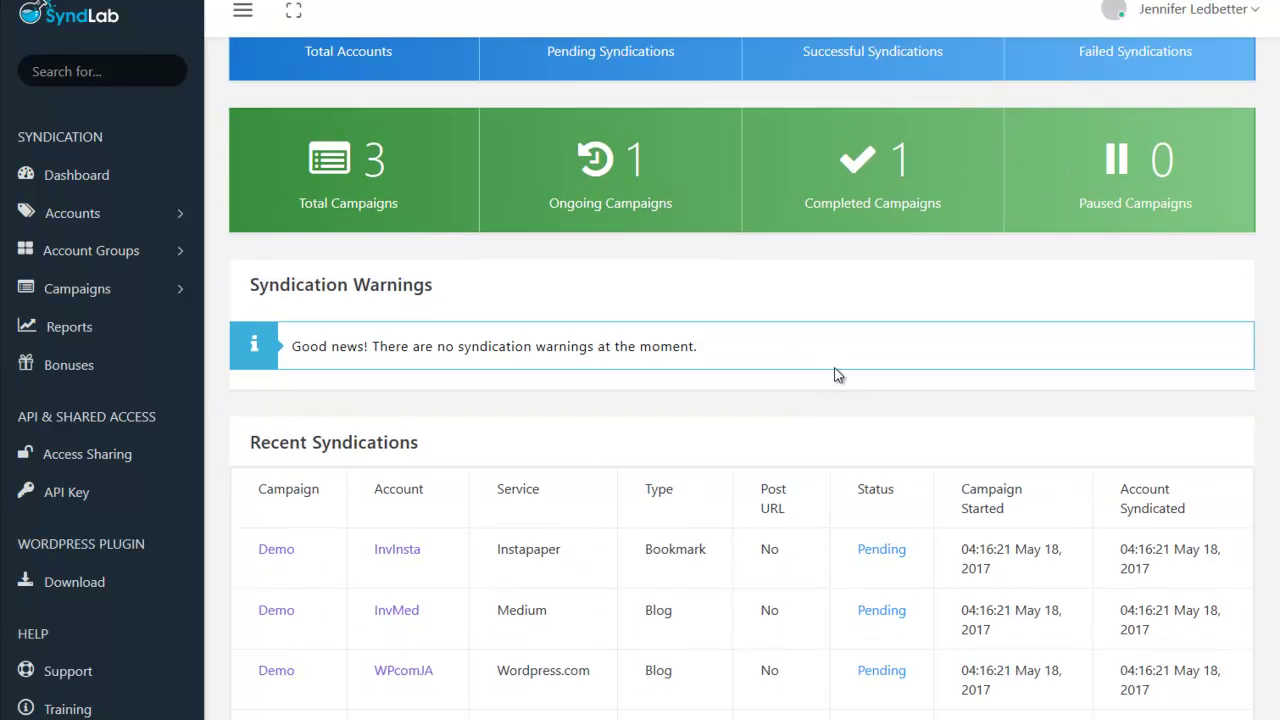
pyautogui.scroll(2, 838, 375)
pyautogui.scroll(-4, 838, 375)
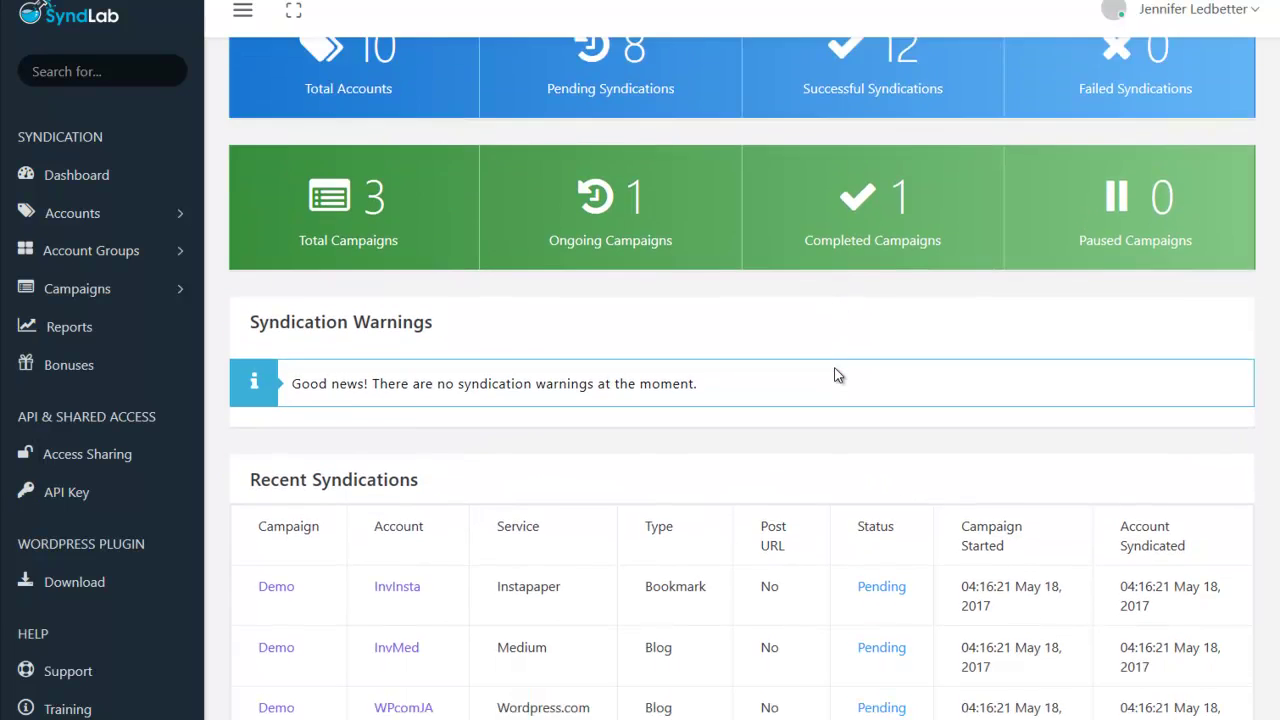
pyautogui.scroll(-1, 838, 375)
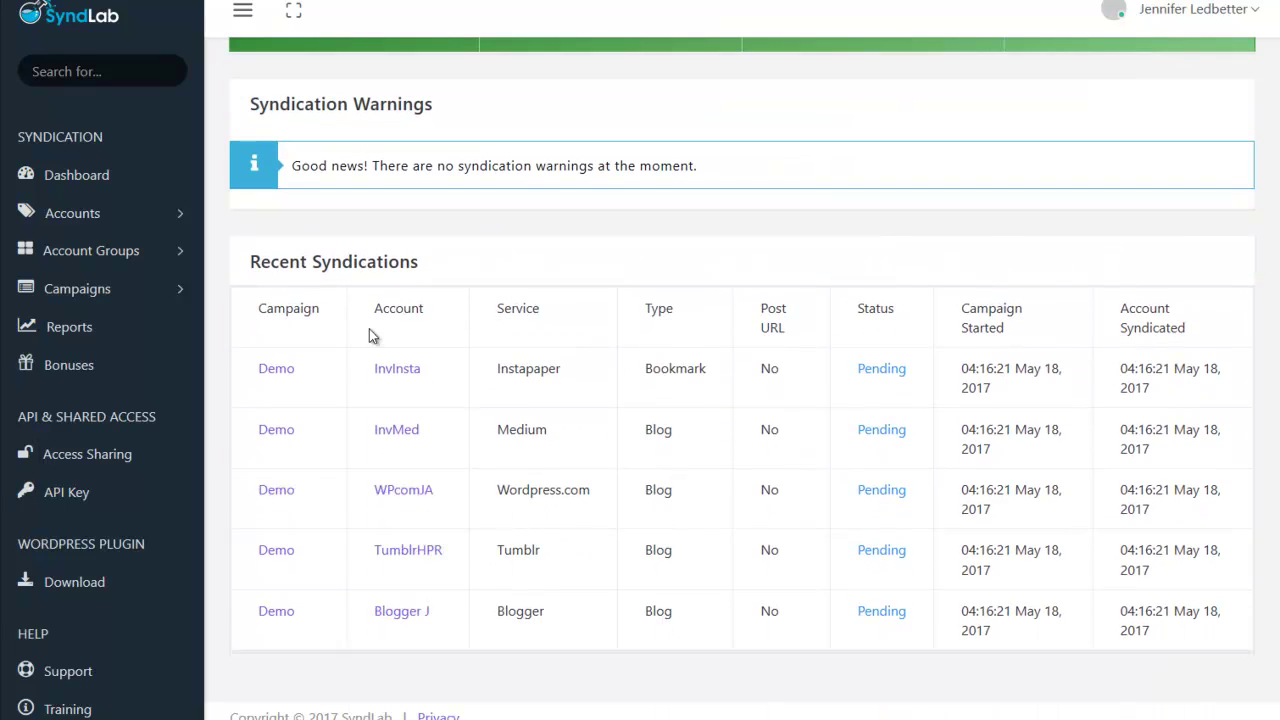
# - Open the syndication reports and compare the statuses and post links of the Demo and Marg machines entries
pyautogui.click(56, 326)
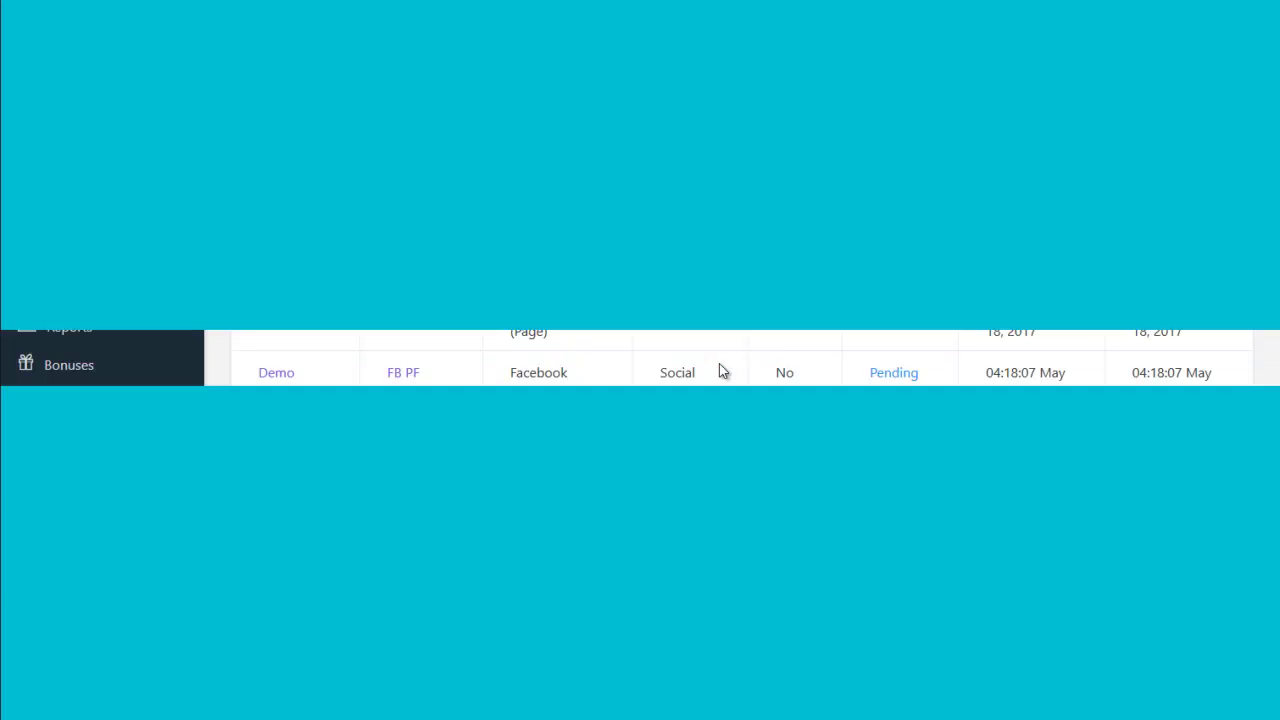
pyautogui.scroll(-3, 719, 365)
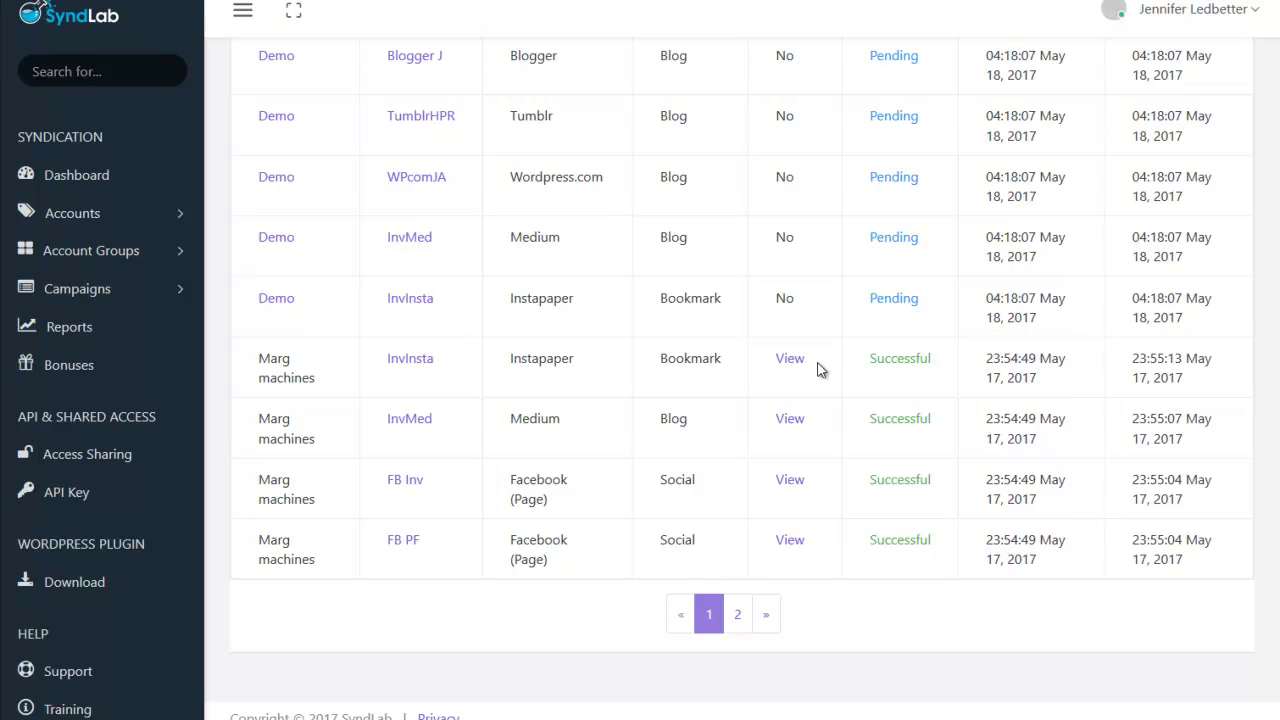
pyautogui.scroll(4, 818, 372)
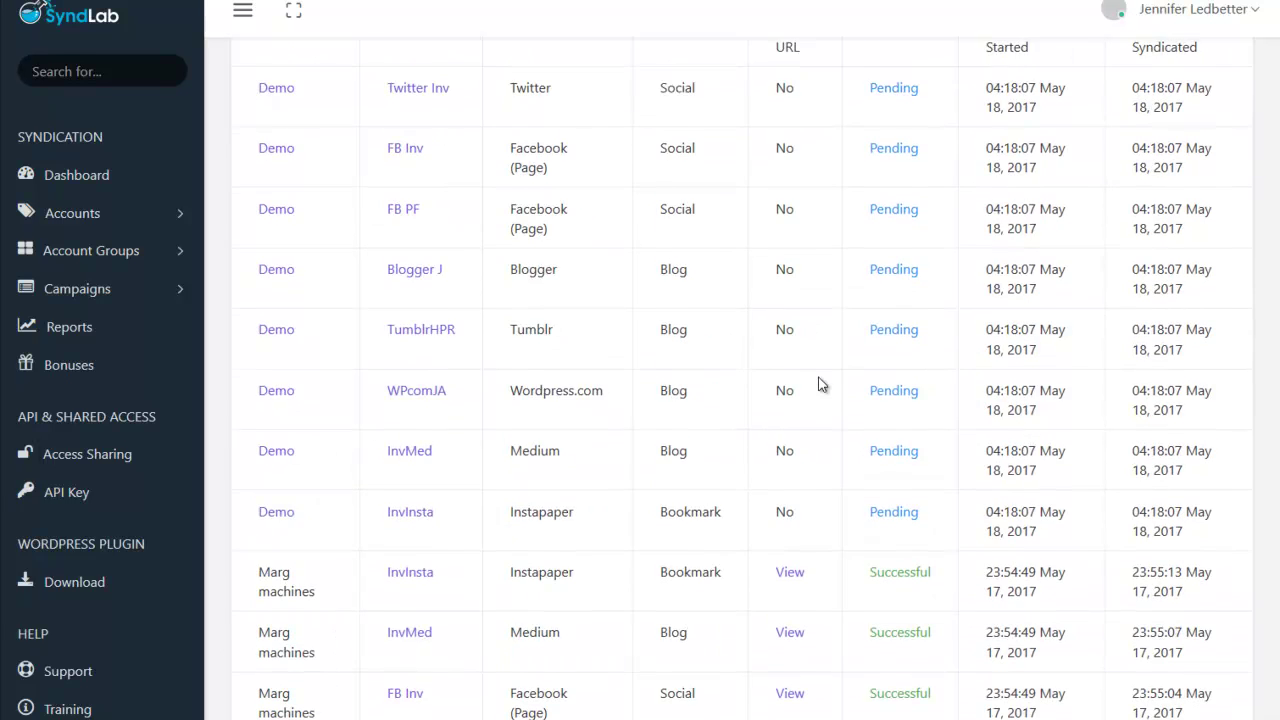
pyautogui.scroll(-1, 820, 380)
pyautogui.scroll(-2, 818, 384)
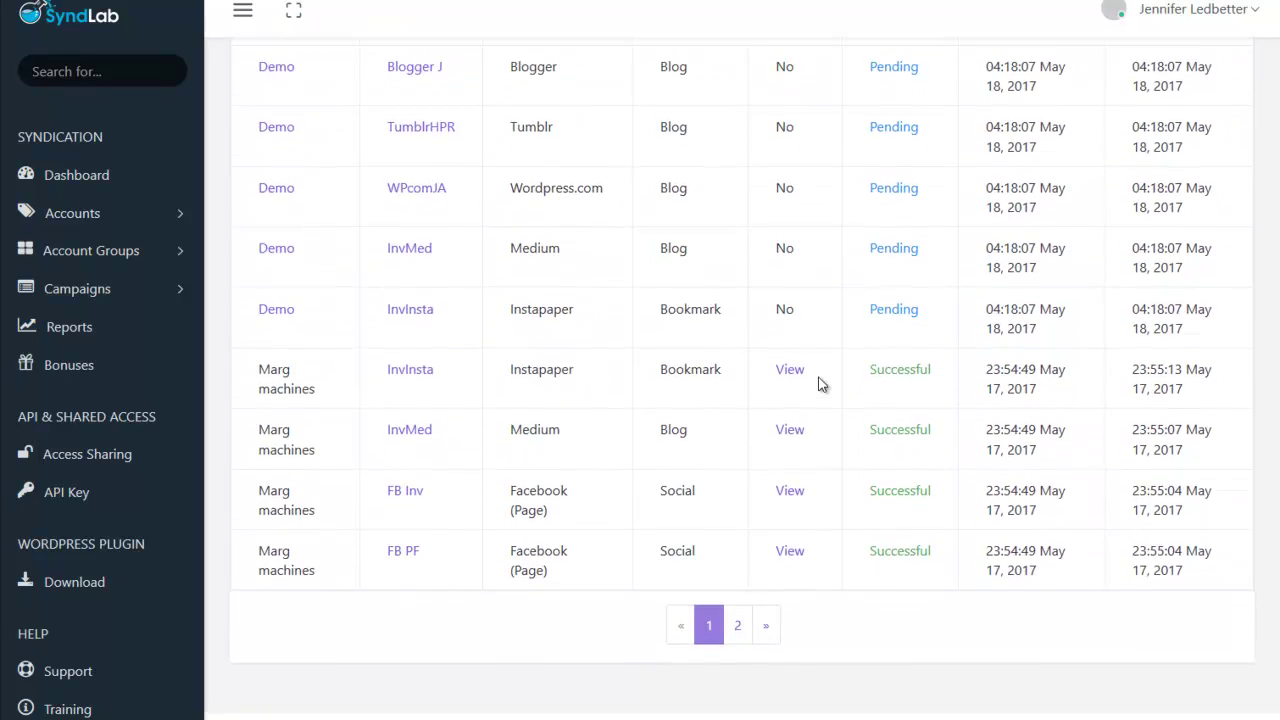
pyautogui.scroll(3, 818, 384)
pyautogui.scroll(2, 818, 384)
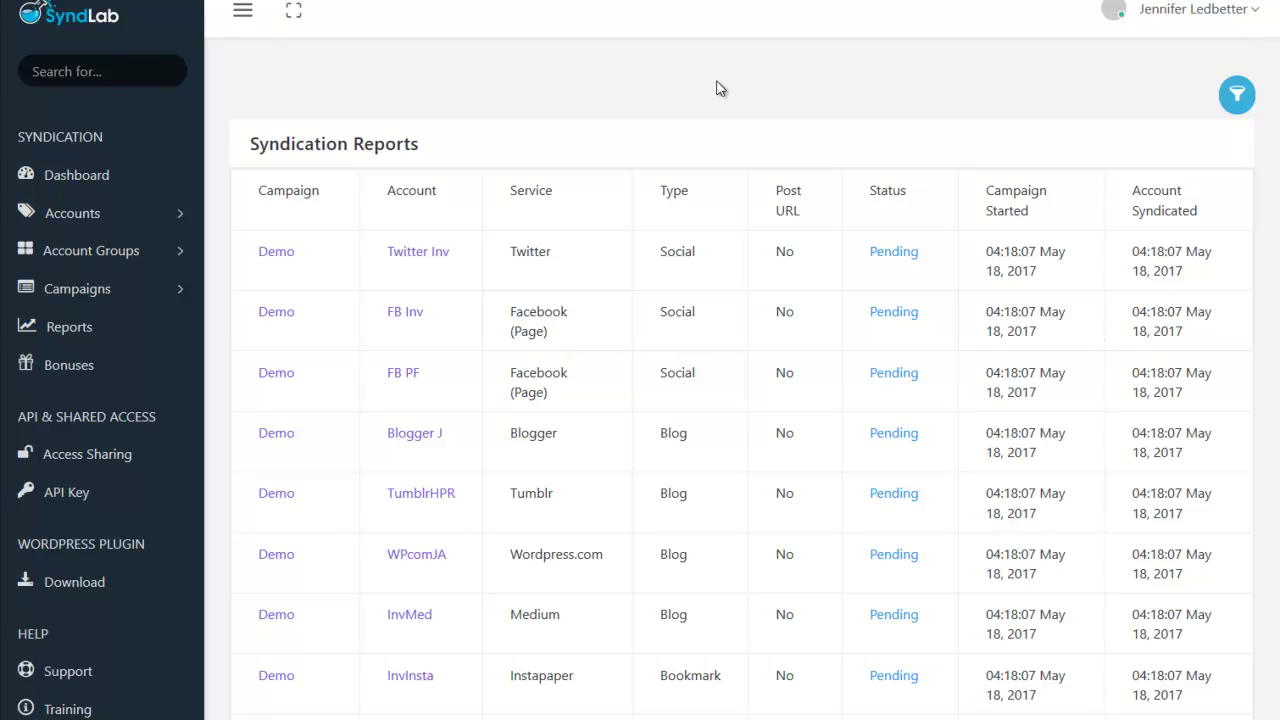
# - Go through the syndication report entries again and check the post link of the Marg machines Medium entry
pyautogui.scroll(-2, 1270, 195)
pyautogui.scroll(2, 1270, 195)
pyautogui.scroll(-2, 1270, 195)
pyautogui.scroll(2, 1270, 245)
pyautogui.scroll(-5, 1268, 255)
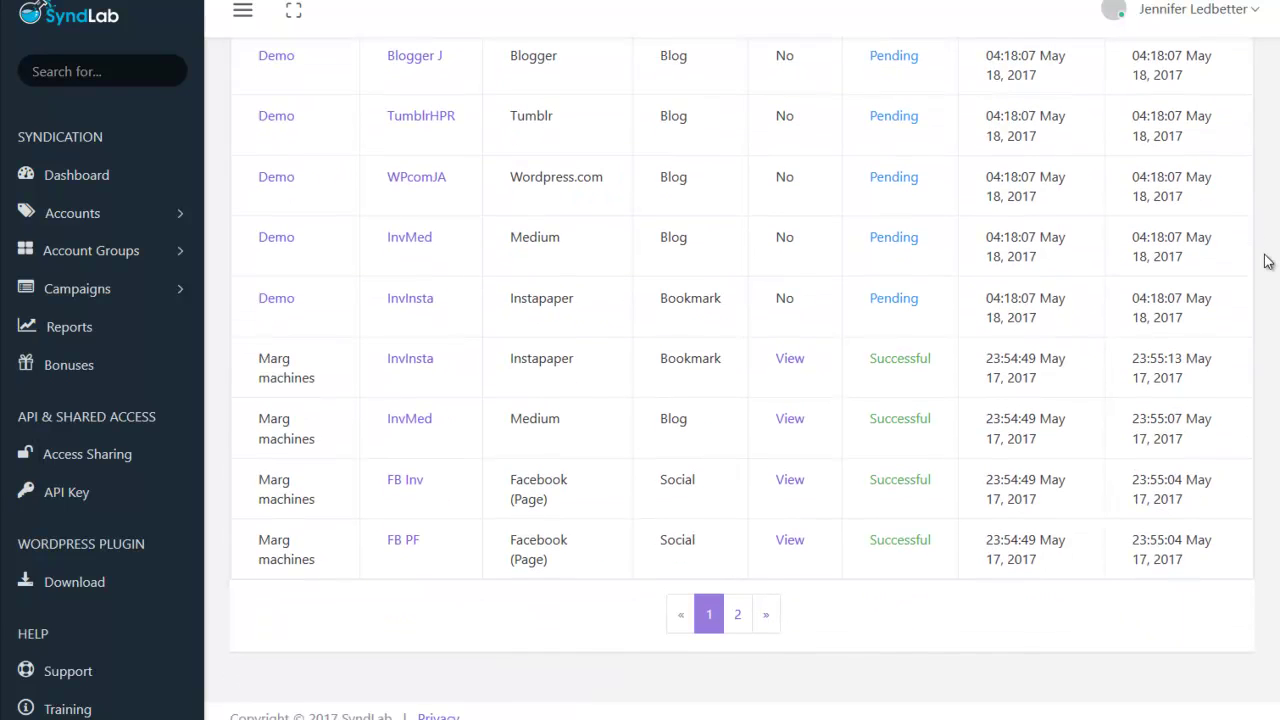
pyautogui.click(803, 416)
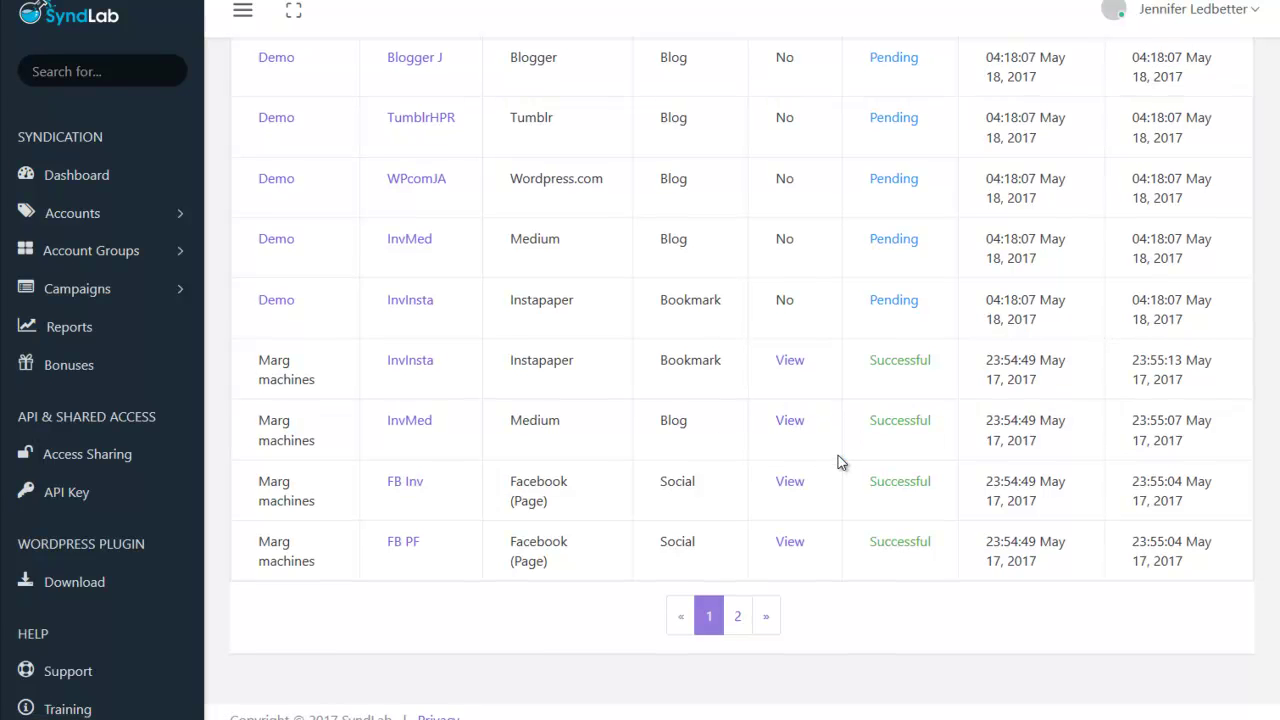
pyautogui.scroll(4, 838, 455)
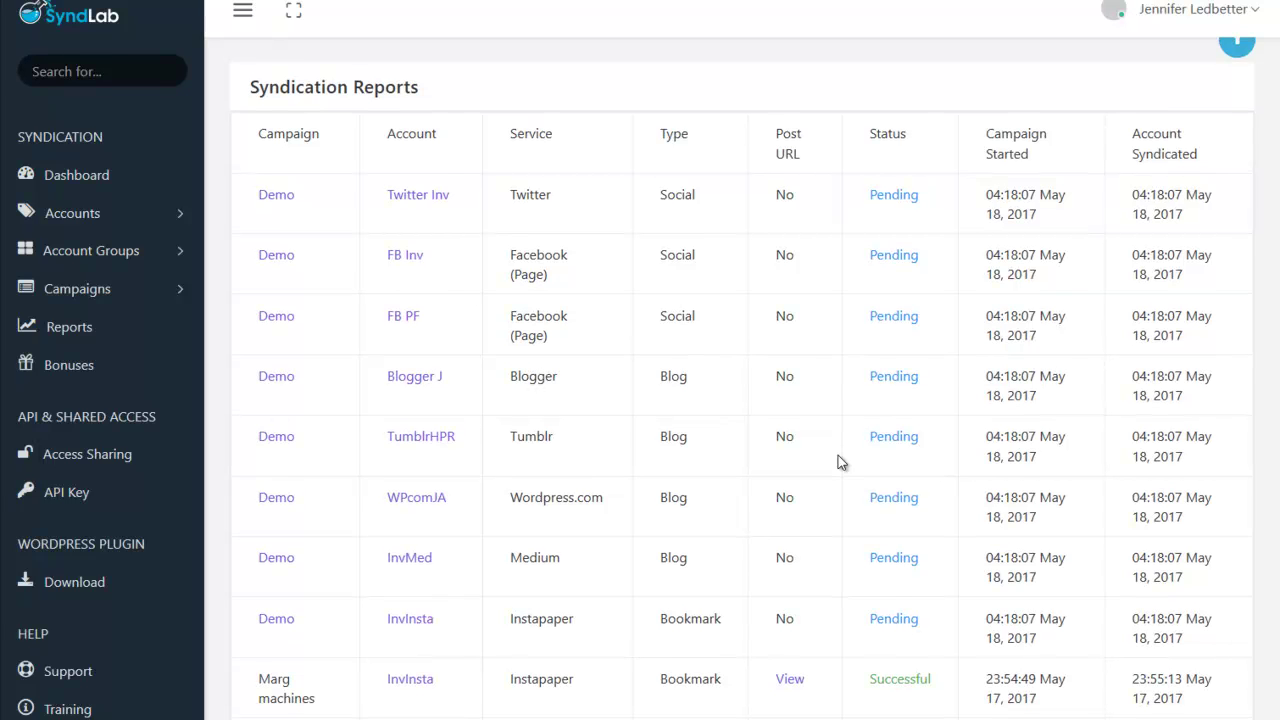
pyautogui.scroll(-3, 838, 455)
pyautogui.scroll(4, 838, 455)
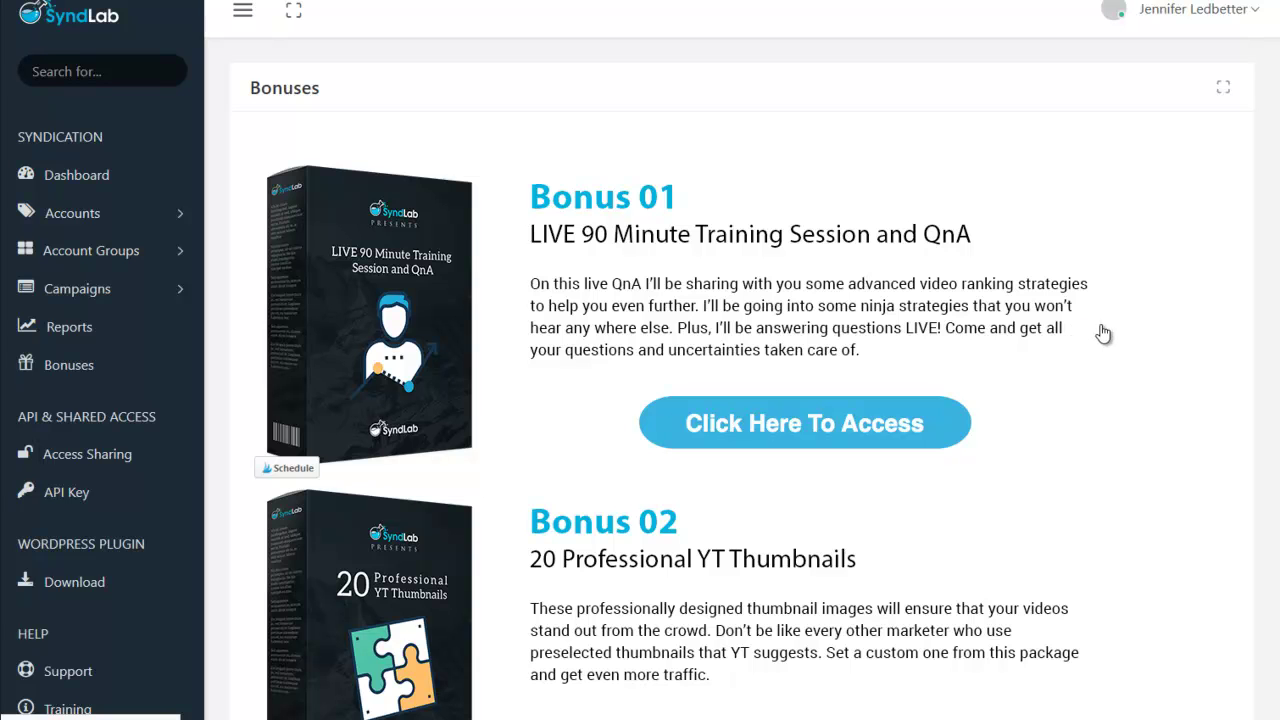
# - Look through the bonuses, from the live training session, YT thumbnails and CTA images to the Zamurai keyword and video trainings
pyautogui.scroll(-1, 1144, 330)
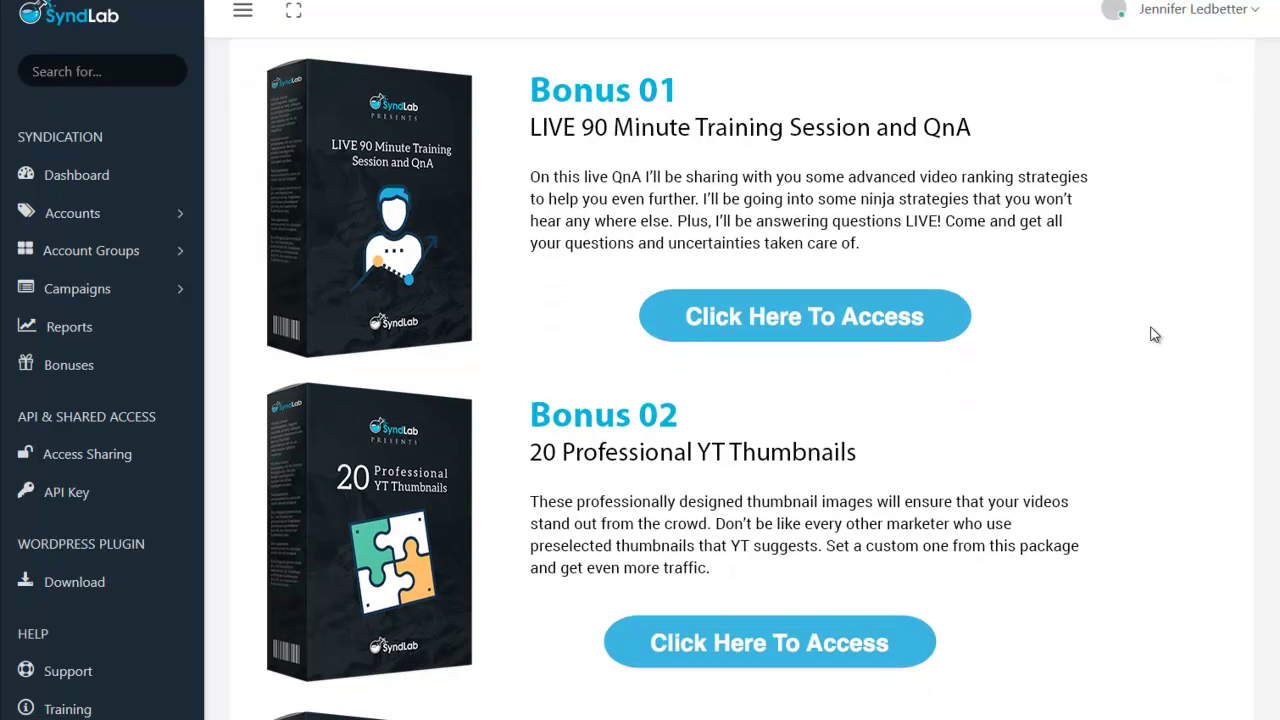
pyautogui.scroll(-2, 1155, 334)
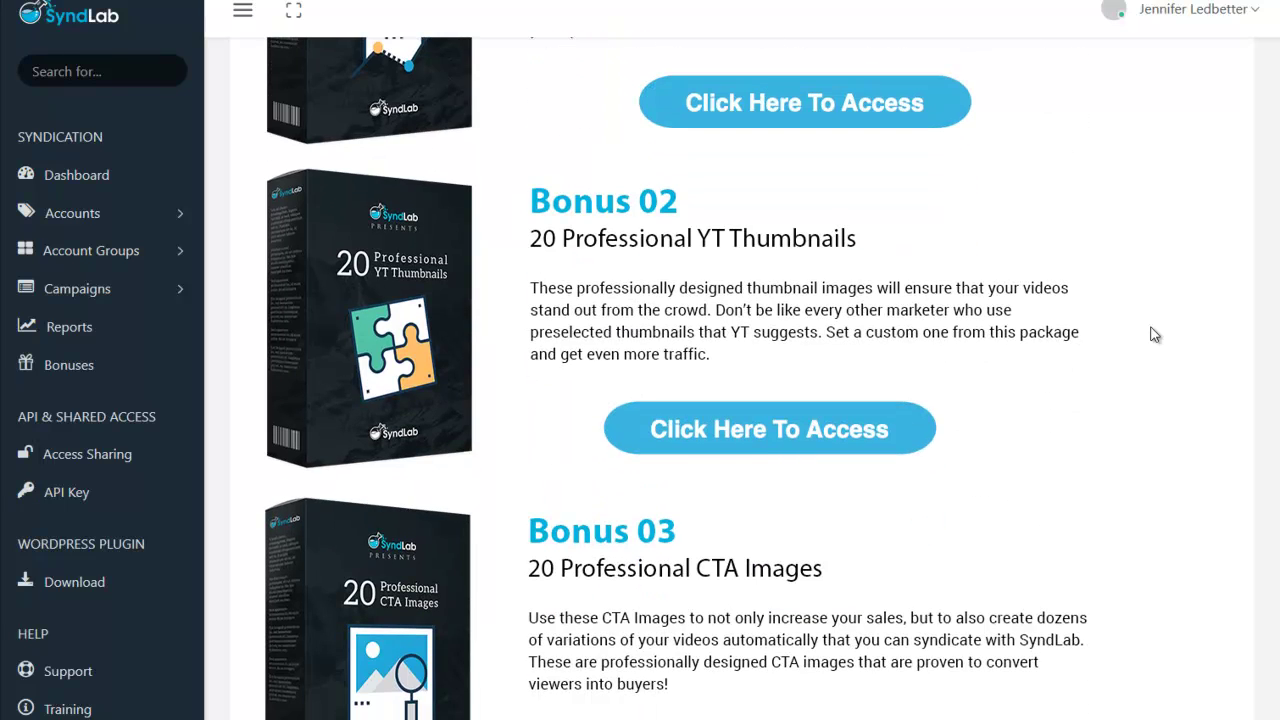
pyautogui.scroll(-5, 1155, 334)
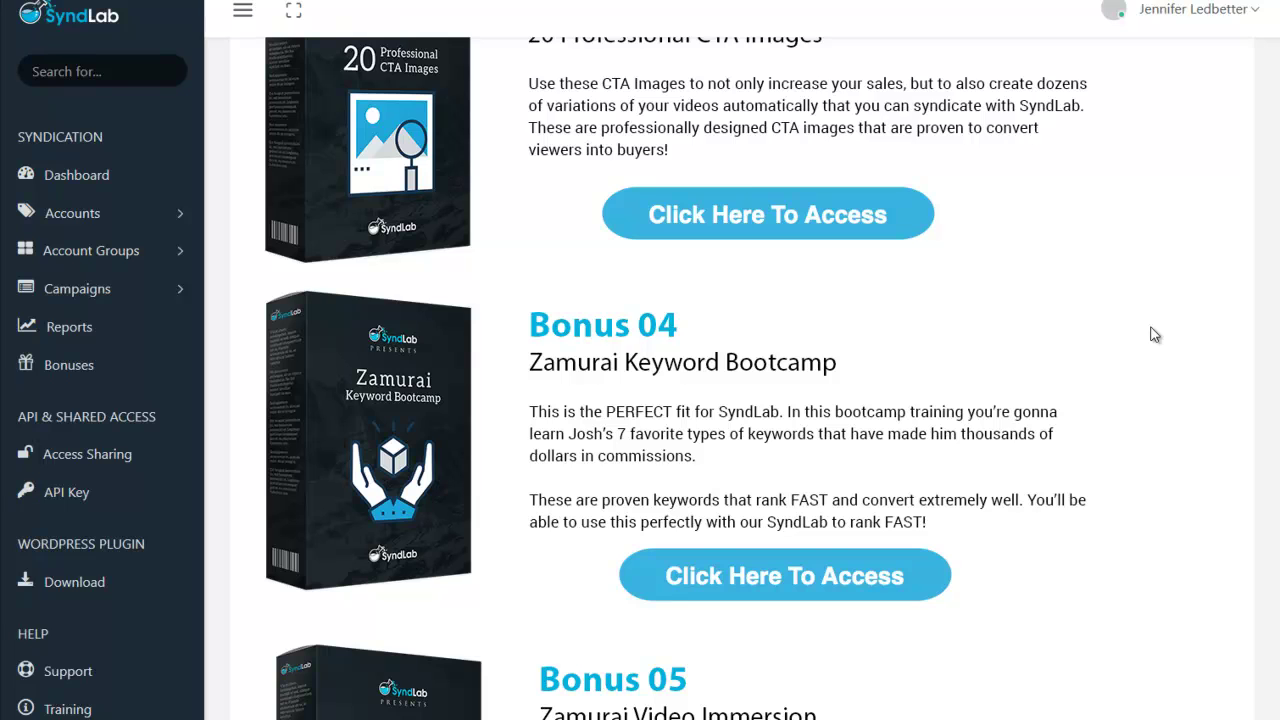
pyautogui.scroll(-2, 1155, 334)
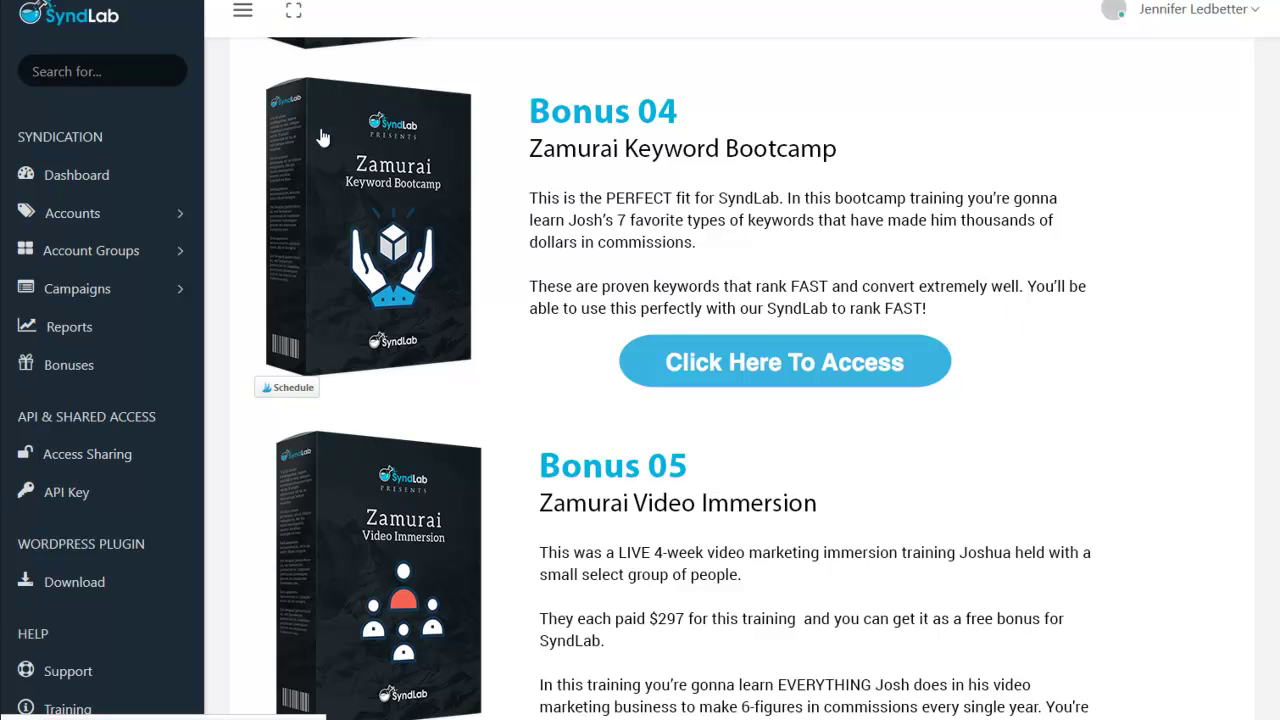
pyautogui.scroll(-2, 997, 420)
pyautogui.scroll(-2, 1000, 418)
pyautogui.scroll(6, 1005, 450)
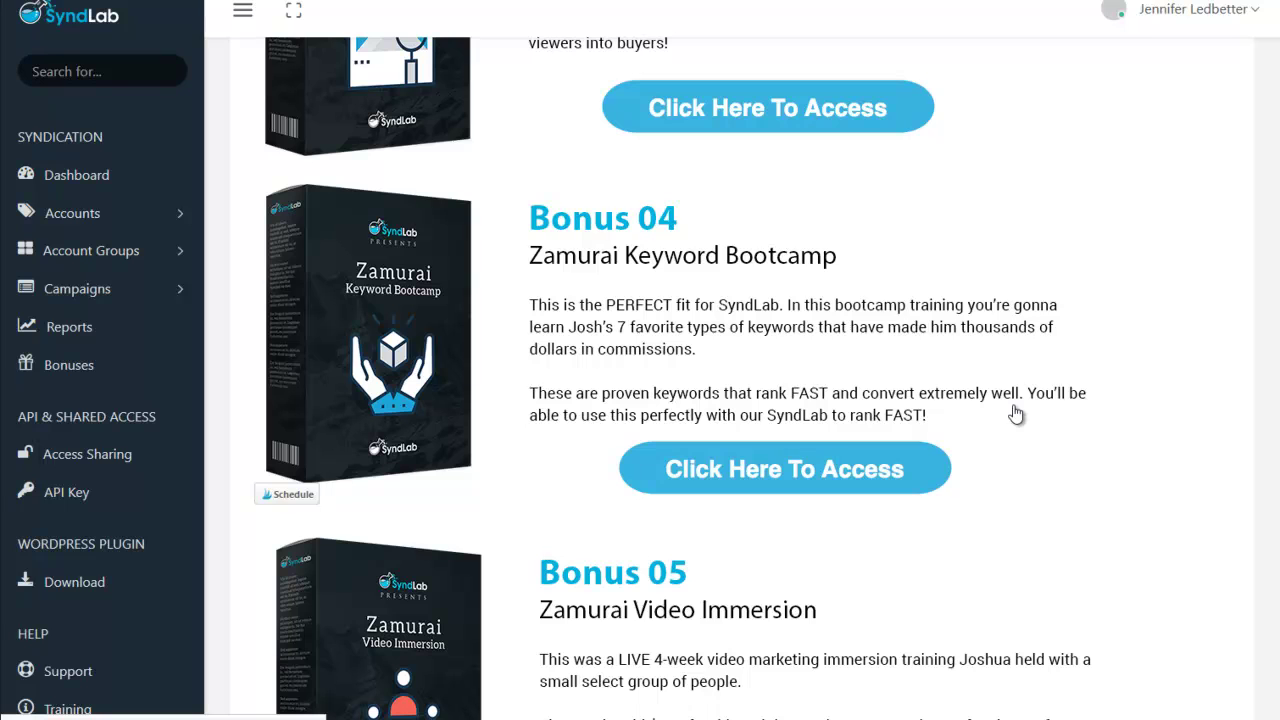
pyautogui.scroll(4, 1000, 413)
pyautogui.scroll(-2, 1062, 411)
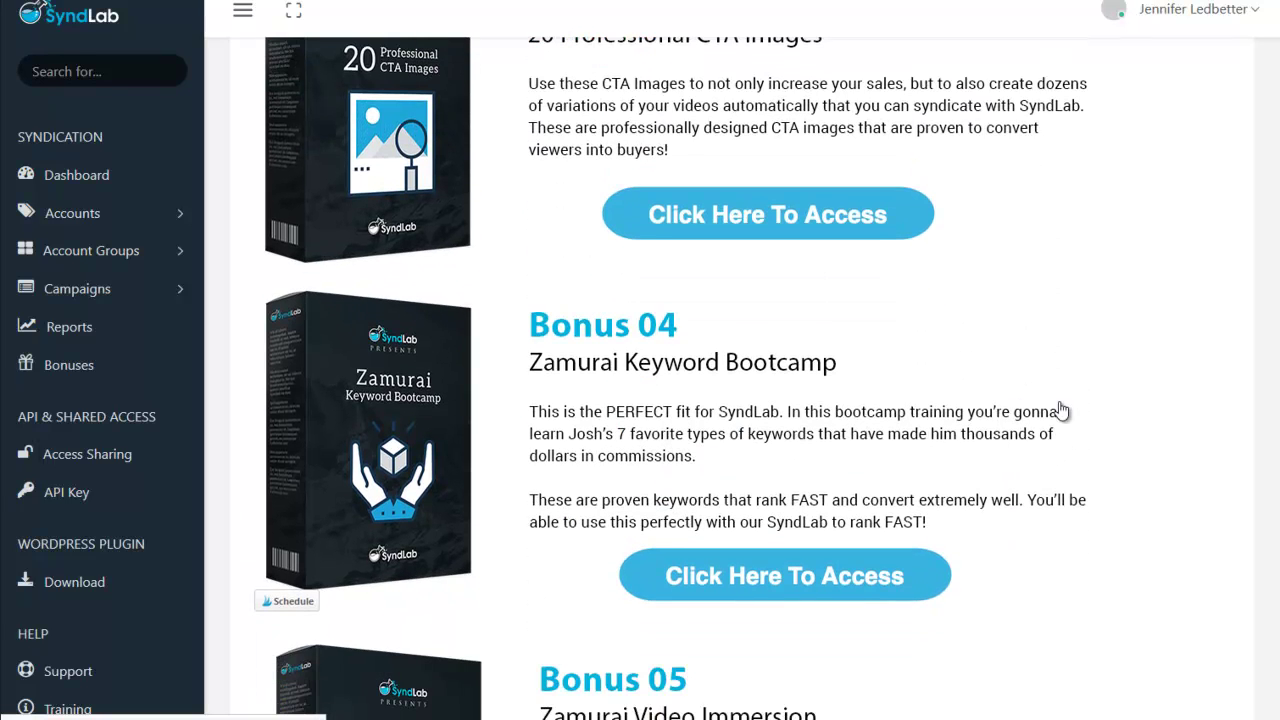
pyautogui.scroll(2, 1060, 410)
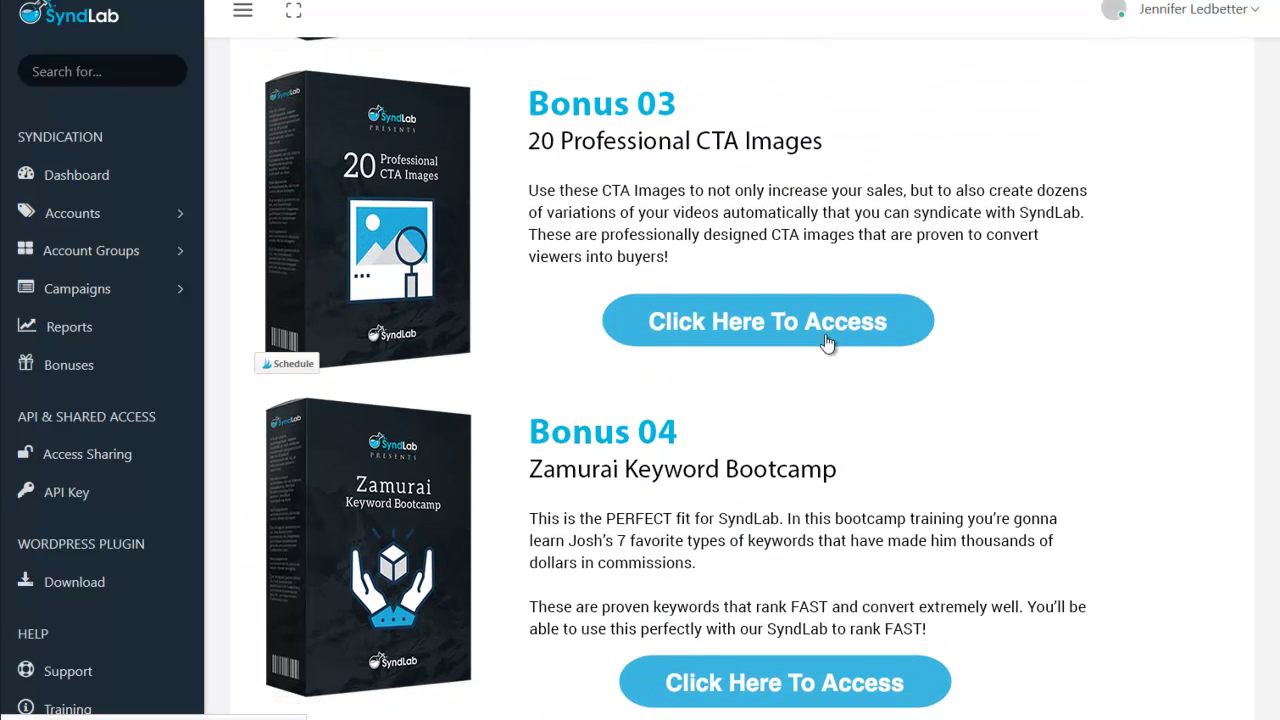